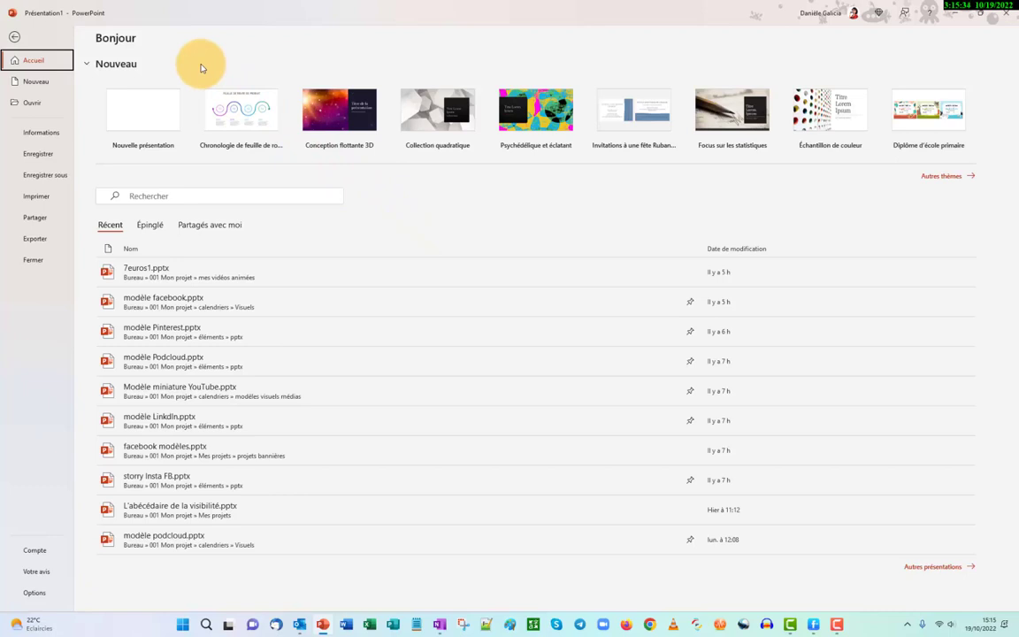
- Create the blank presentation Présentation2 from the Nouvelle présentation thumbnail
click(130, 108)
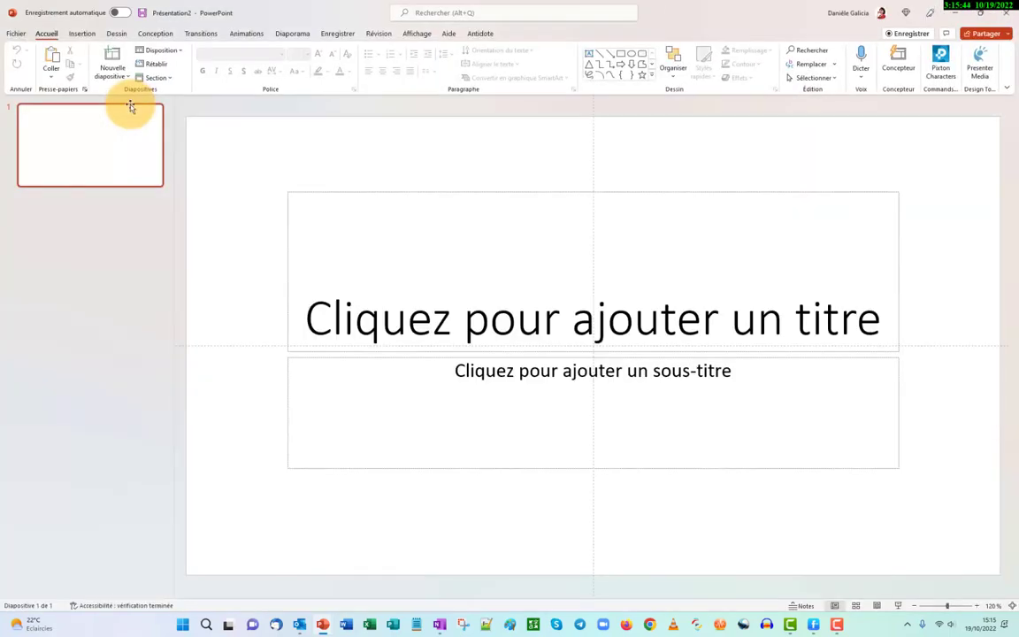
- Switch slide 1 to the Vide layout, then to Titre et contenu
click(177, 51)
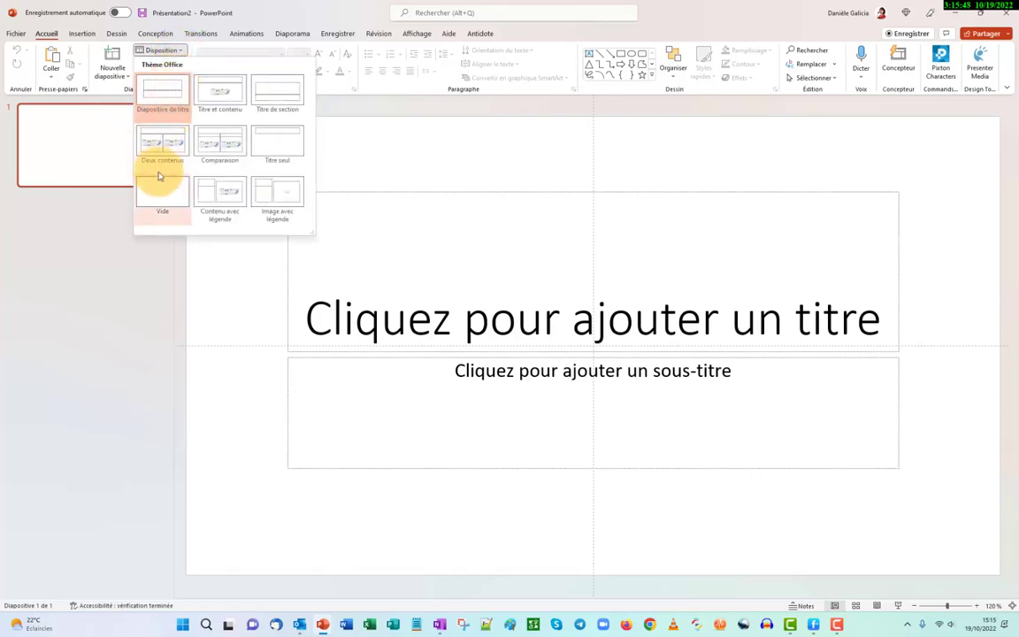
click(156, 188)
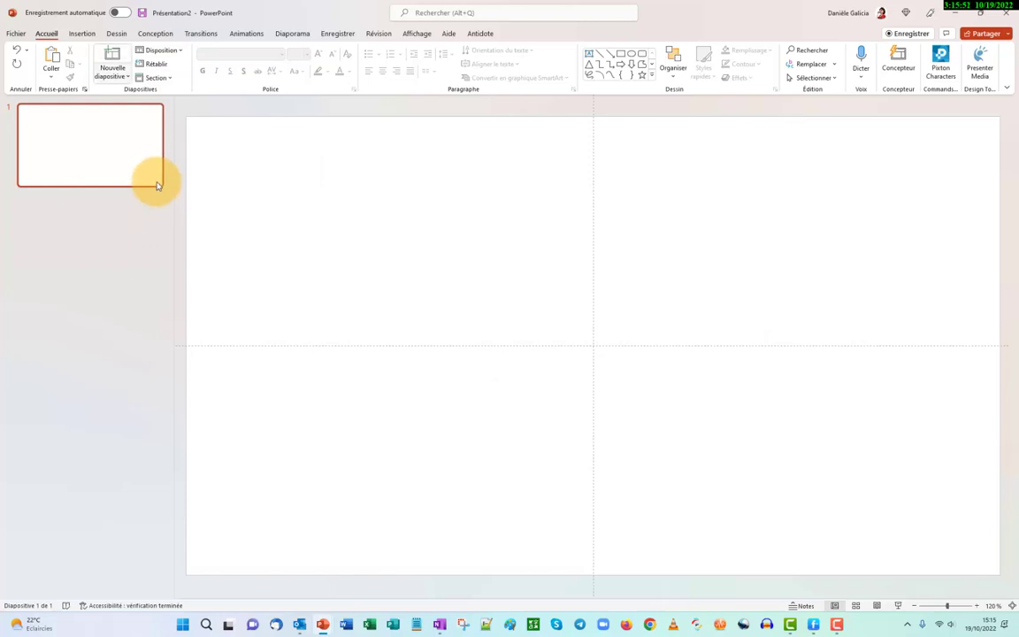
click(181, 53)
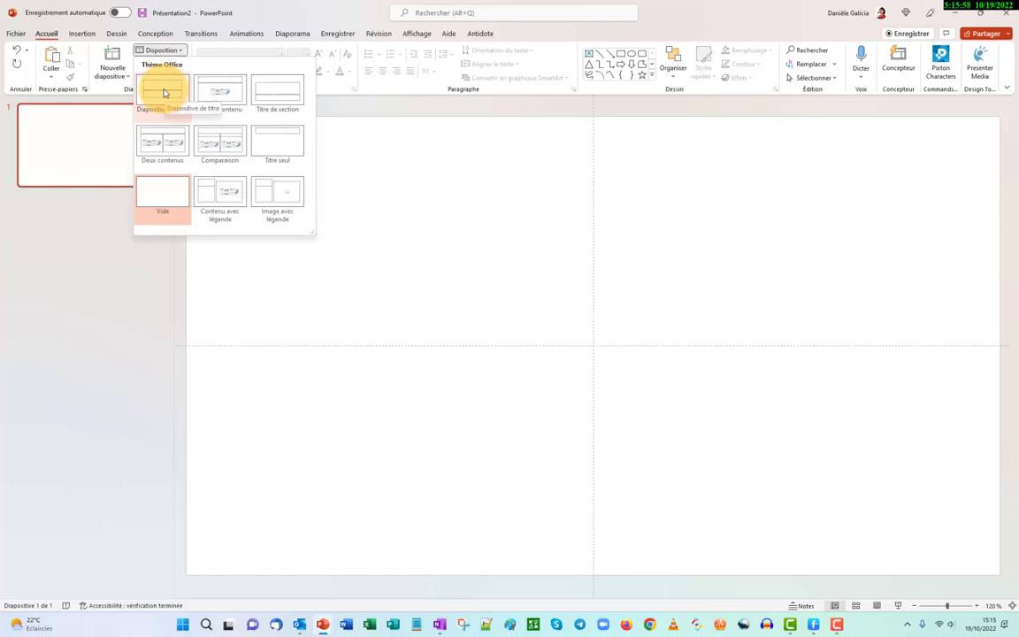
click(209, 89)
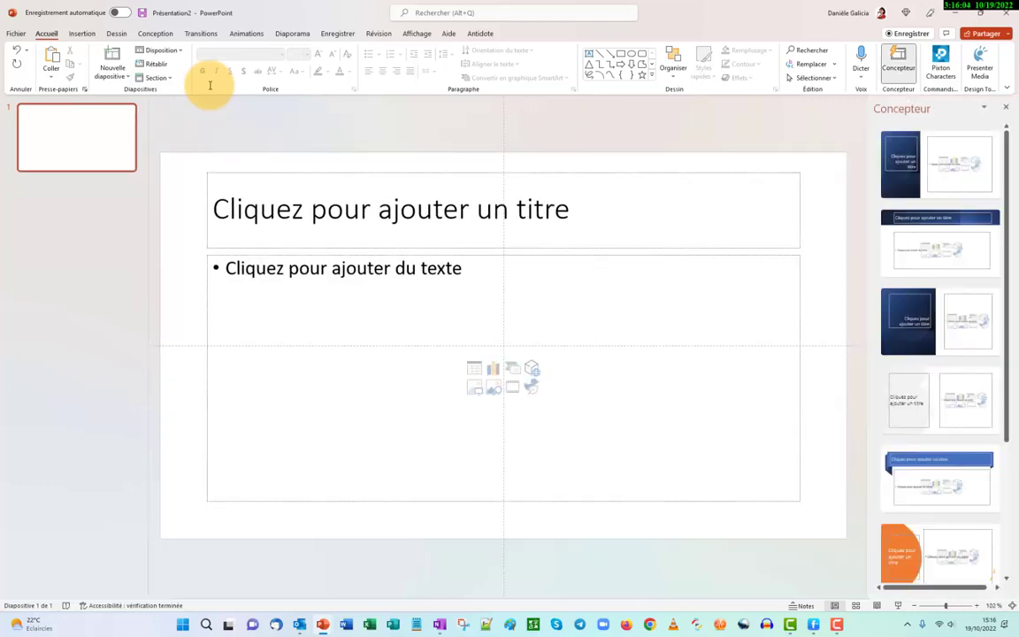
- Apply the Titre de section, Deux contenus, Comparaison and Titre seul layouts in turn
click(161, 49)
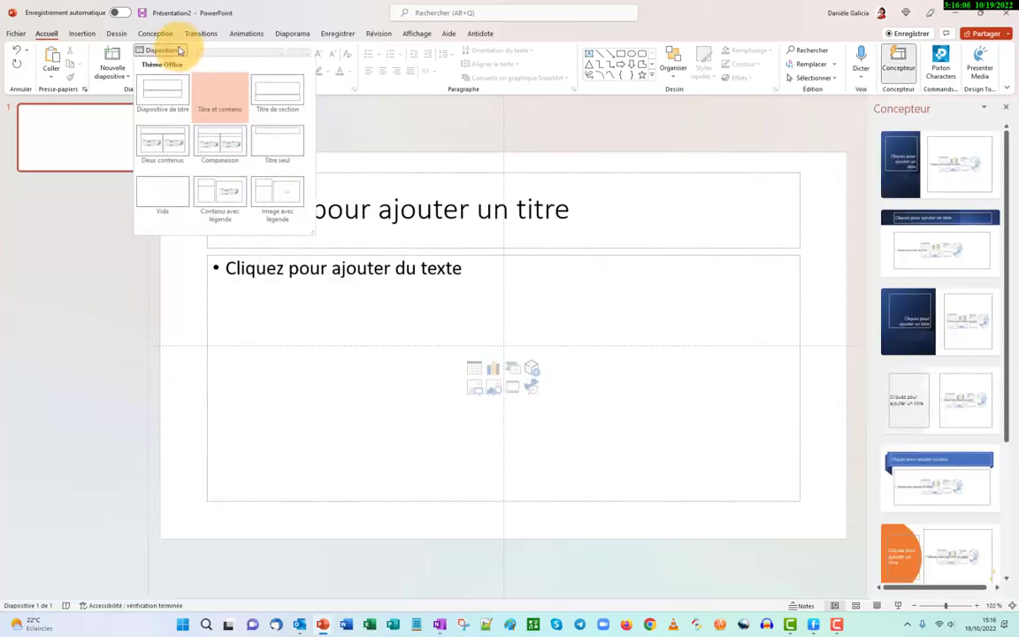
click(279, 86)
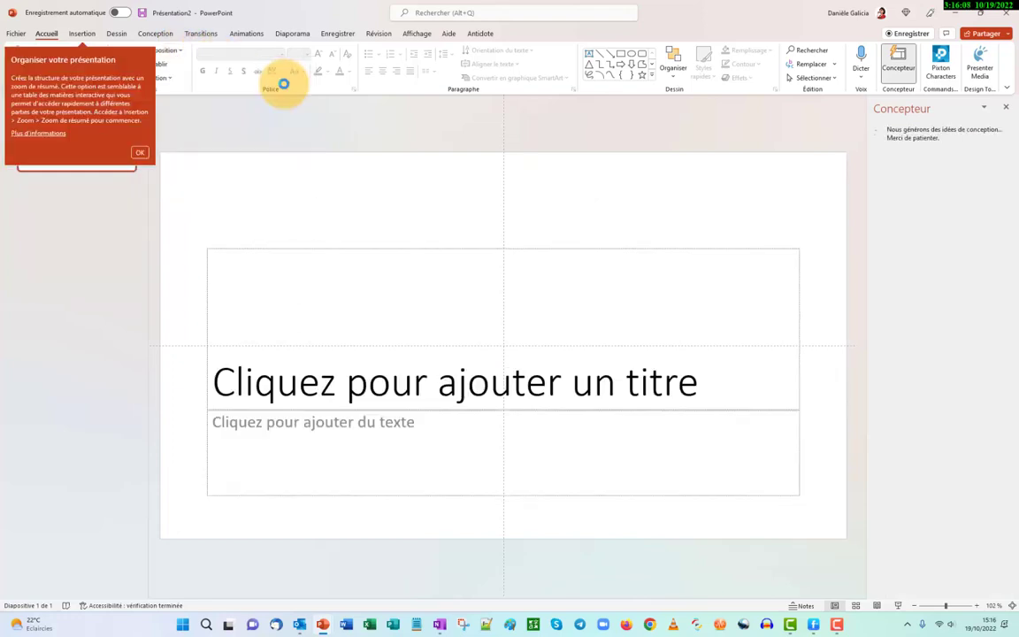
click(140, 152)
click(161, 50)
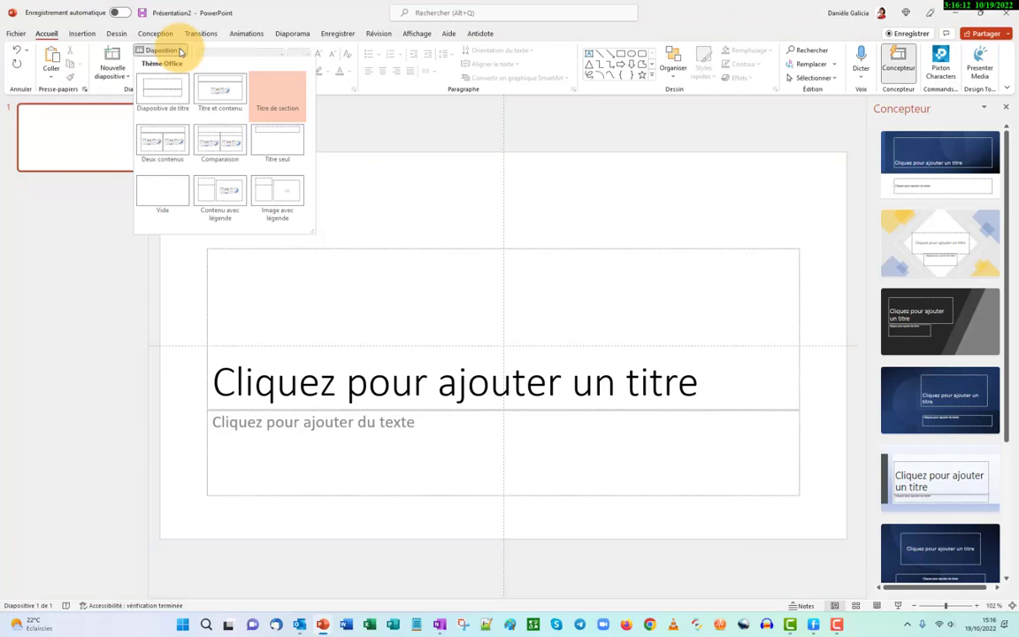
click(161, 140)
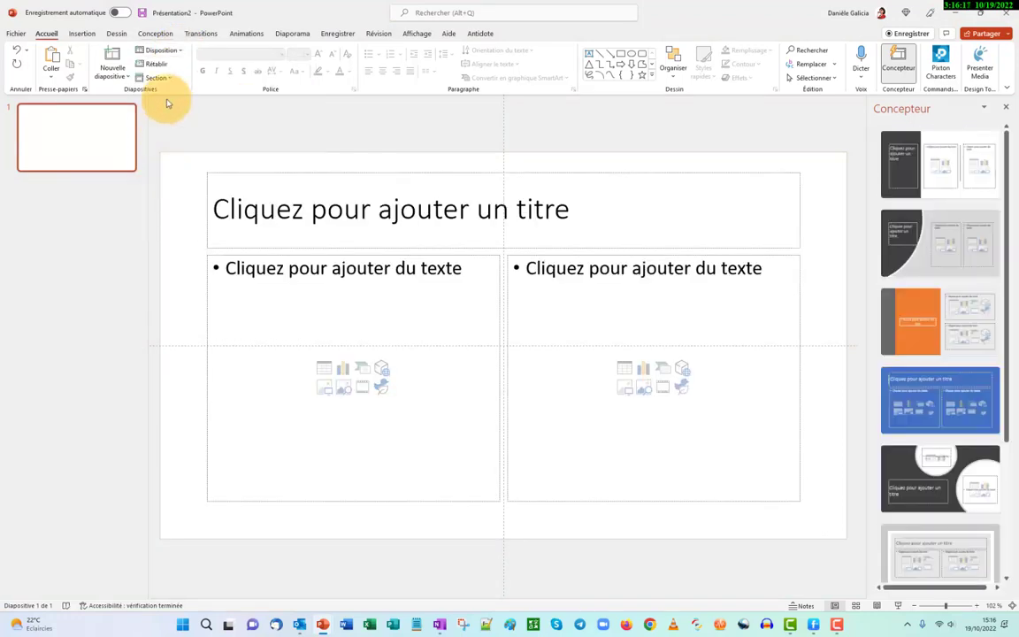
click(176, 53)
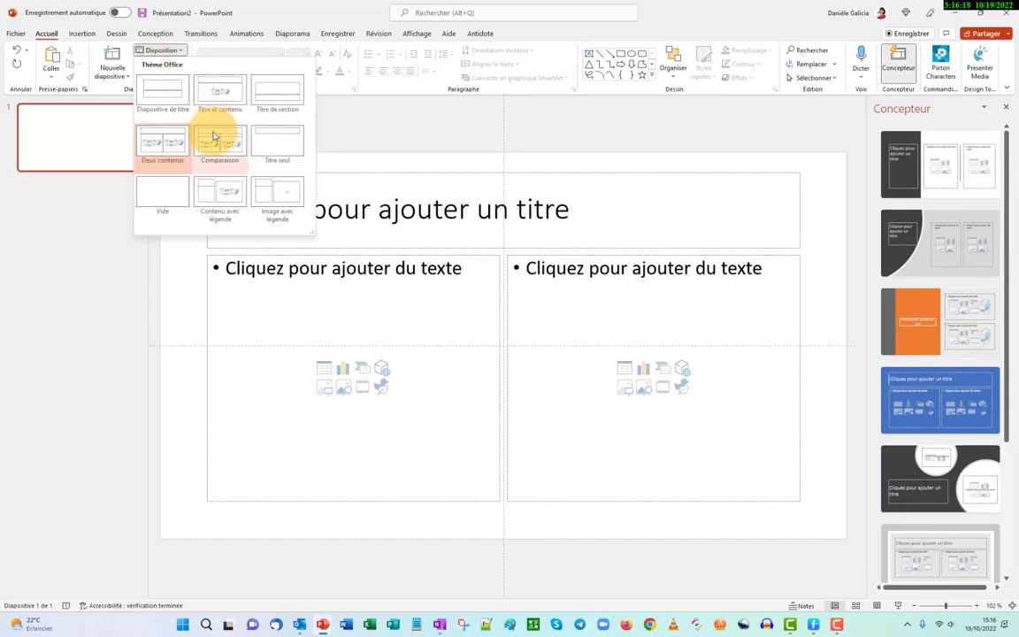
click(213, 136)
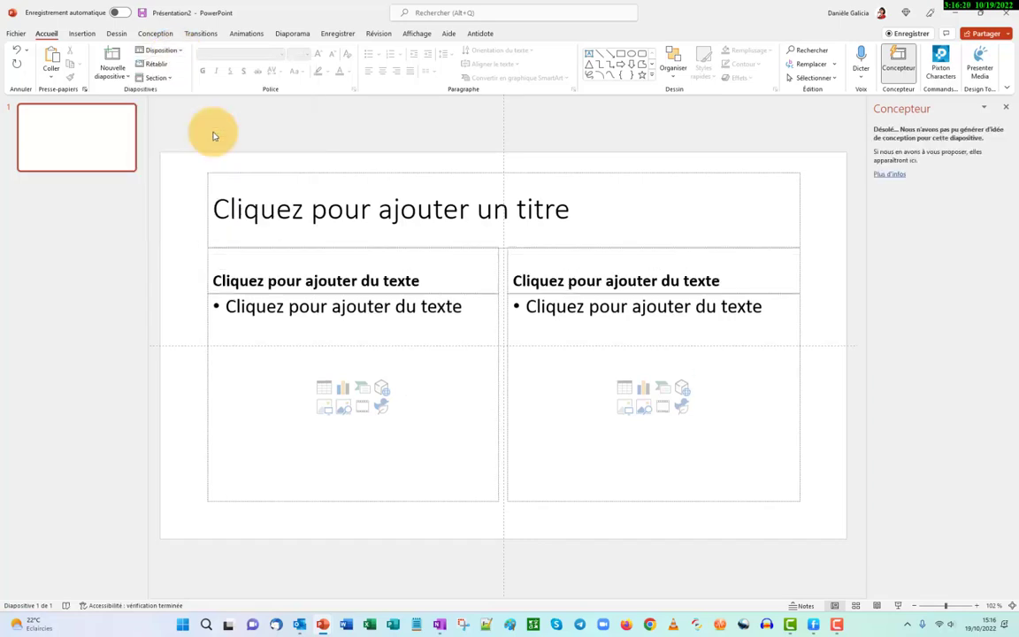
click(163, 50)
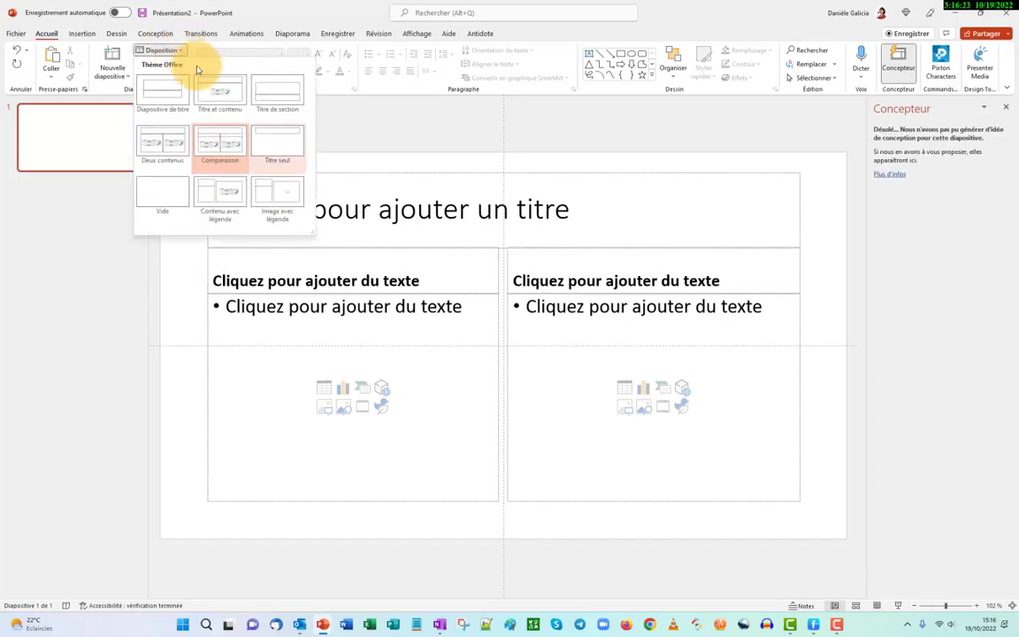
click(276, 139)
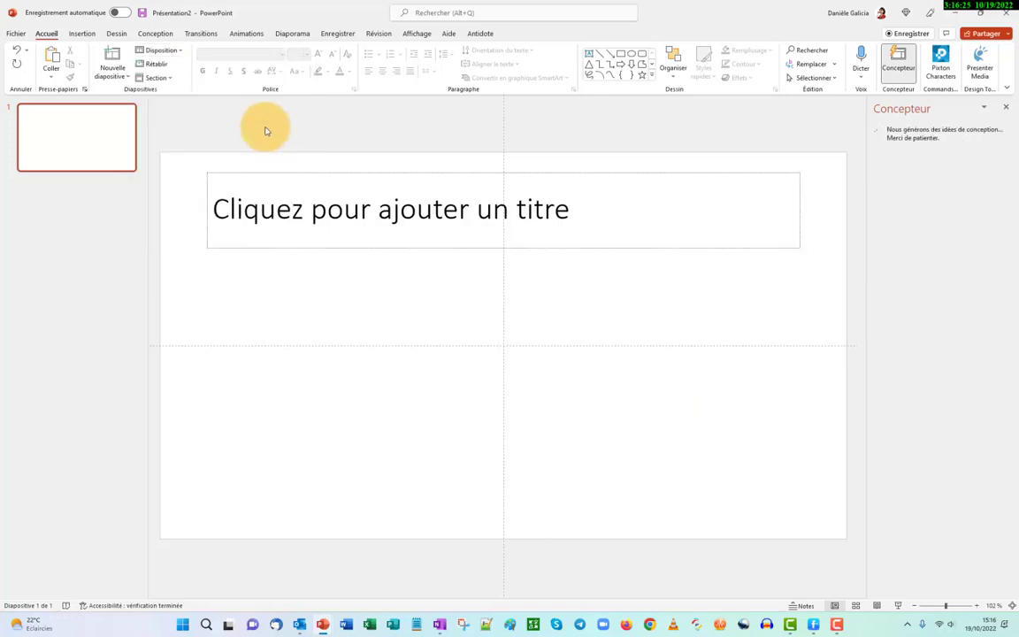
- Try the content-with-caption and picture-with-caption layouts, ending on the Vide layout
click(163, 50)
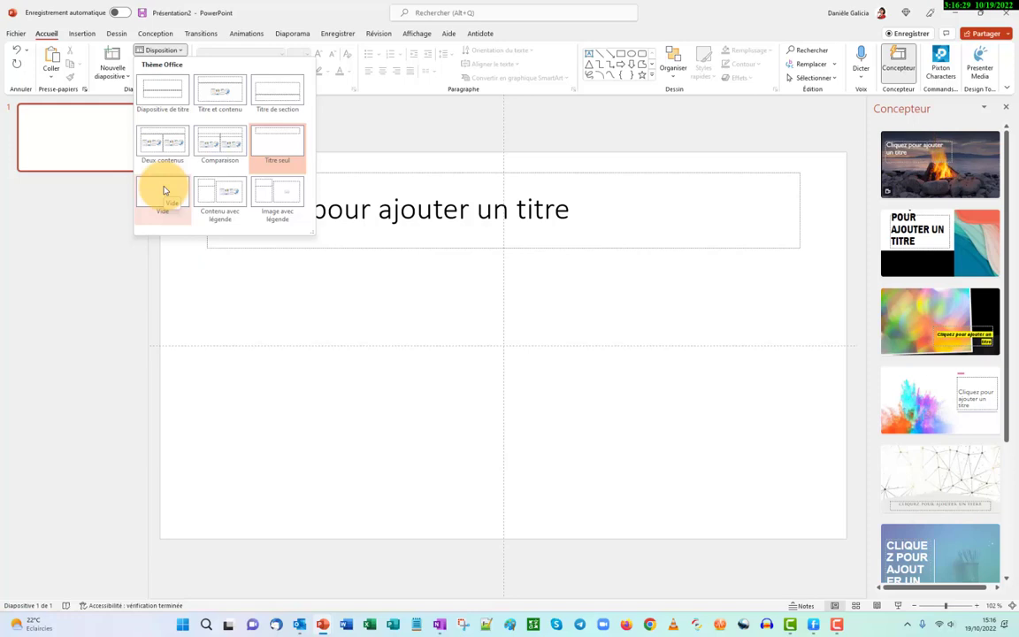
click(164, 190)
click(180, 51)
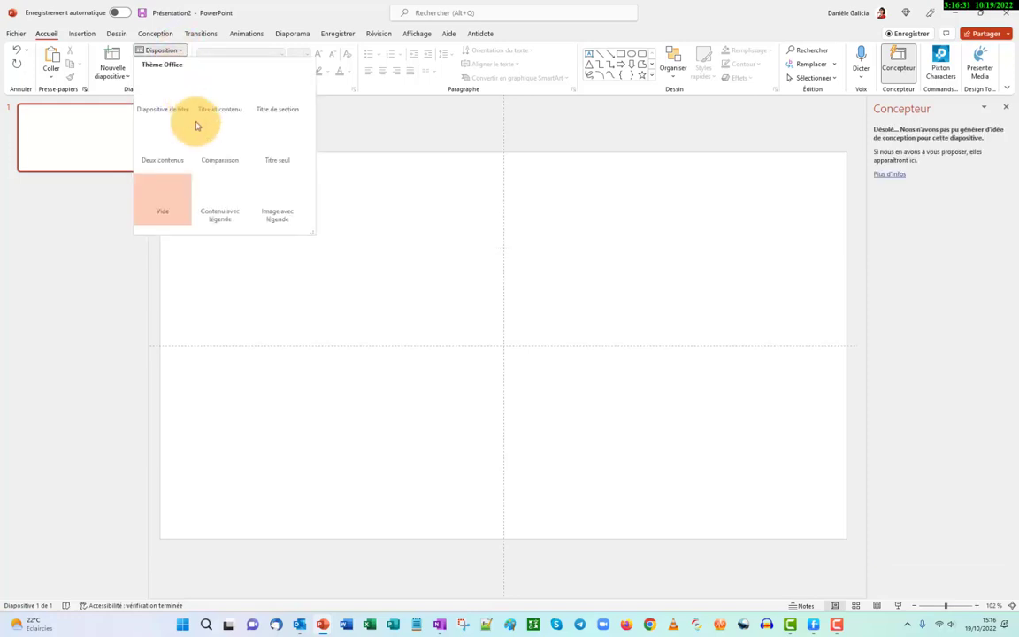
click(213, 196)
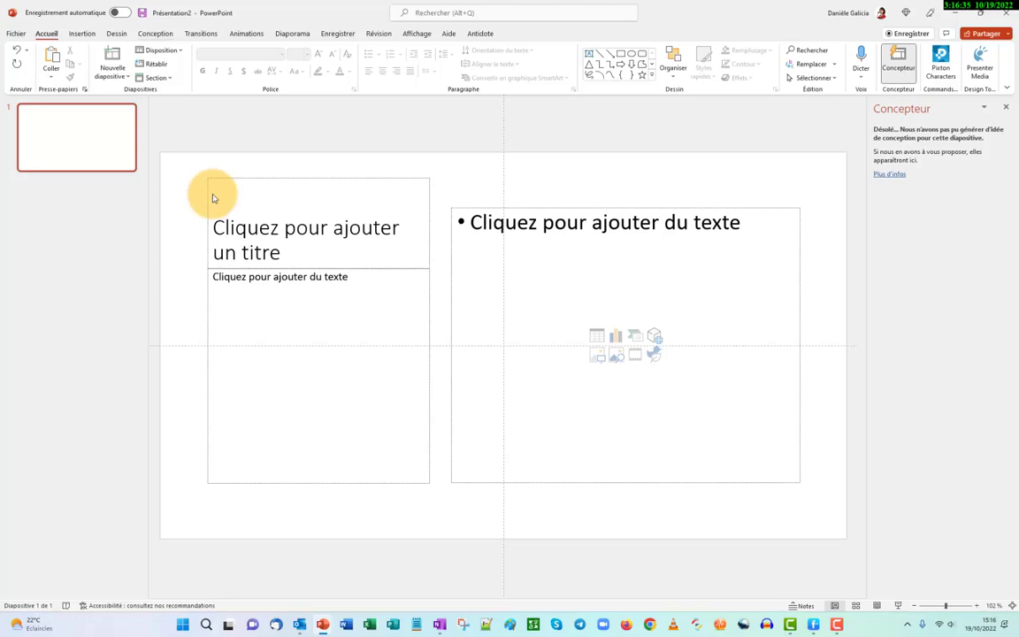
click(161, 51)
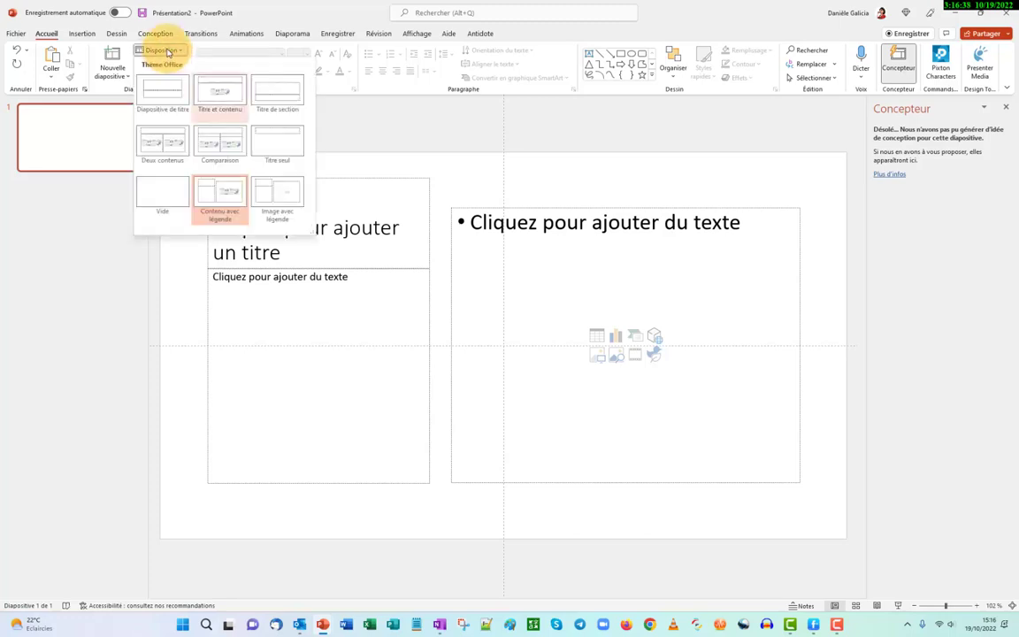
click(268, 193)
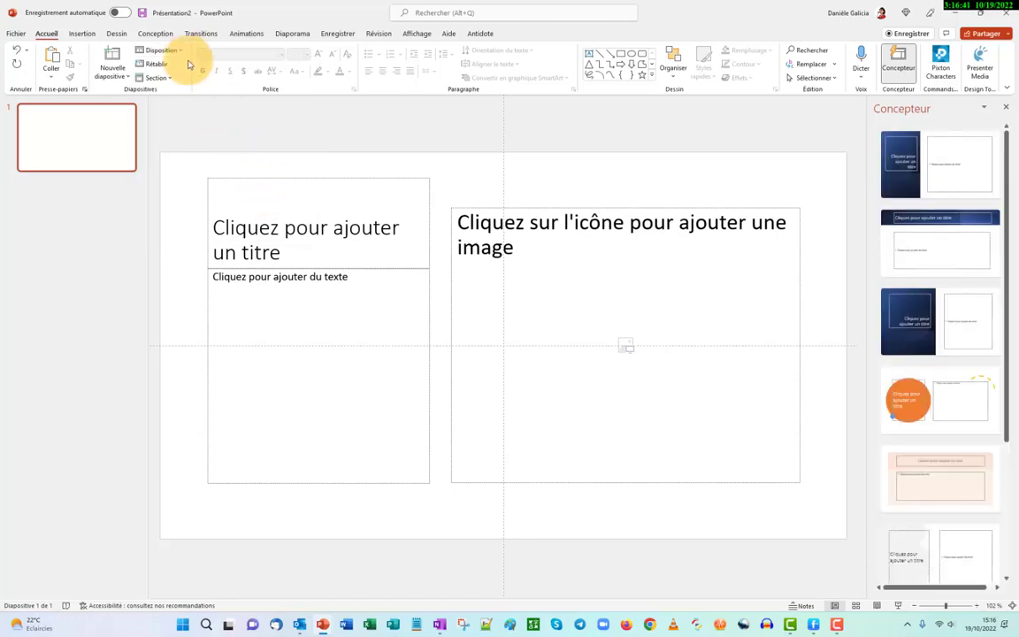
click(182, 53)
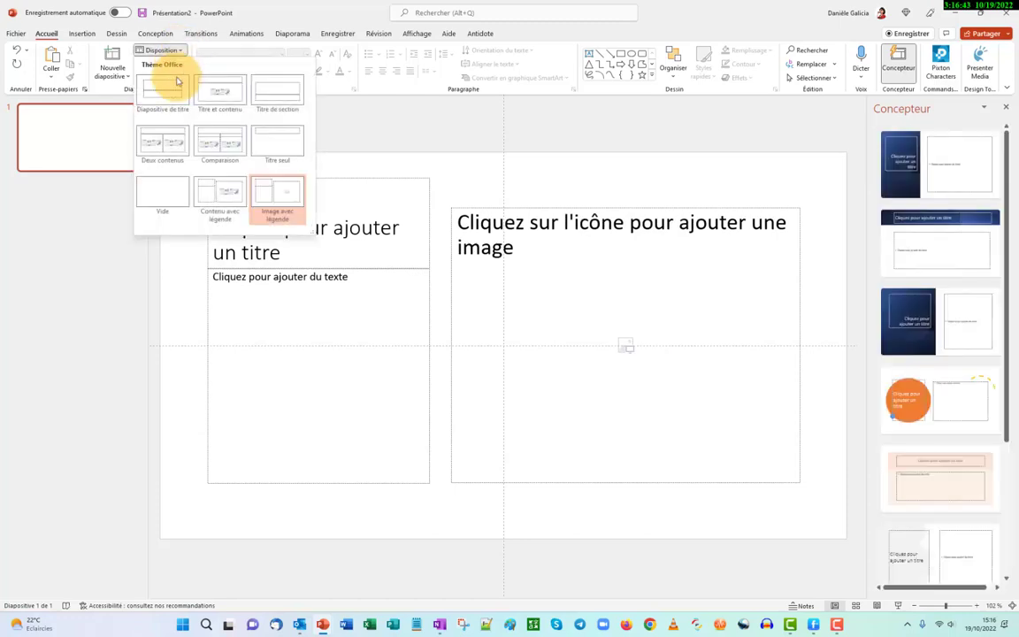
click(158, 197)
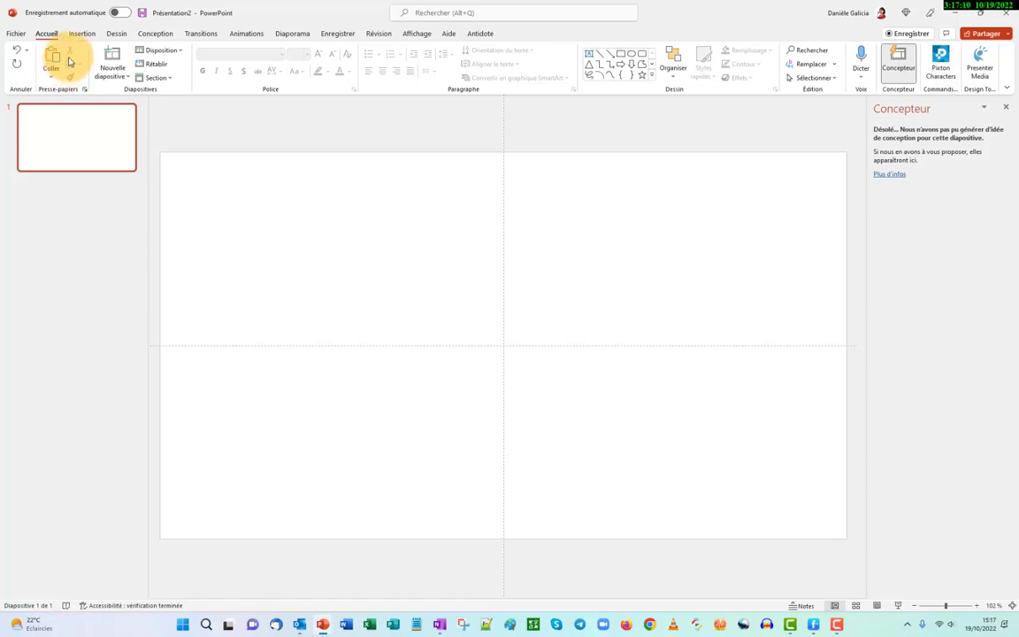
- Draw a top-left text box reading 'J'insère une zone de texte' and close the Concepteur pane
click(78, 33)
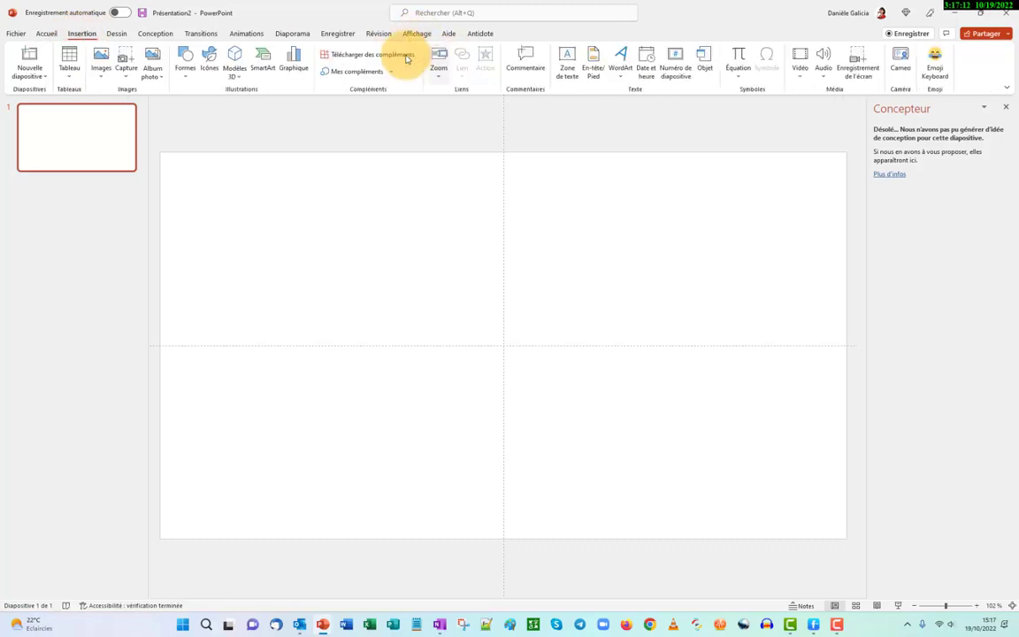
drag(215, 195, 495, 313)
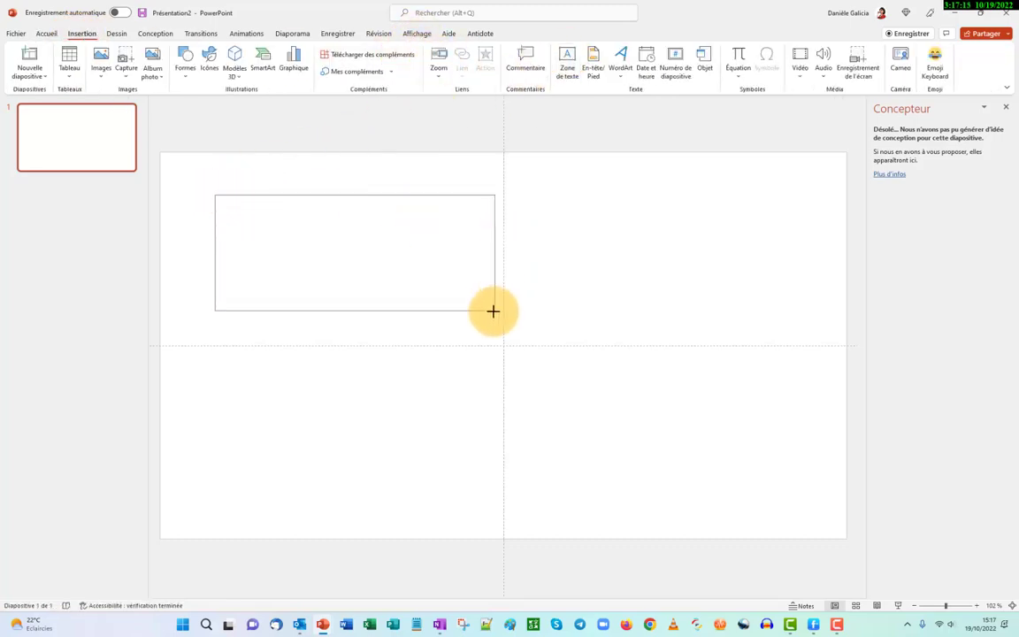
text(J)
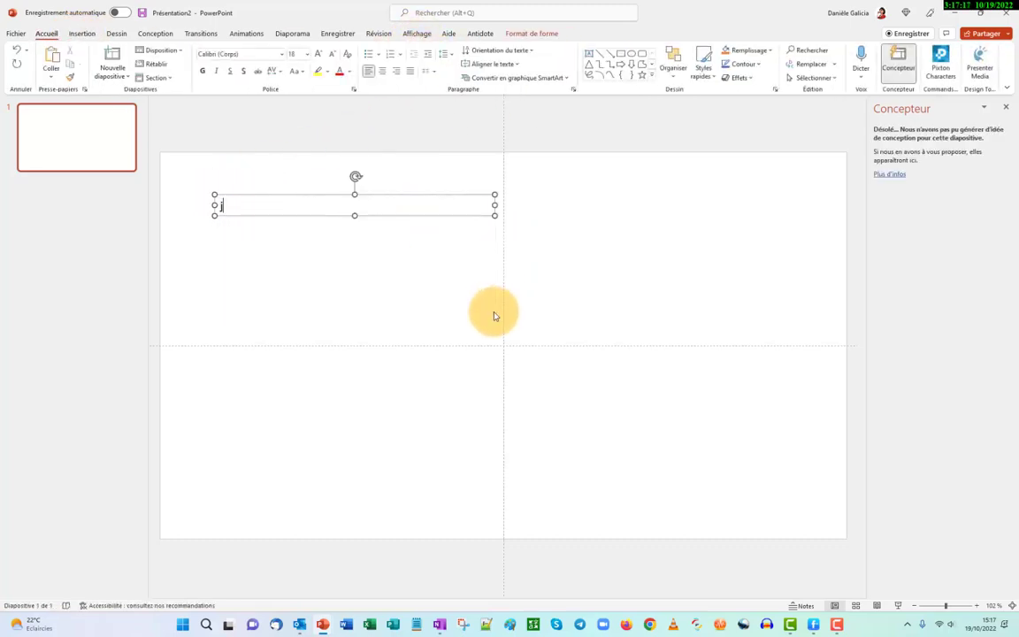
text('insère u)
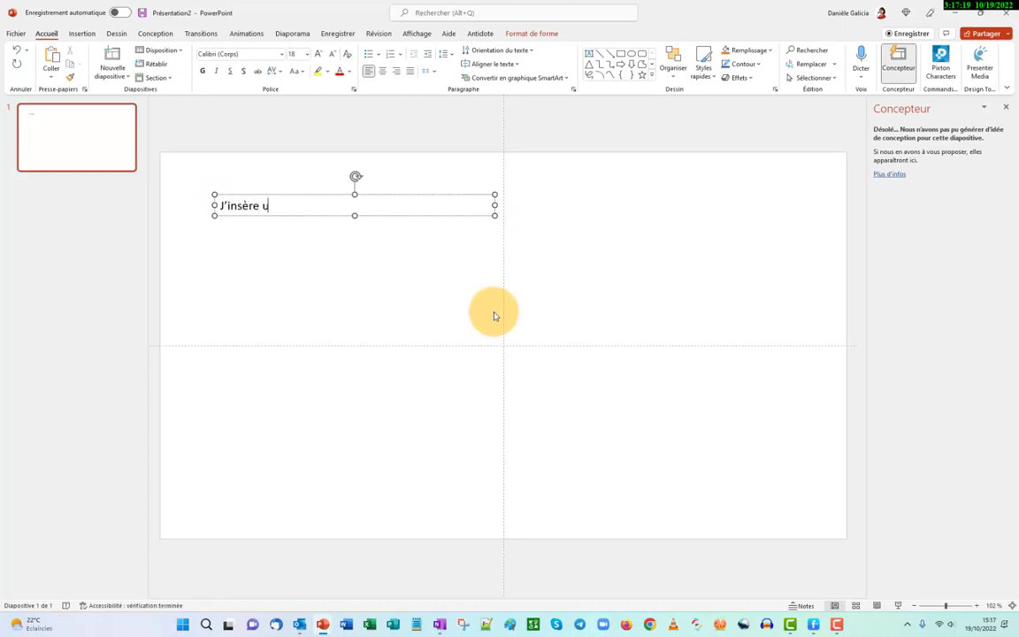
text(ne zone de)
text( texte)
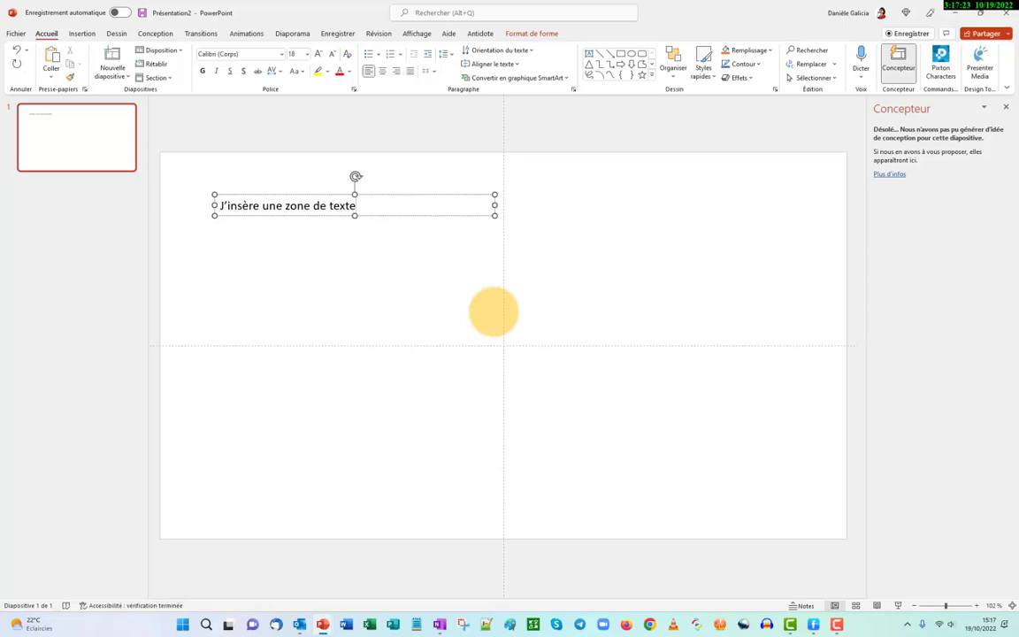
click(450, 318)
click(283, 206)
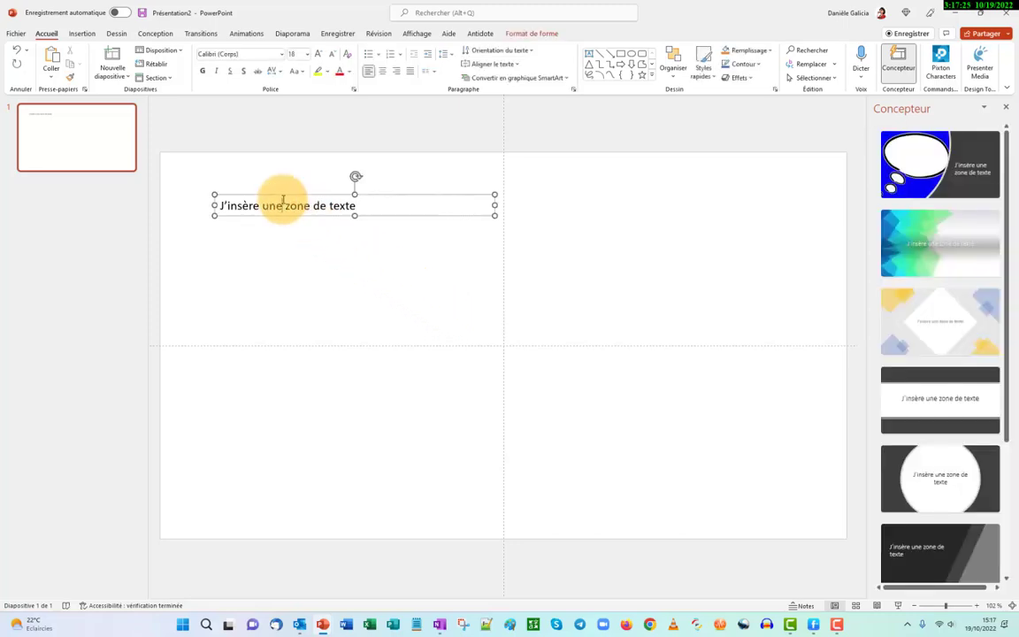
click(1005, 107)
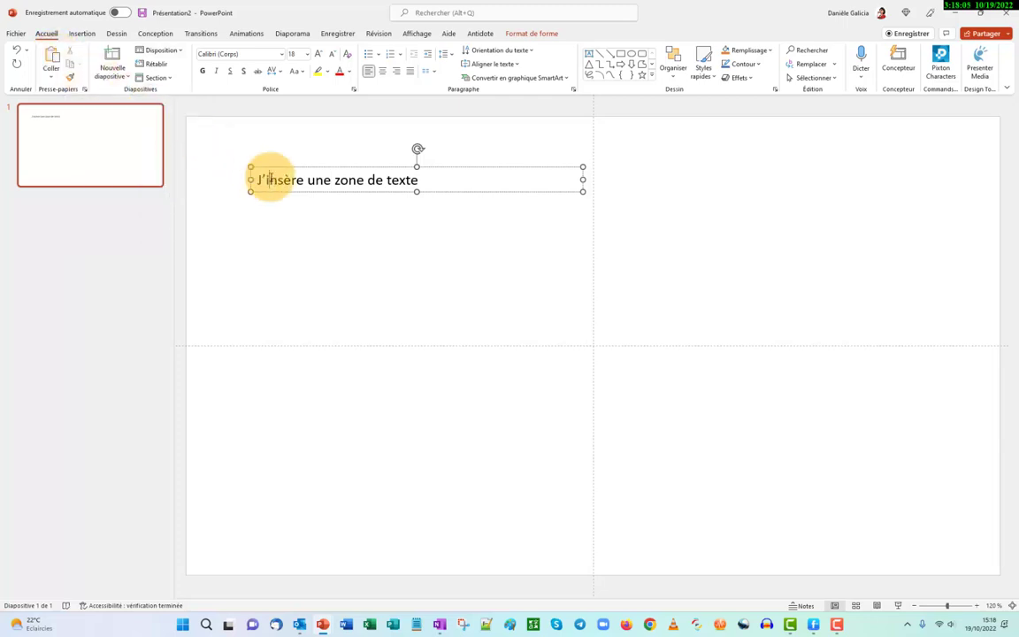
- Copy the text box sentence and browse the new-slide and layout choices without changing anything
triple_click(448, 180)
key(ctrl+c)
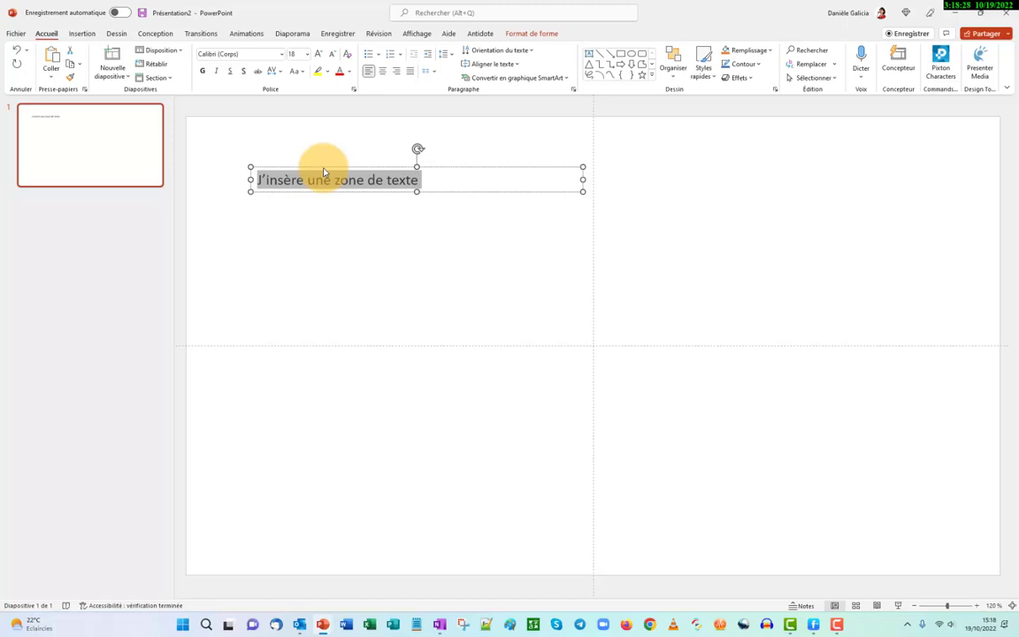
click(129, 76)
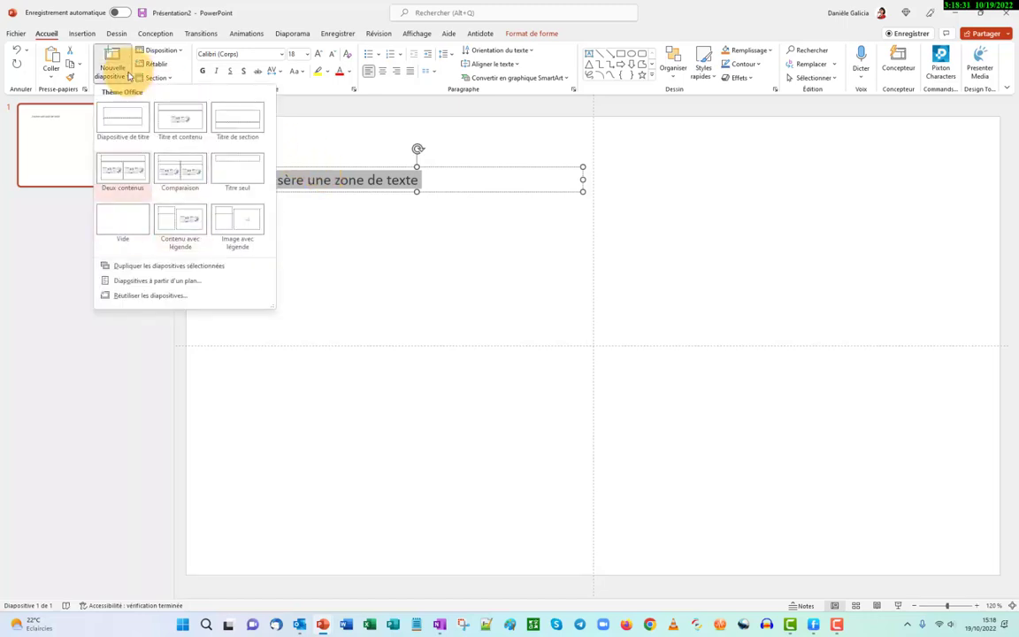
click(177, 50)
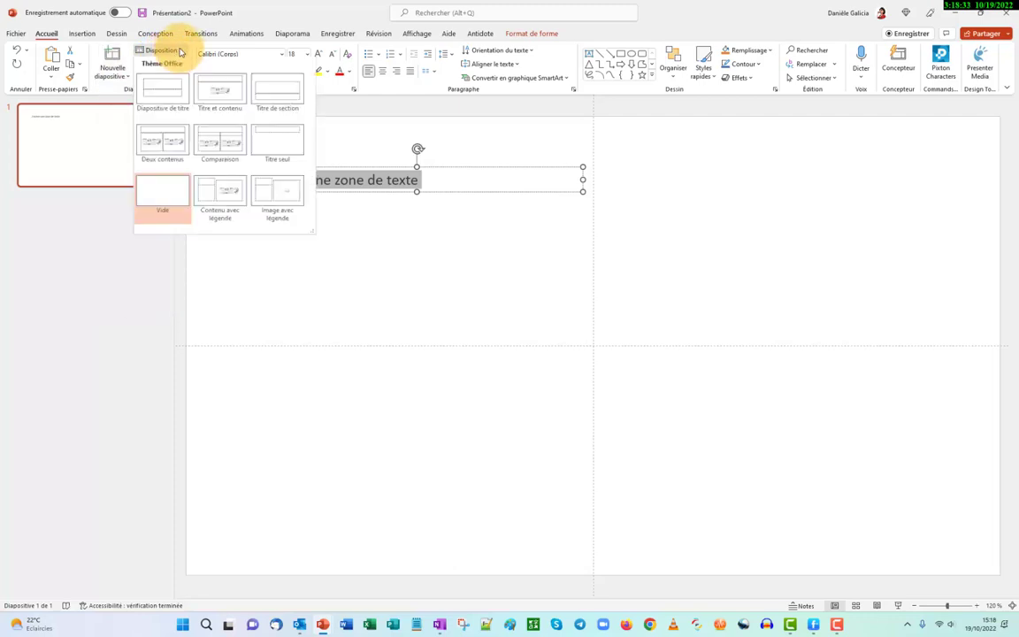
click(343, 274)
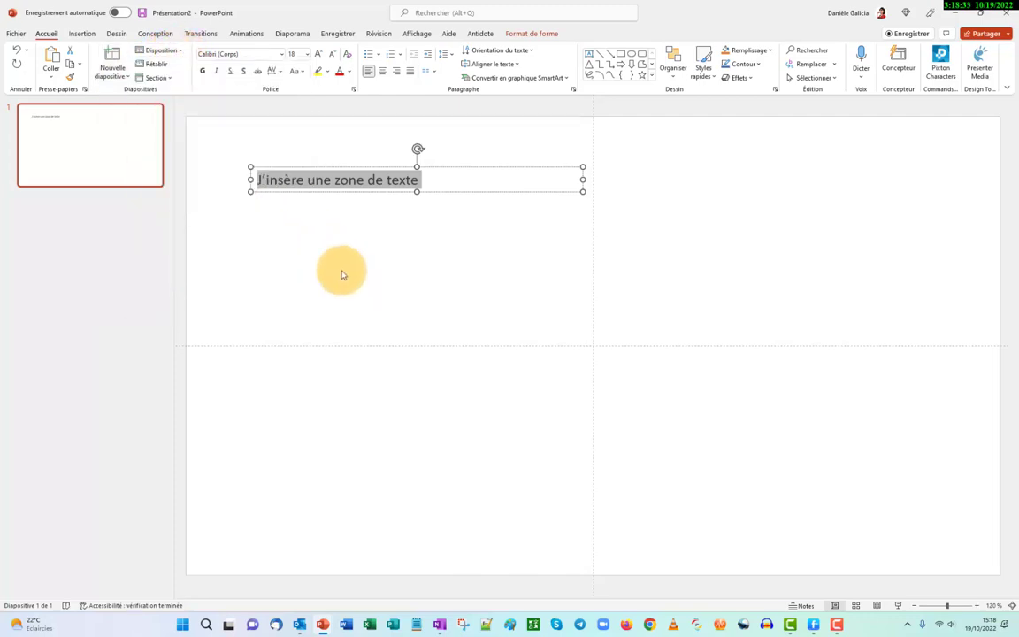
- Add a new section to the deck and name it 1
click(166, 79)
click(170, 92)
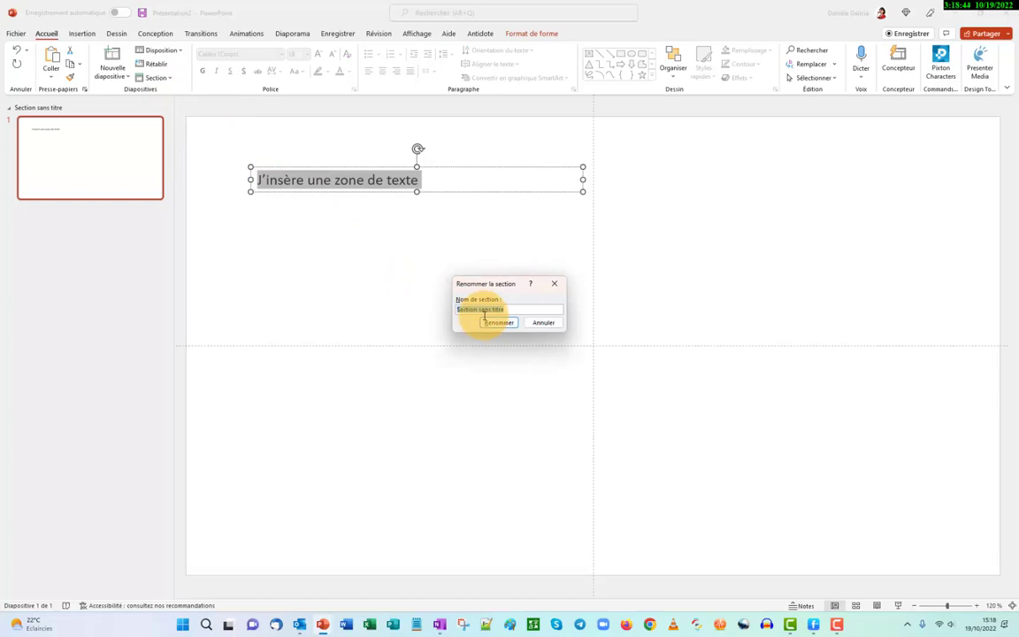
text(1)
click(495, 322)
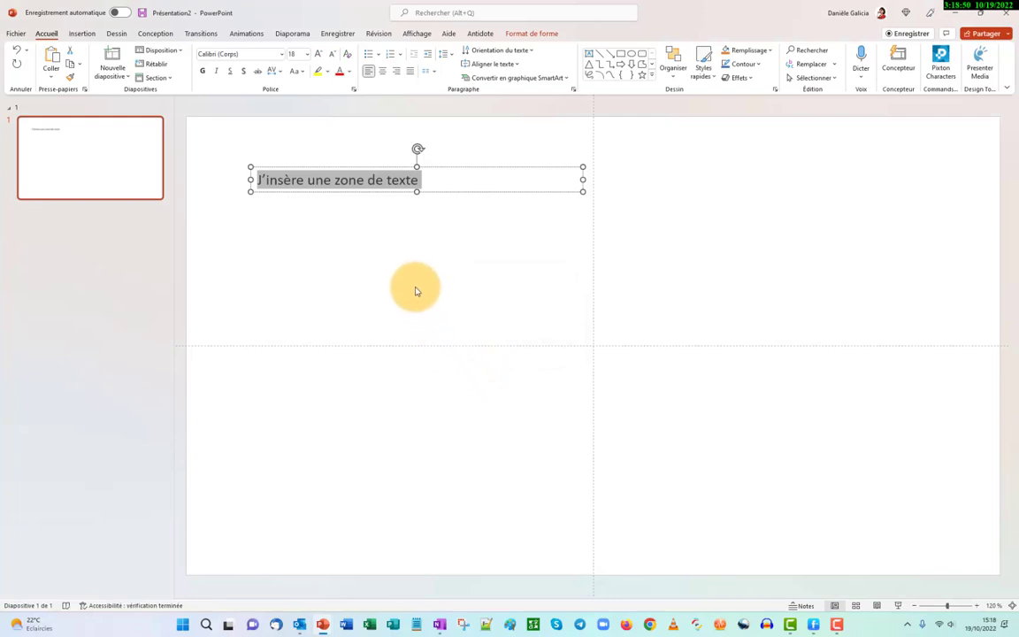
- Drag the vertical guide to the left of the slide centre
mouse_move(592, 294)
mouse_down()
mouse_move(557, 300)
mouse_move(686, 277)
mouse_up()
drag(550, 305, 501, 314)
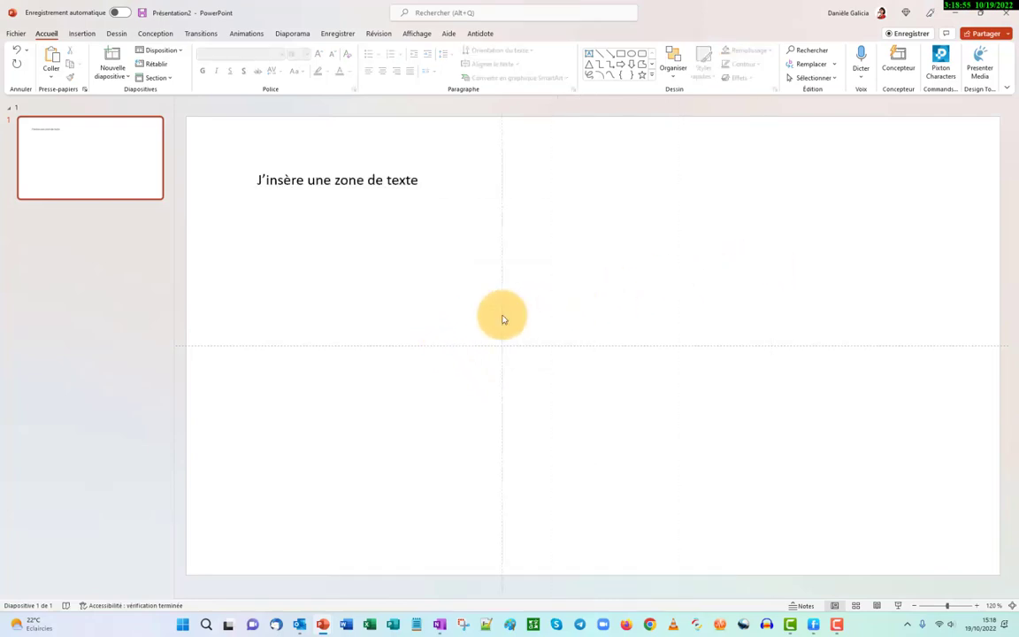
click(413, 34)
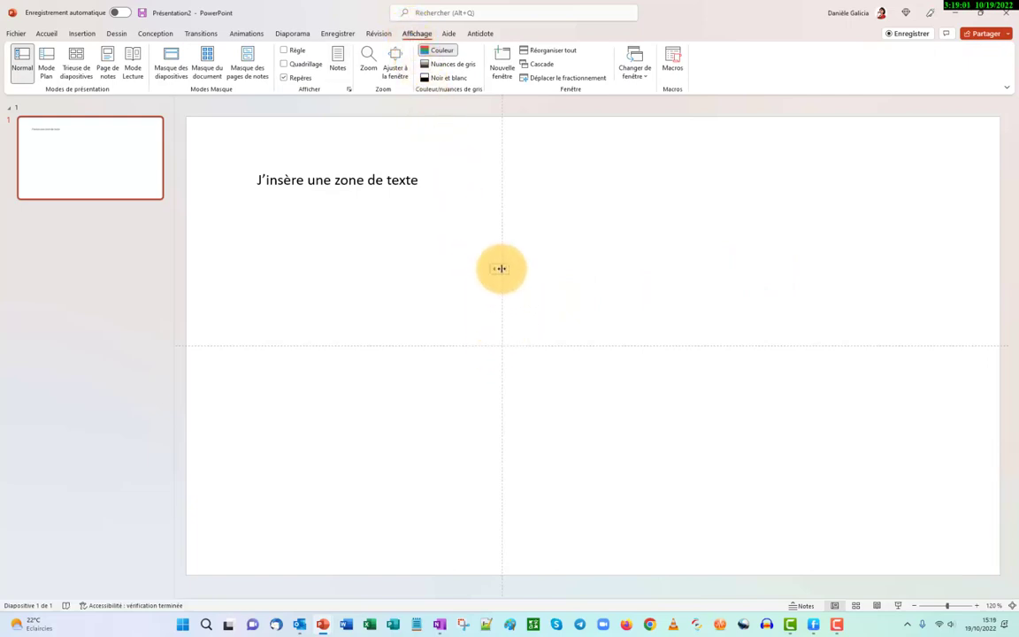
- Return the vertical guide to the slide centre and select the text line under Accueil
drag(501, 268, 606, 257)
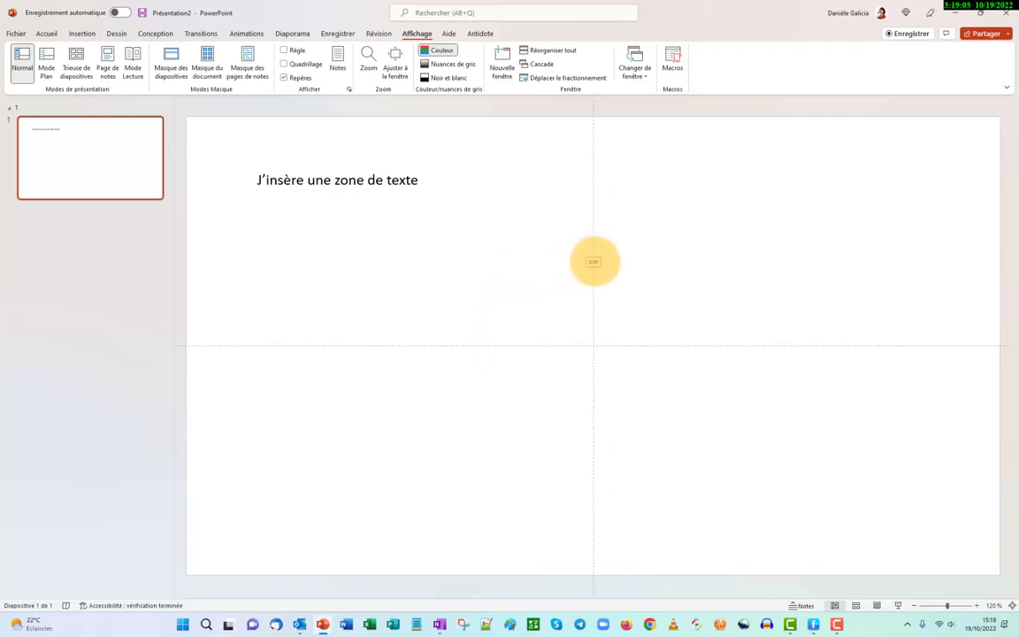
drag(605, 256, 595, 258)
click(15, 377)
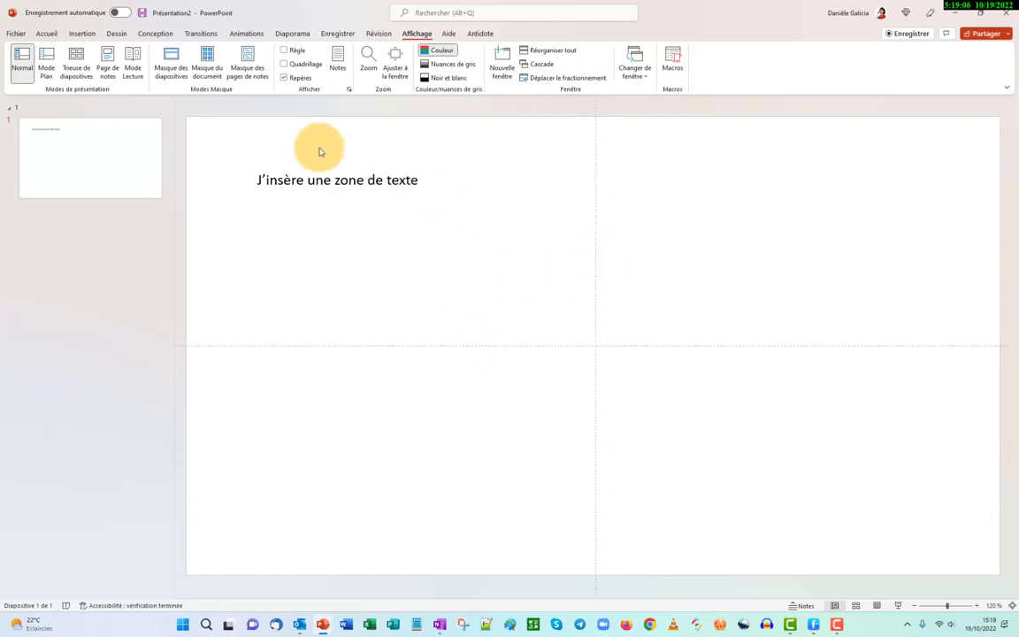
click(45, 34)
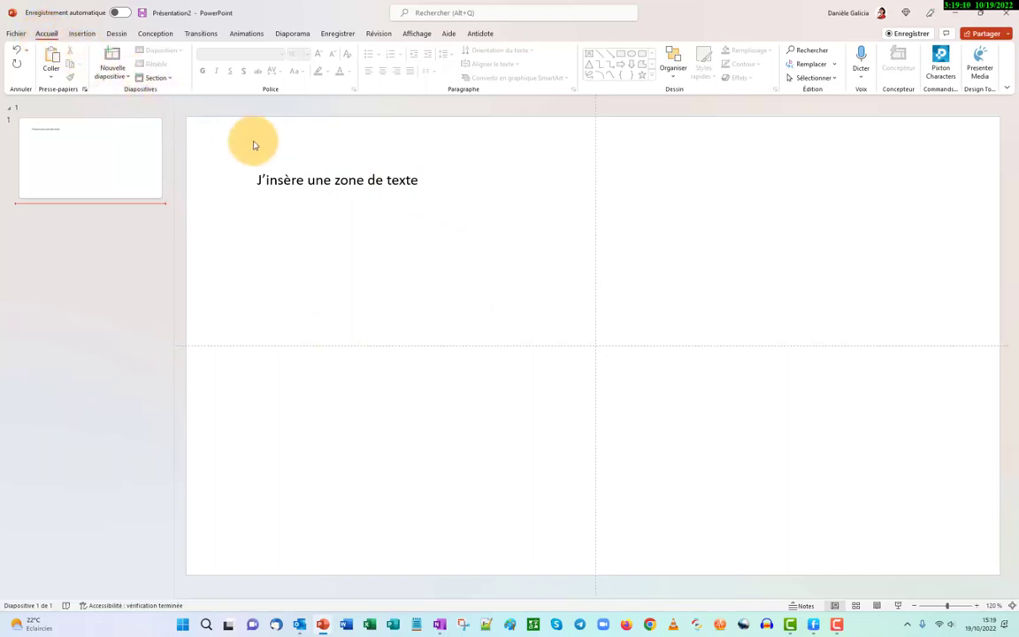
click(332, 181)
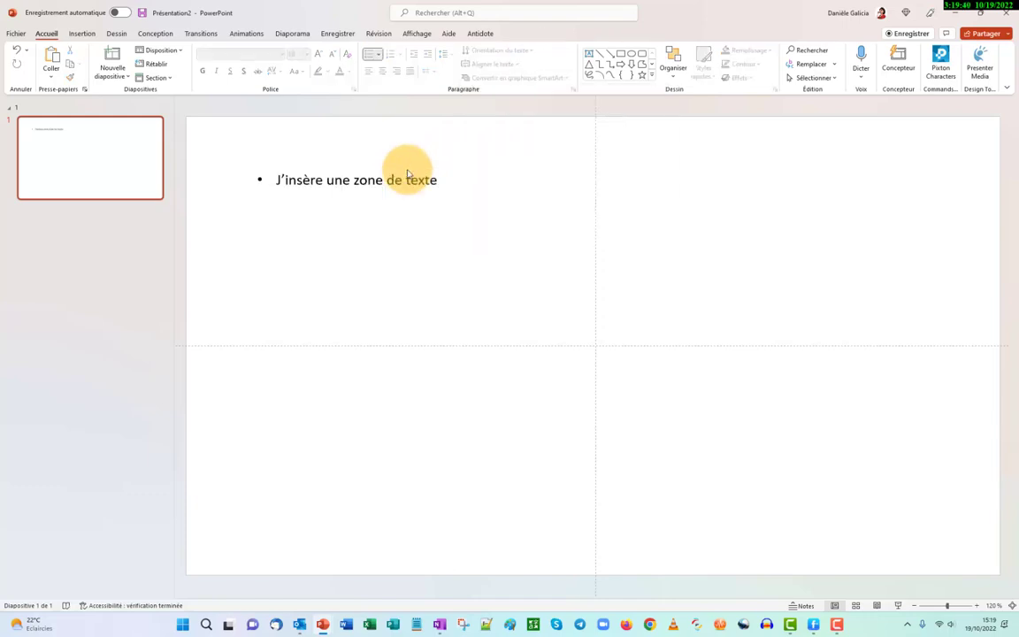
click(368, 180)
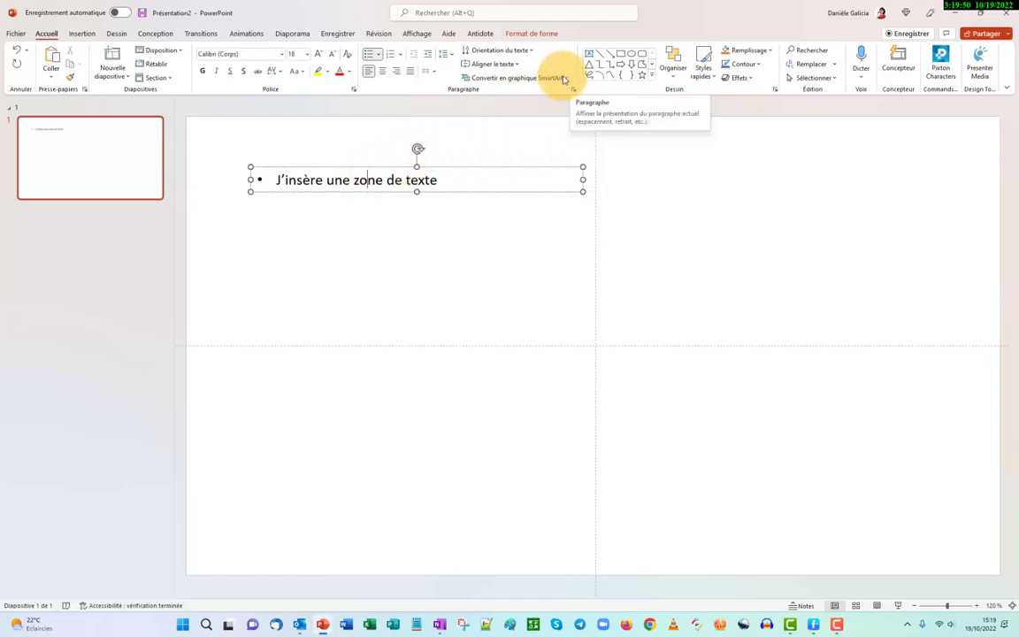
click(575, 92)
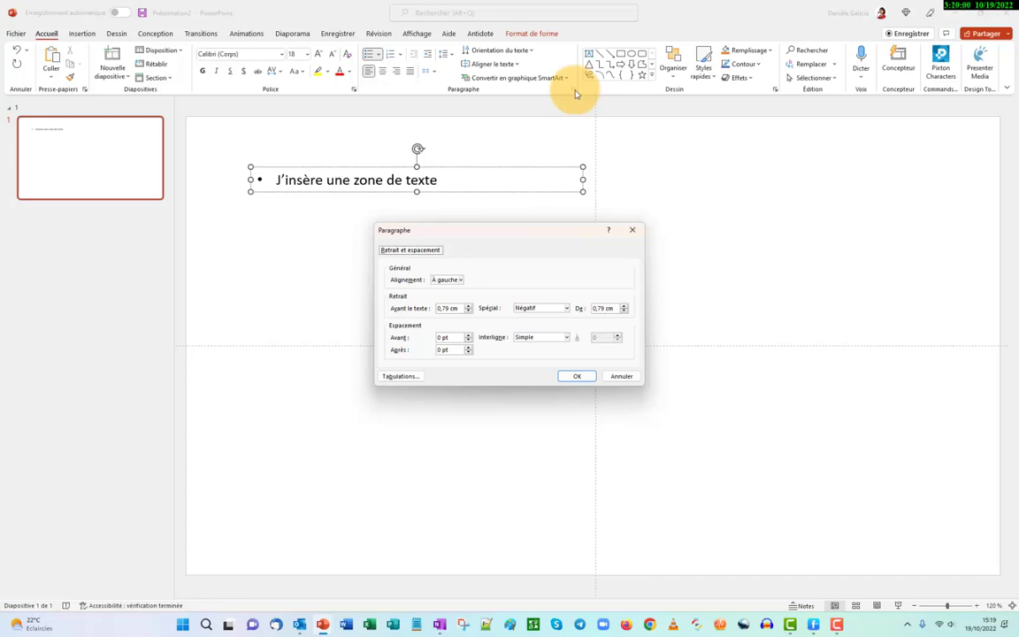
click(620, 377)
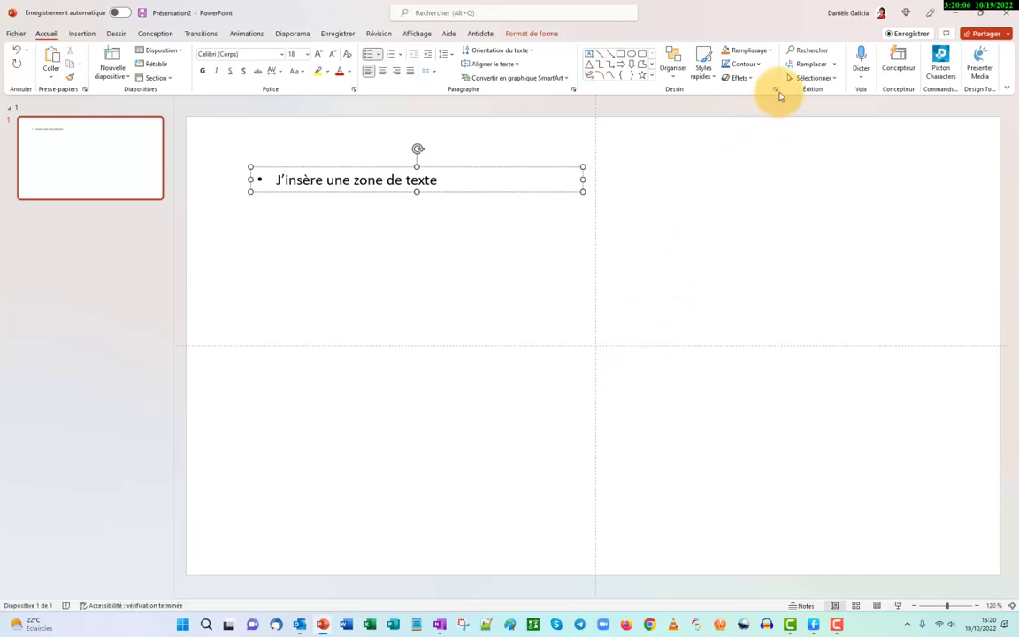
- Draw a Processus prédéfini flowchart shape, 8 cm by 4,51 cm, below the bulleted text
click(654, 79)
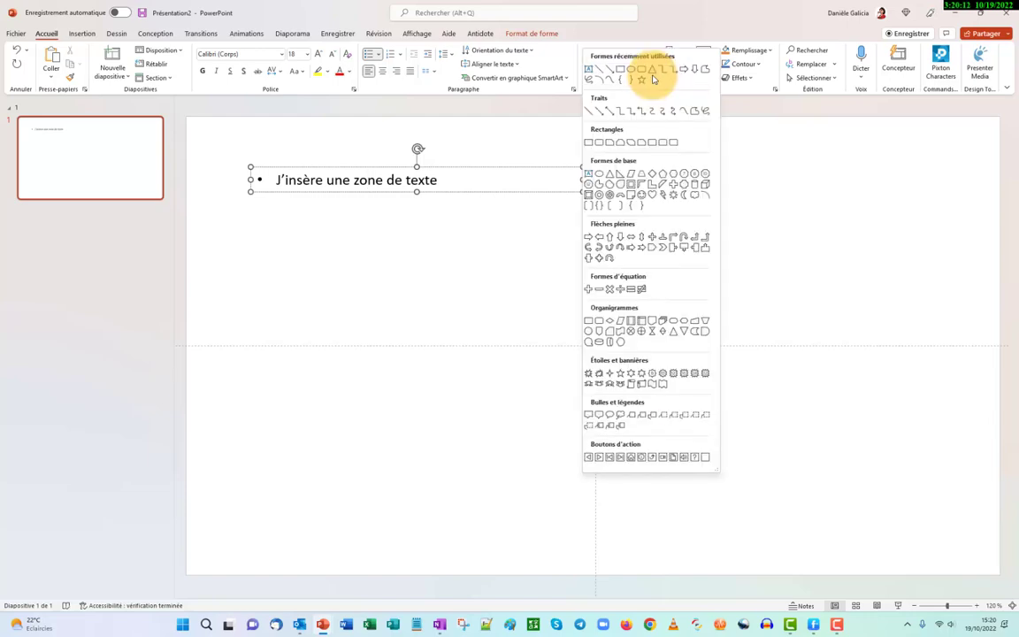
click(632, 321)
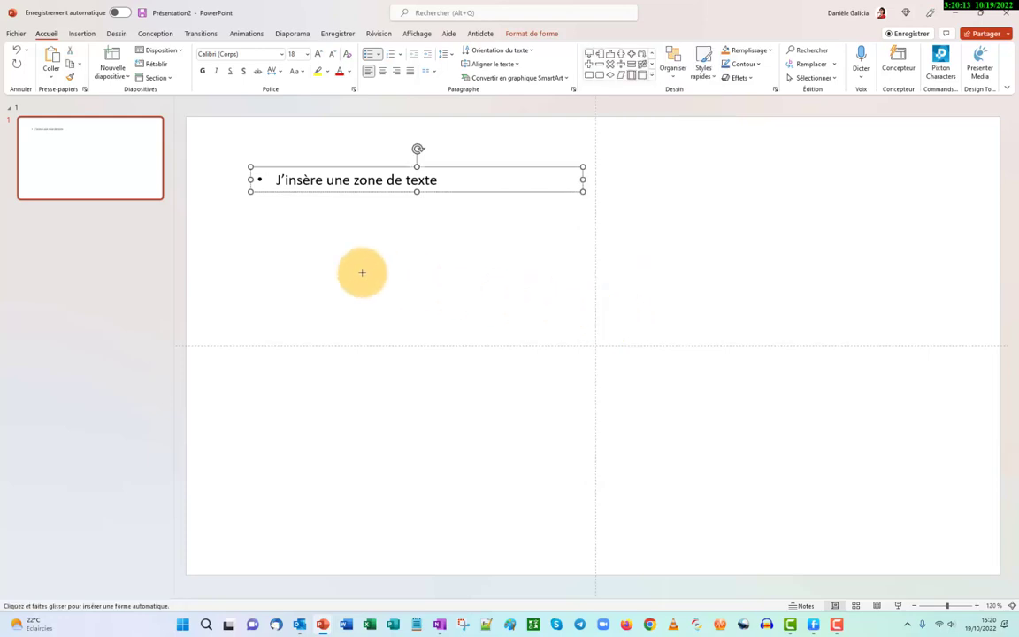
mouse_move(316, 263)
mouse_down()
mouse_move(443, 258)
mouse_move(425, 456)
mouse_up()
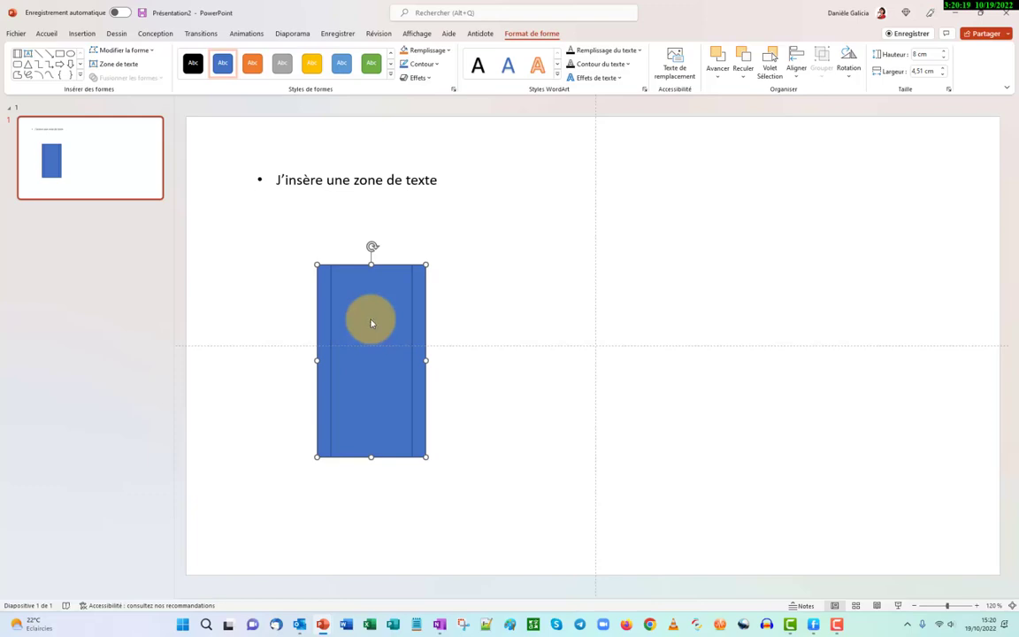
- Restyle the flowchart shape using the first Styles de formes entry, Contour couleur – Noir
click(446, 50)
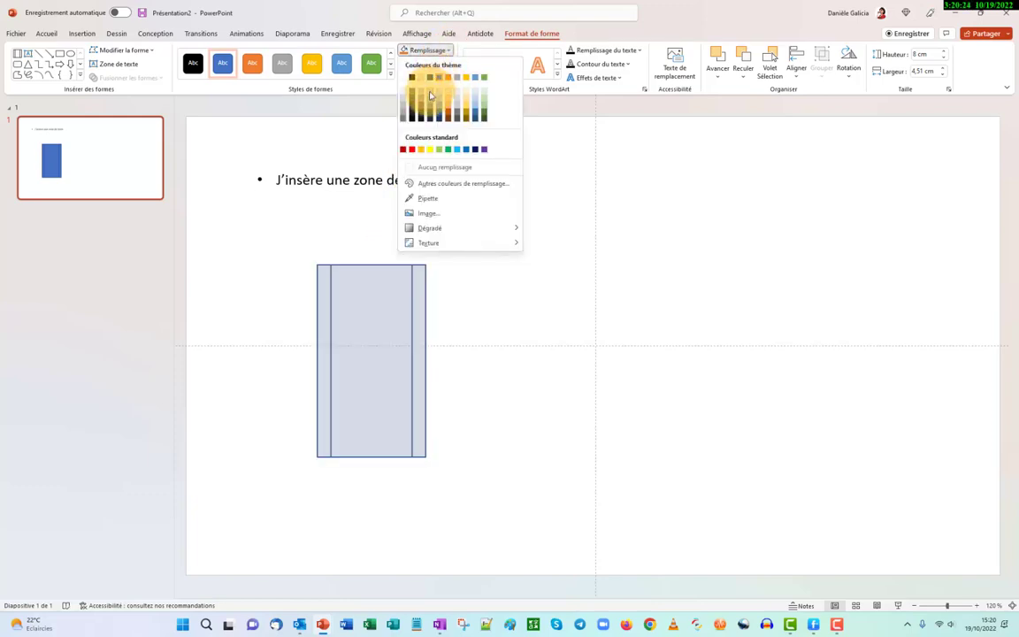
click(430, 95)
click(473, 425)
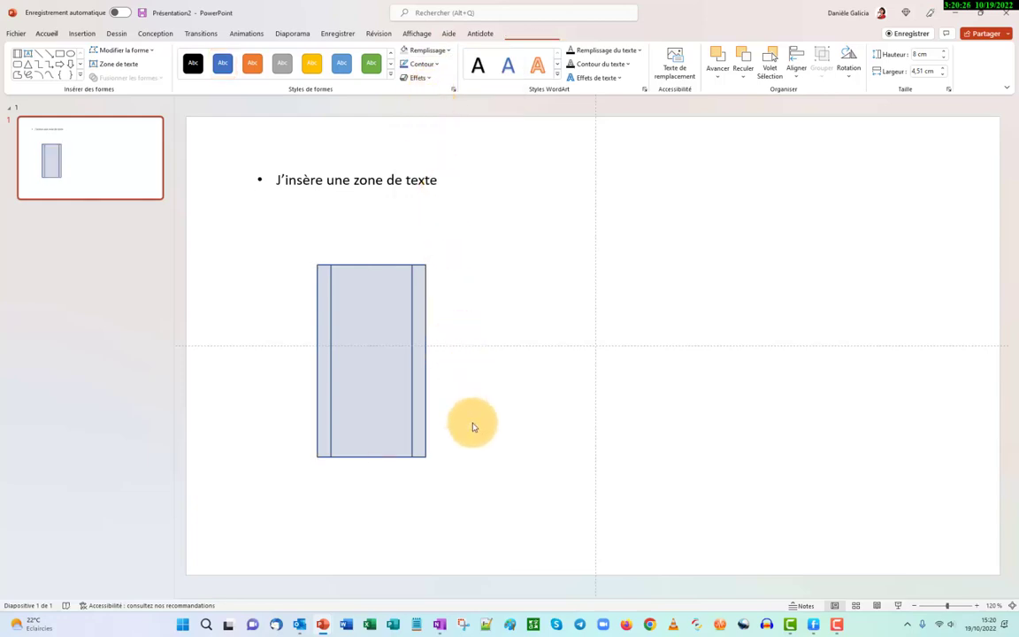
click(367, 319)
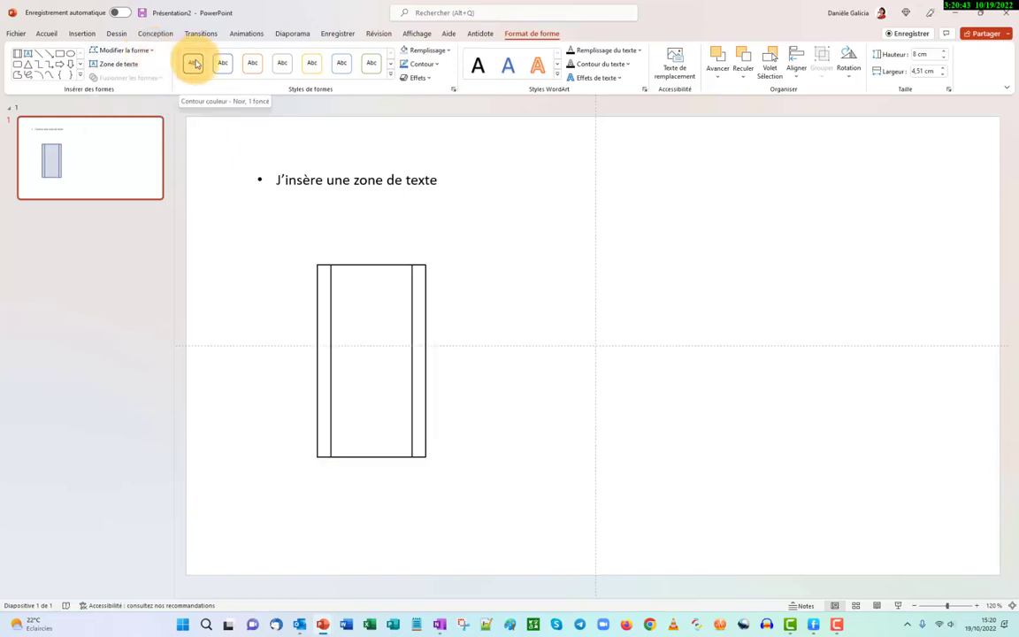
click(194, 64)
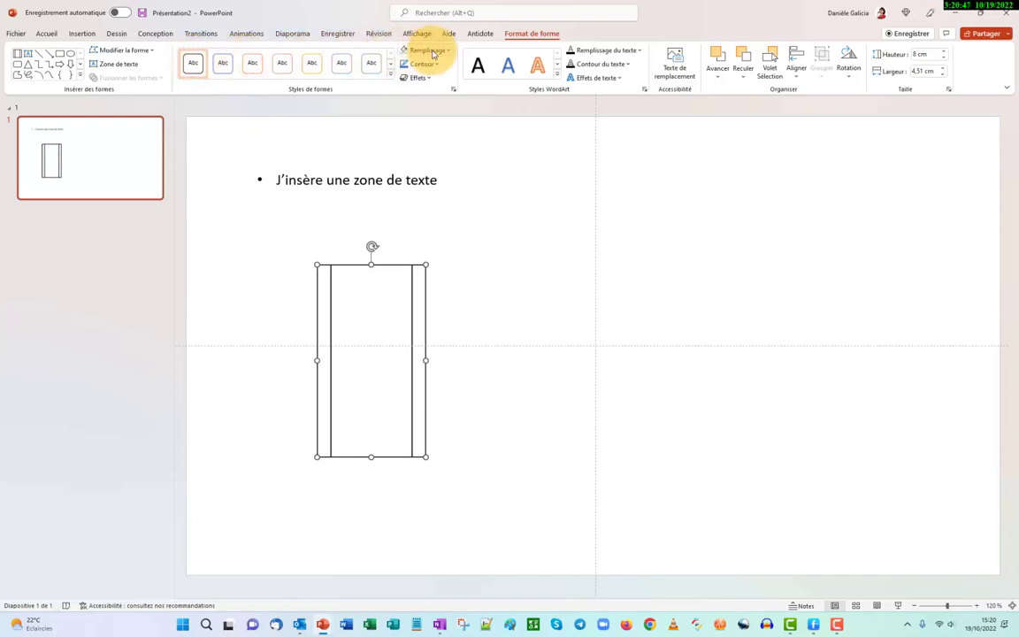
- Apply a Prédéfini 3D effect and a Biseau bevel to the white flowchart shape
click(422, 78)
mouse_move(439, 99)
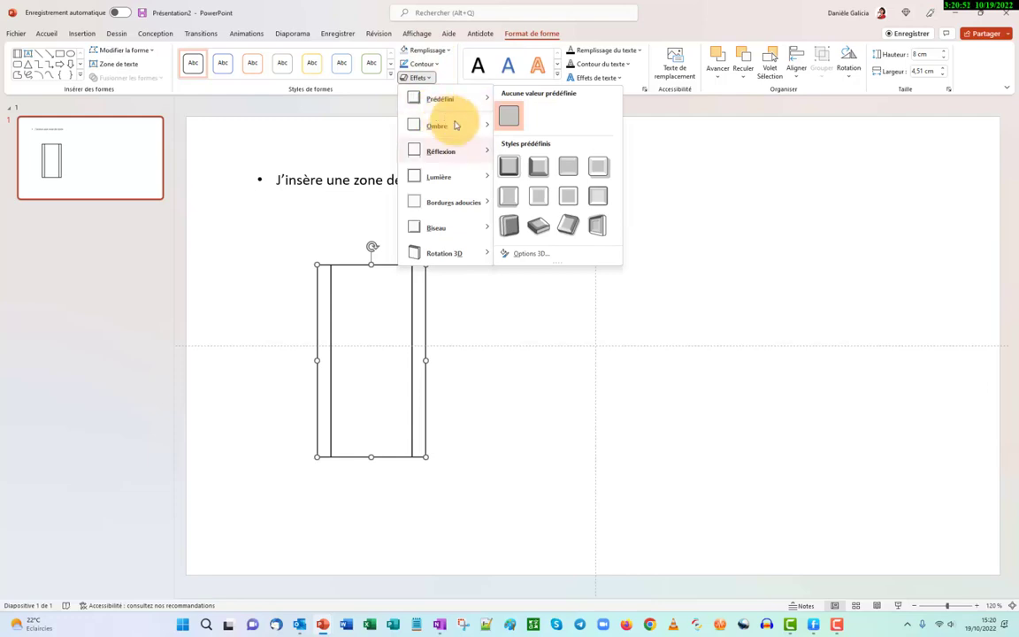
click(538, 166)
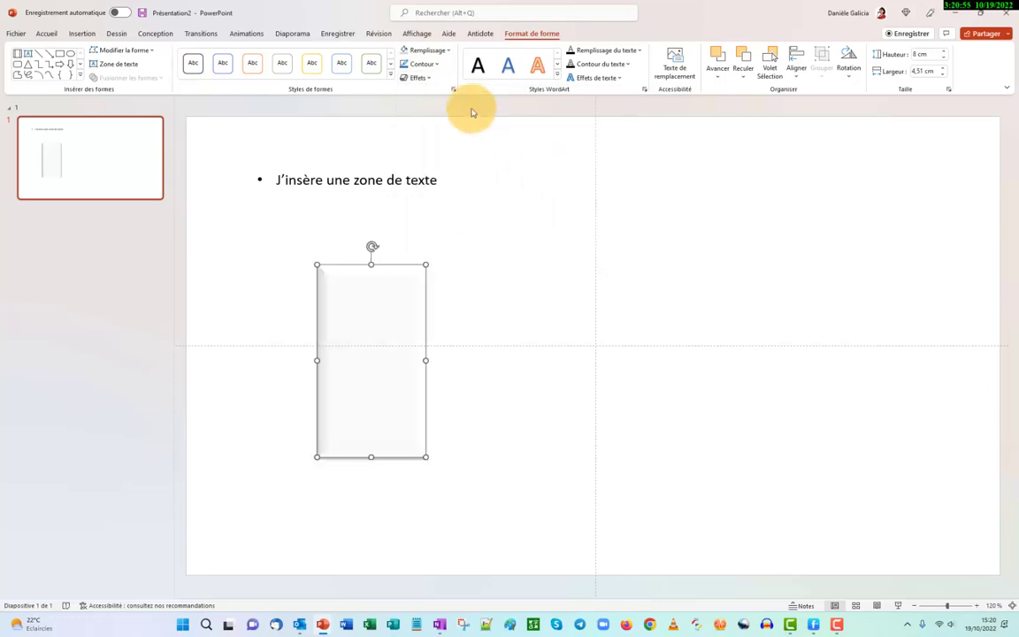
click(429, 78)
mouse_move(447, 228)
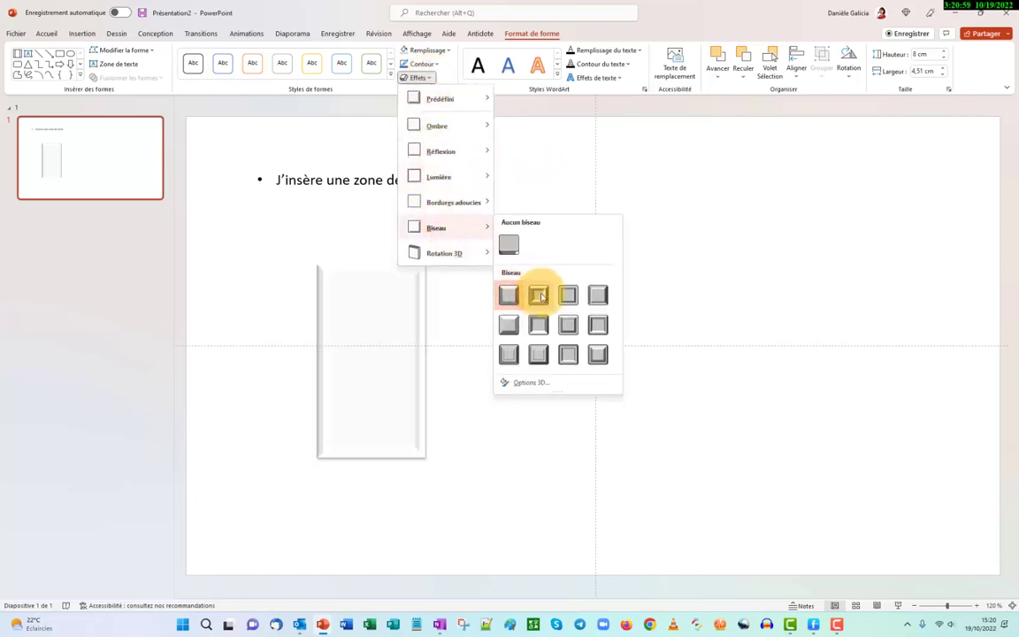
click(537, 294)
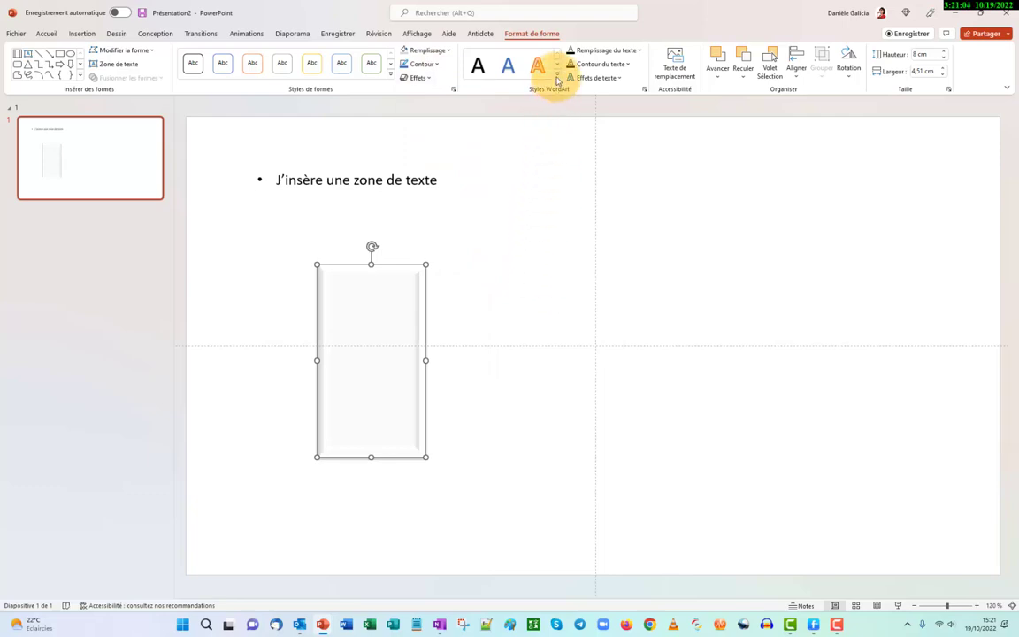
click(557, 78)
click(482, 314)
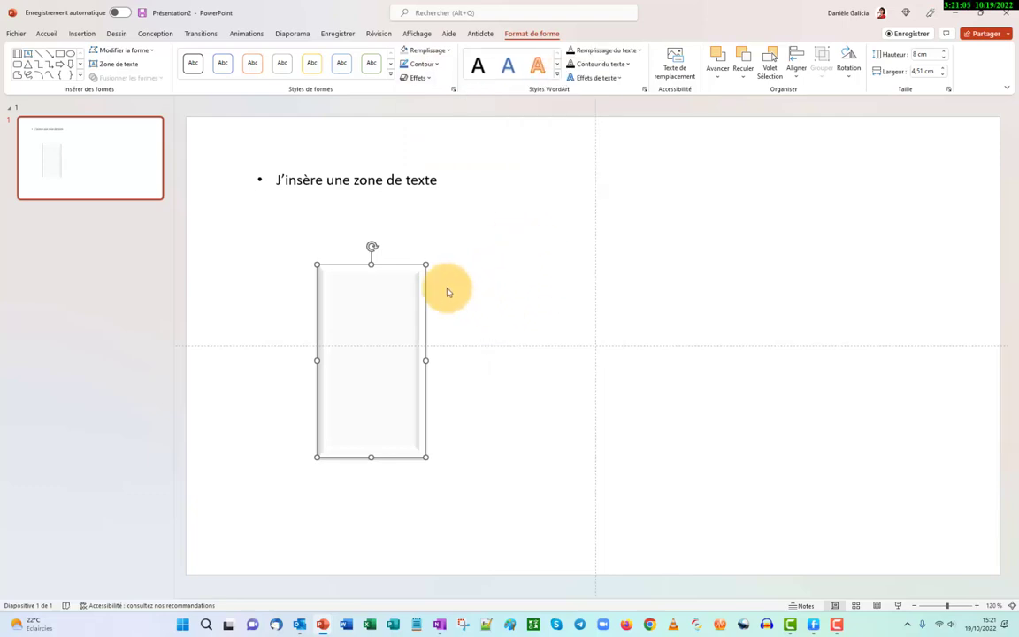
- Make the line 'J'insère une zone de texte' gold with a WordArt style
click(274, 180)
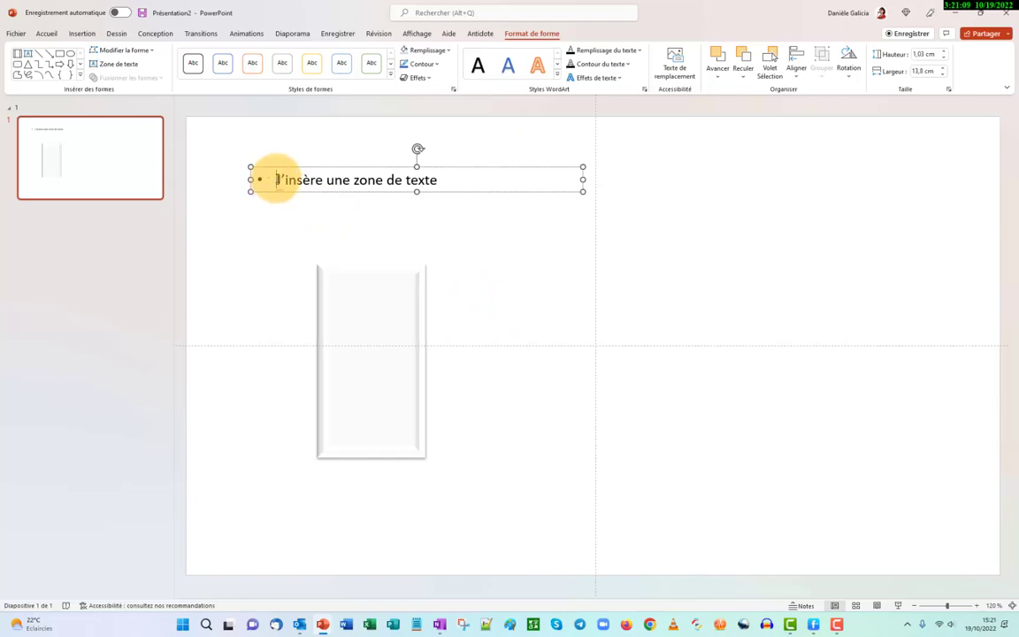
drag(275, 179, 501, 182)
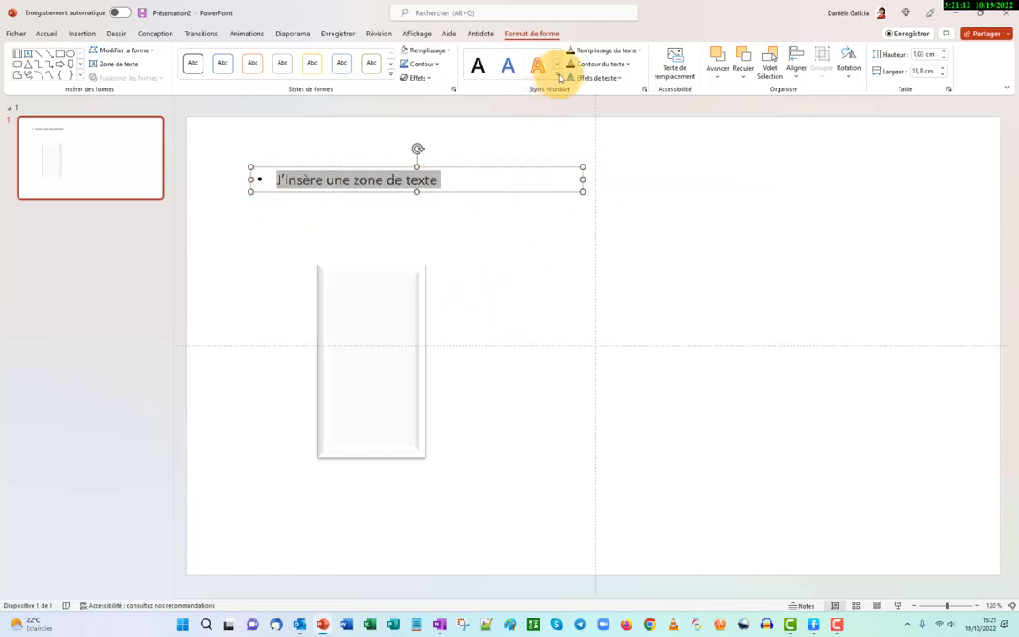
click(558, 78)
click(597, 64)
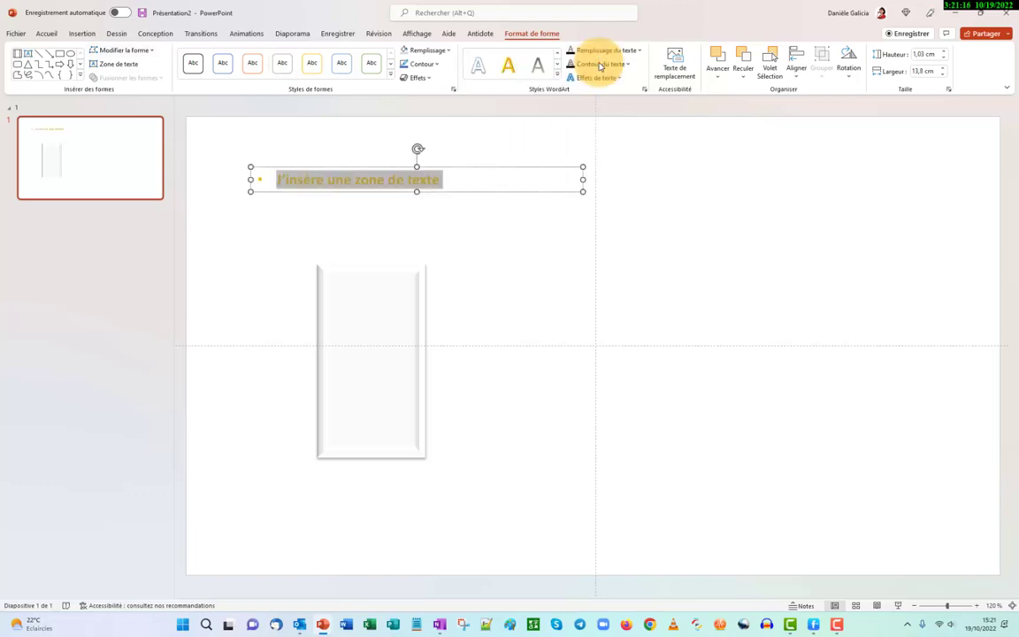
- Reselect the whole text line and check the font size list, then deselect it
click(446, 180)
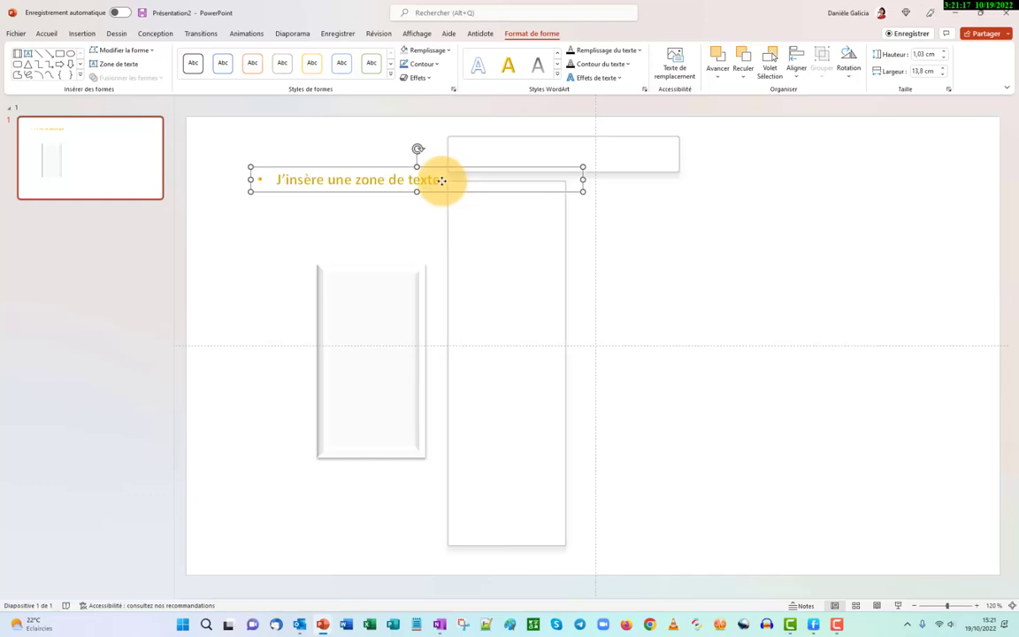
right_click(442, 181)
key(Escape)
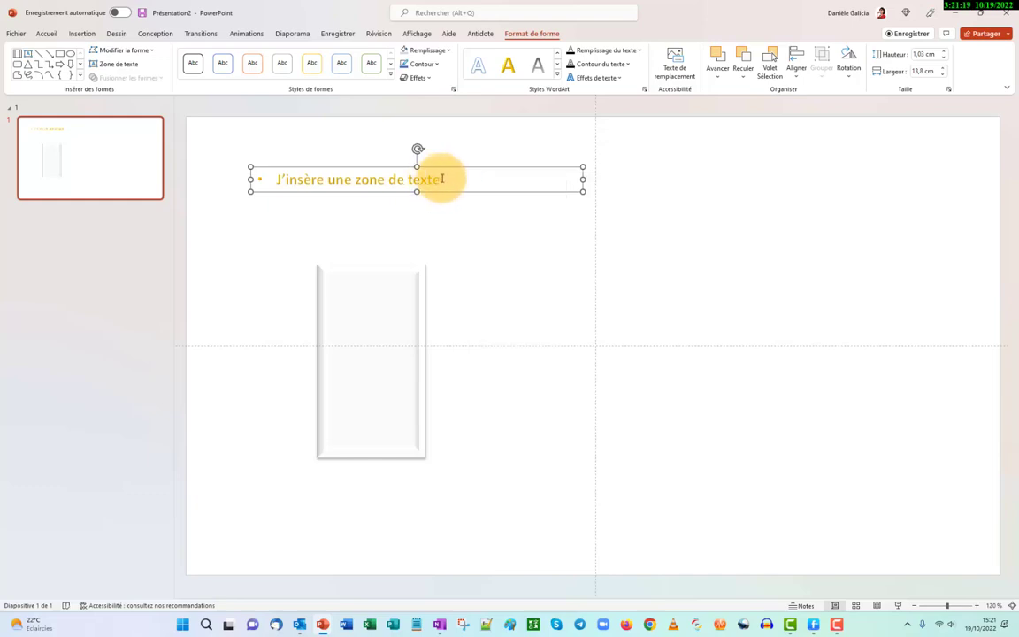
triple_click(442, 179)
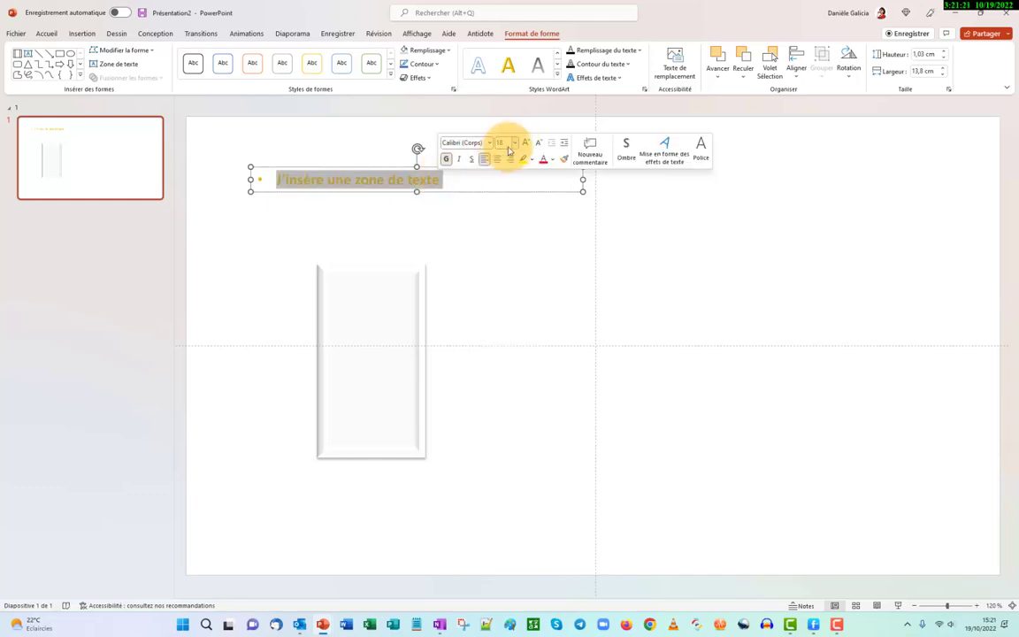
click(515, 144)
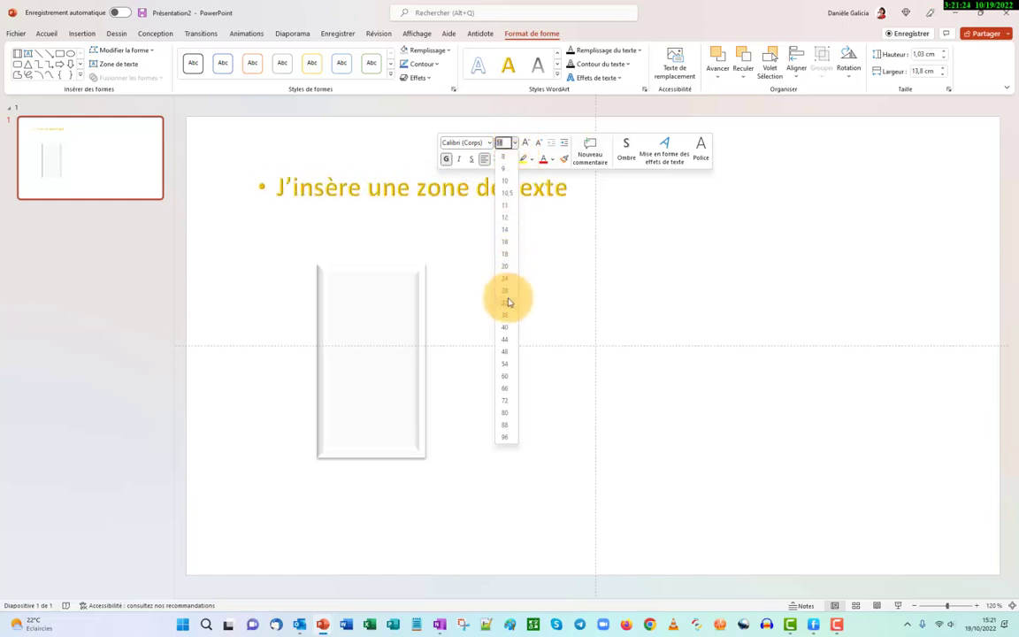
key(Escape)
click(413, 225)
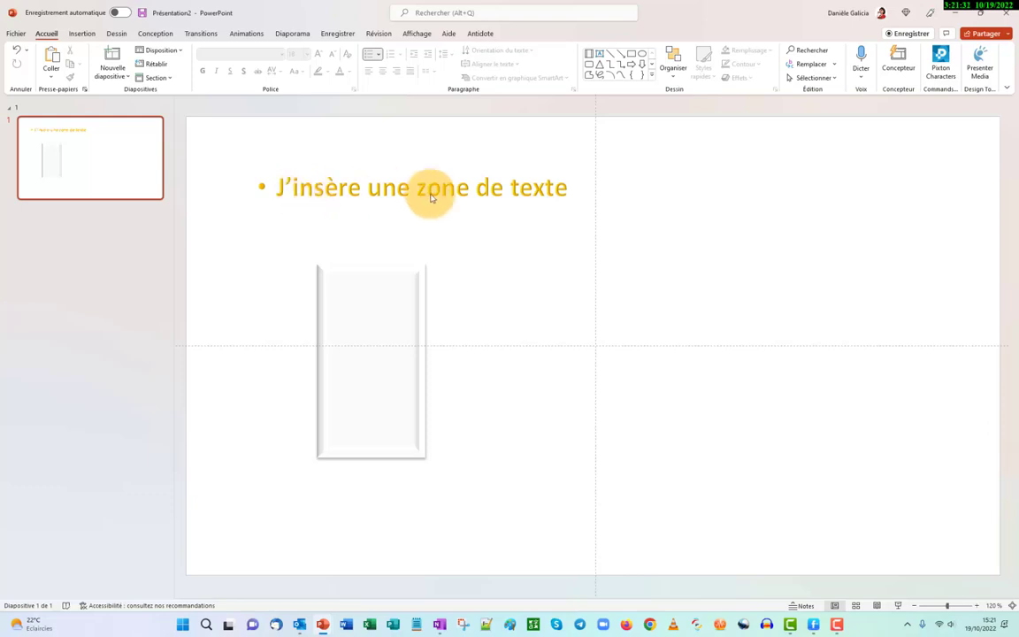
- Bend the title 'J'insère une zone de texte' along an arched follow-path text transform
click(457, 190)
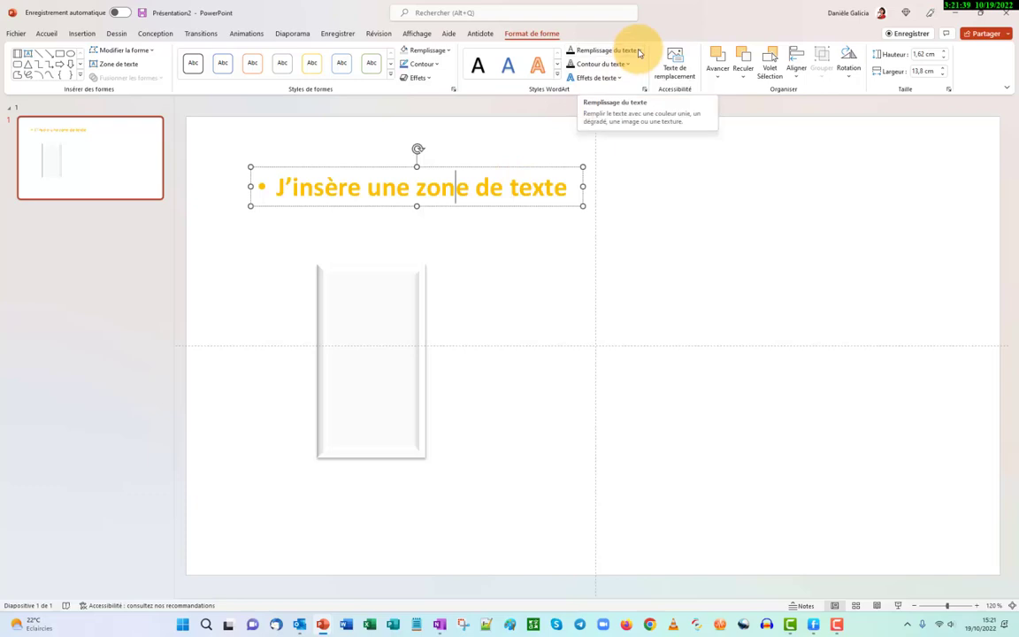
click(597, 78)
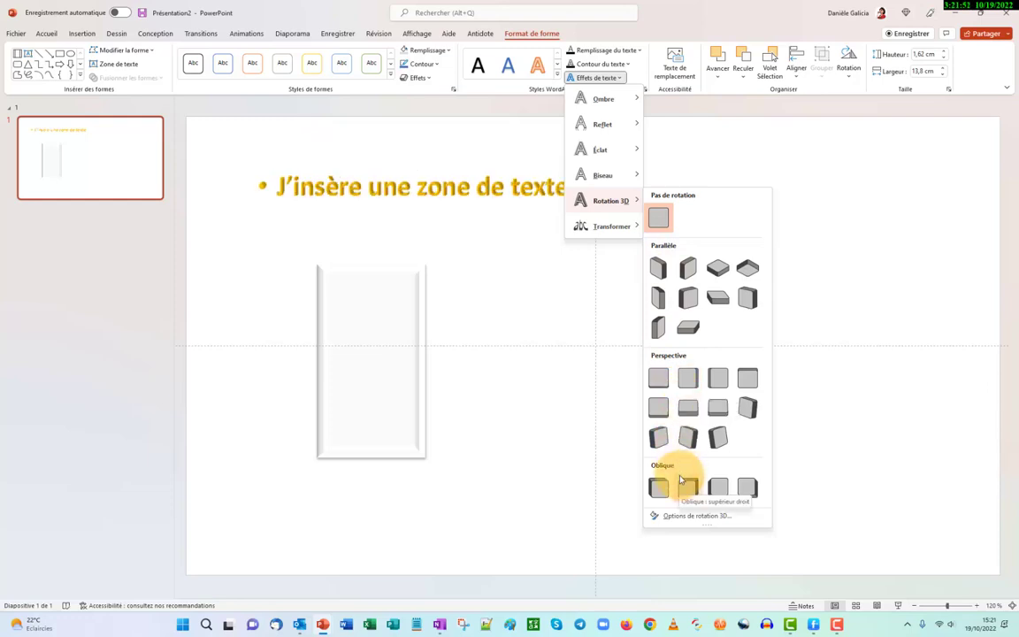
mouse_move(610, 227)
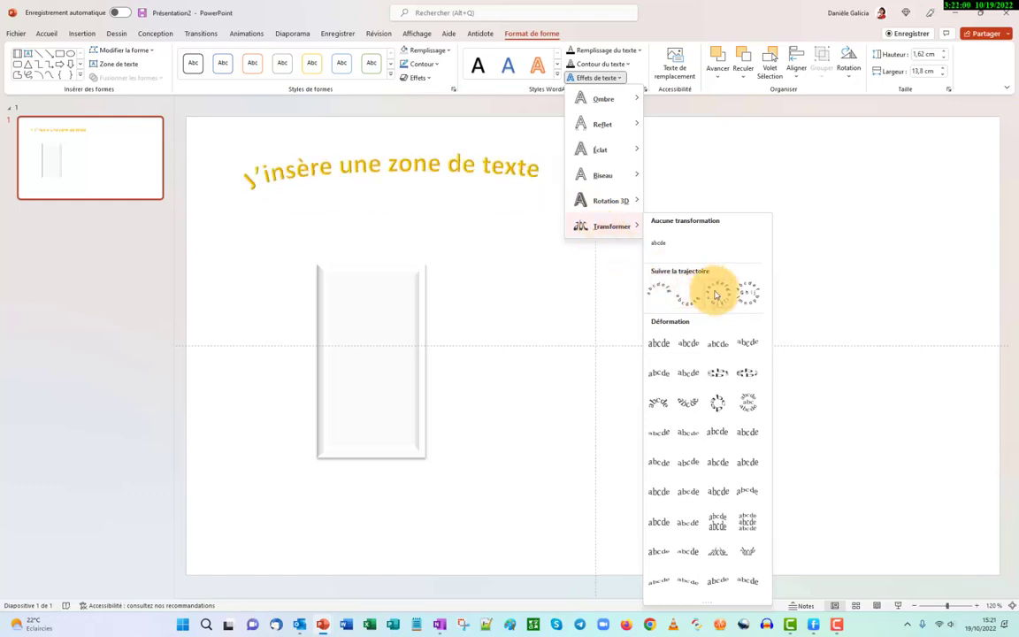
click(717, 294)
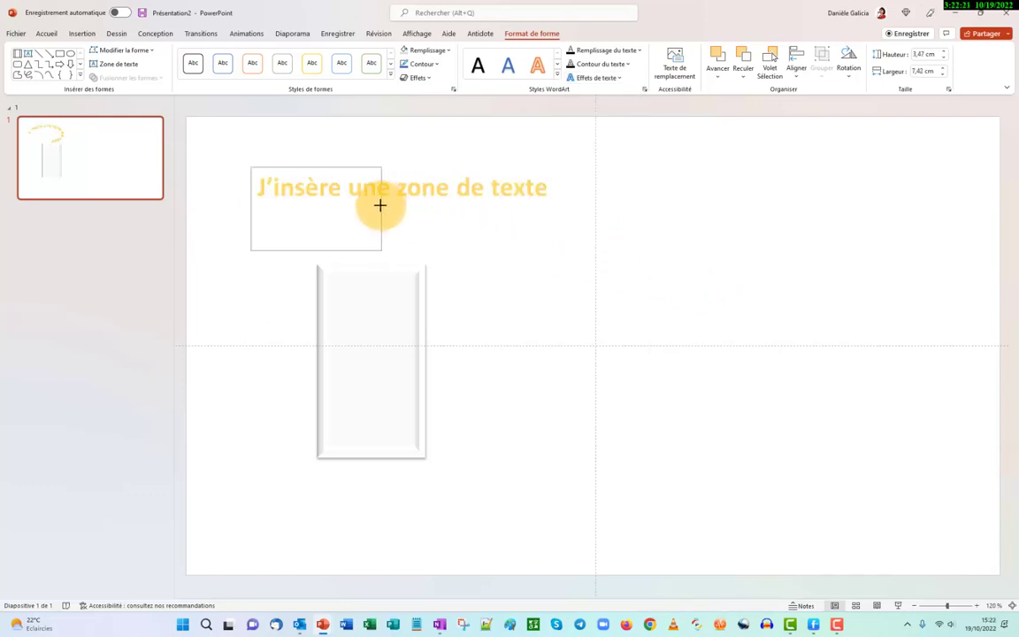
- Resize the arched text box to 4 cm by 4 cm to form a circle, then move the rectangle lower
mouse_move(429, 208)
mouse_down()
mouse_move(381, 208)
mouse_move(378, 221)
mouse_up()
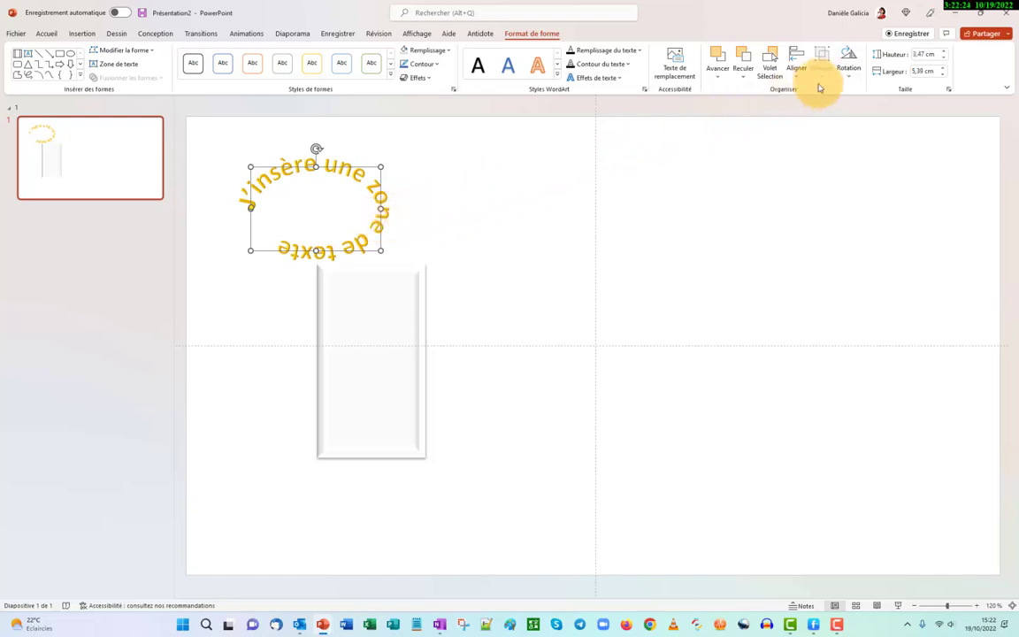
click(922, 54)
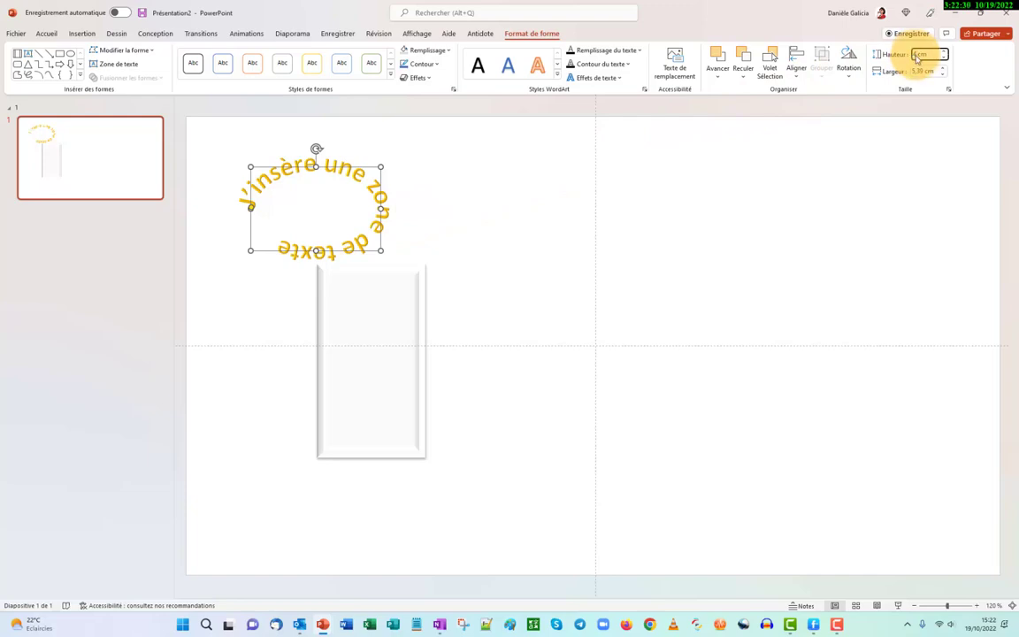
click(923, 70)
text(4)
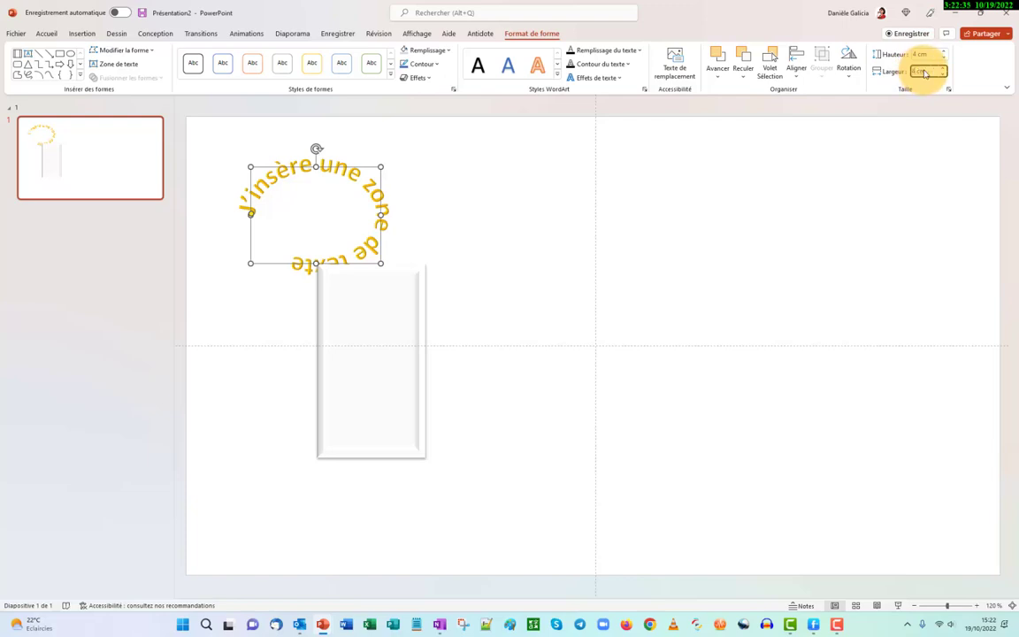
key(Return)
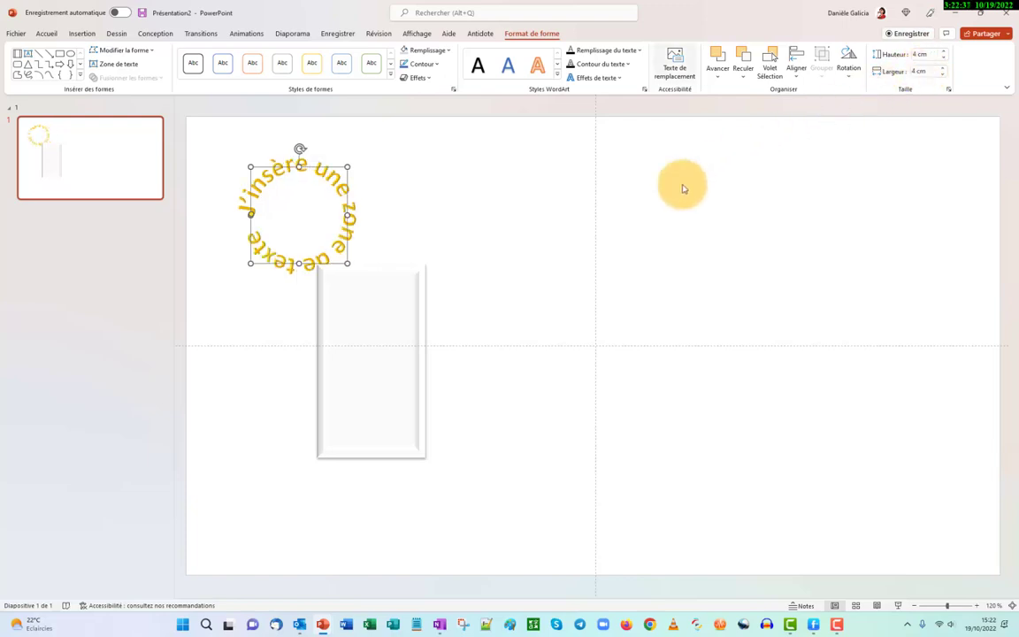
drag(370, 334, 421, 417)
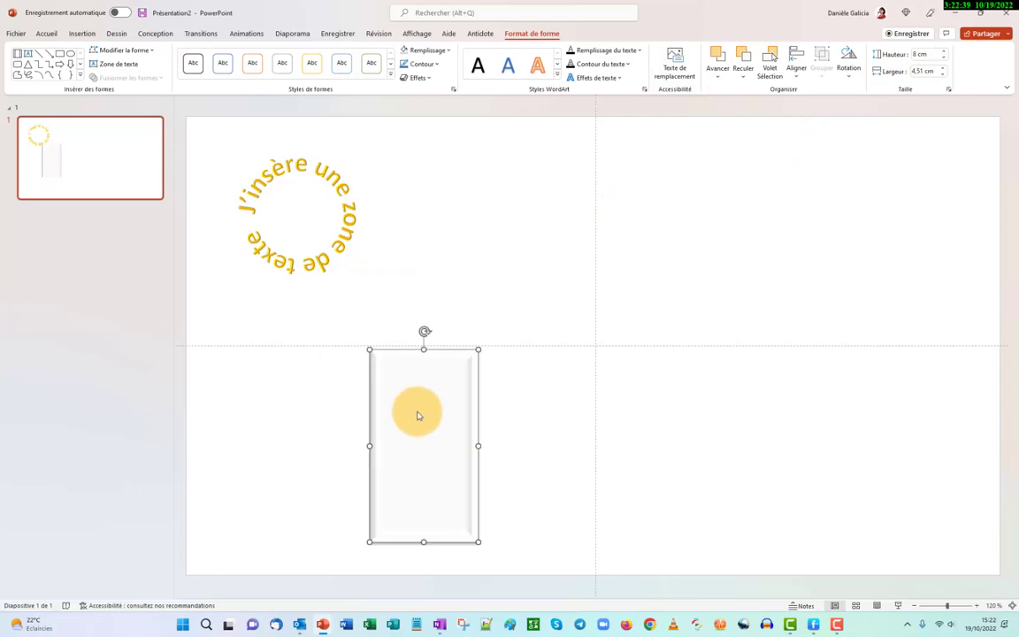
drag(310, 221, 326, 223)
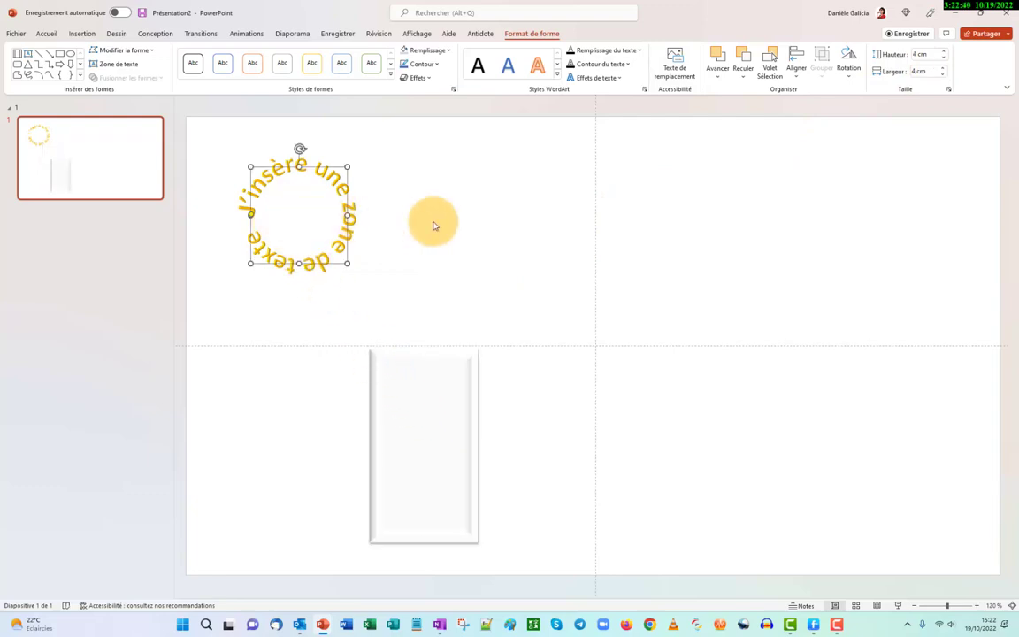
click(405, 220)
click(298, 194)
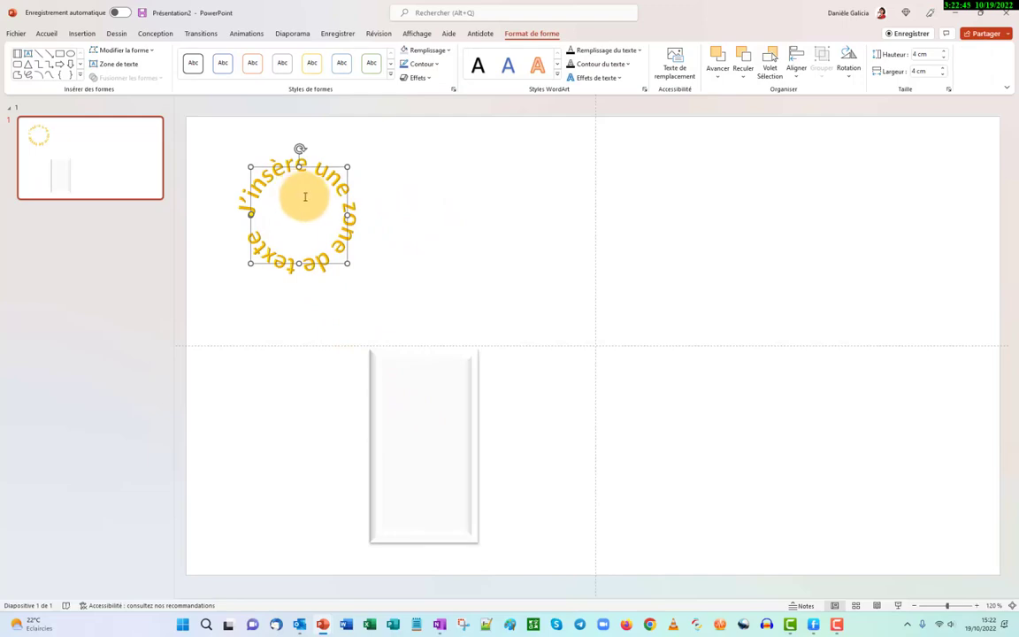
right_click(321, 204)
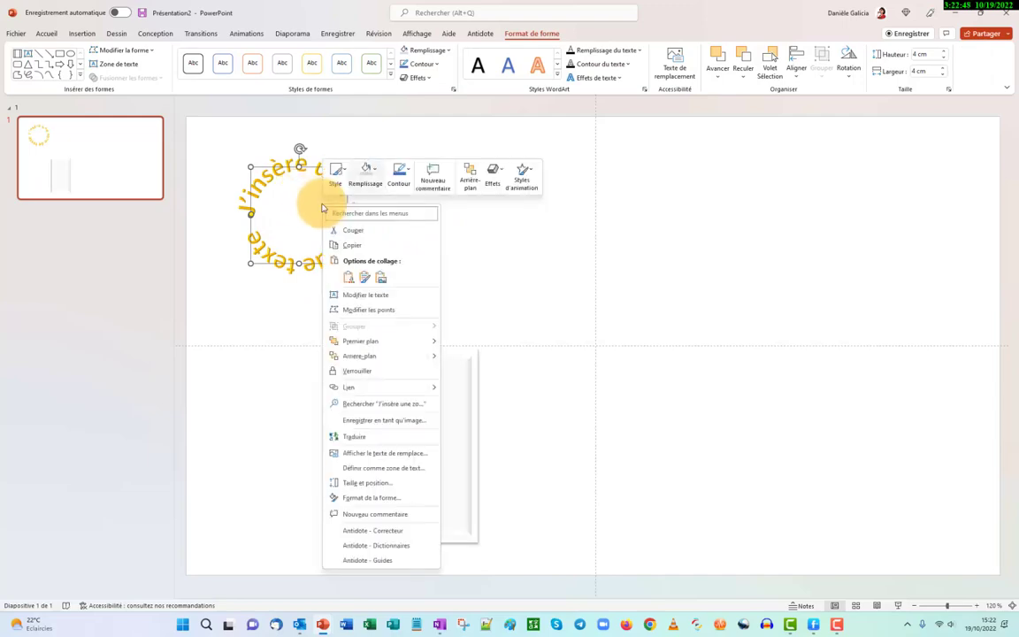
key(Down)
key(Down)
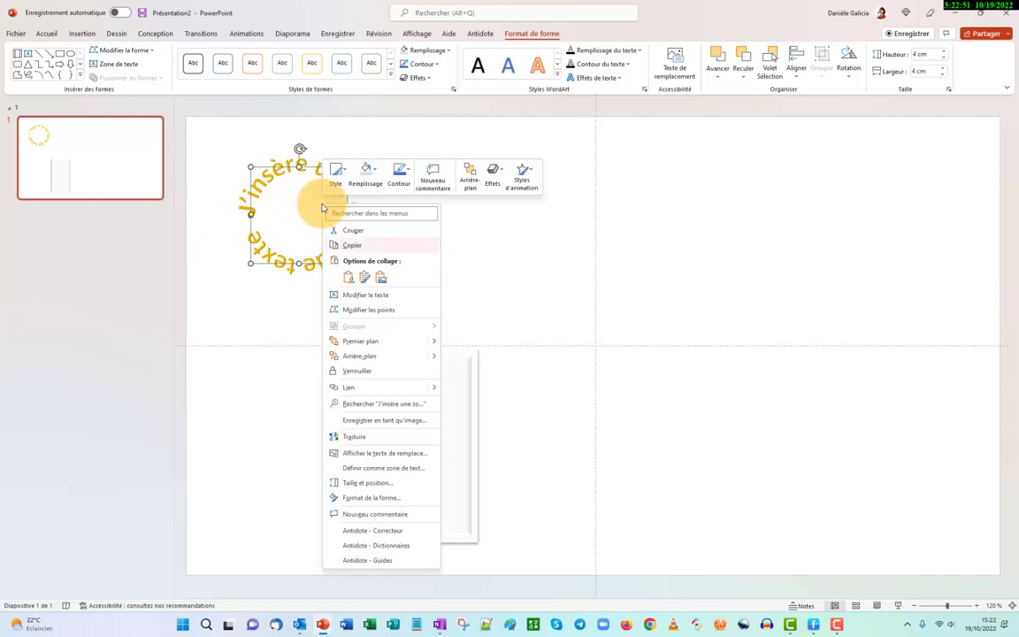
key(Up)
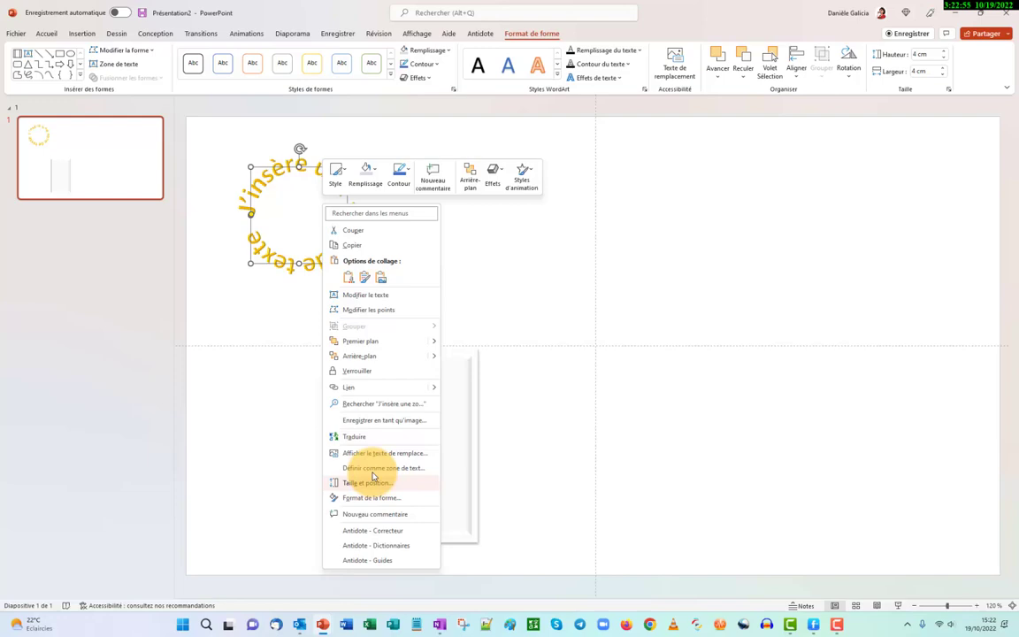
click(522, 346)
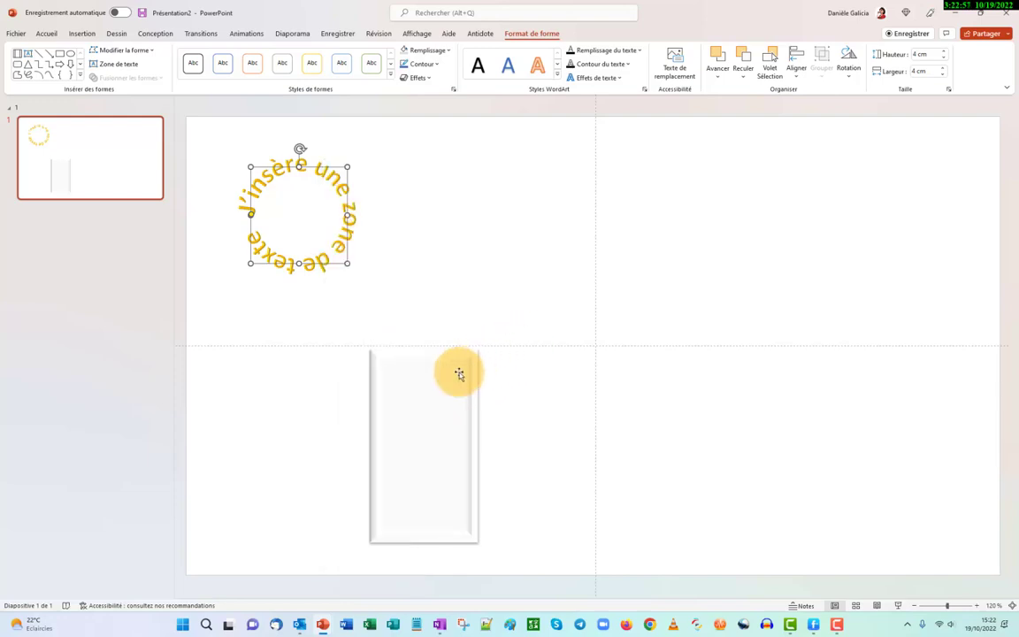
click(416, 394)
right_click(415, 394)
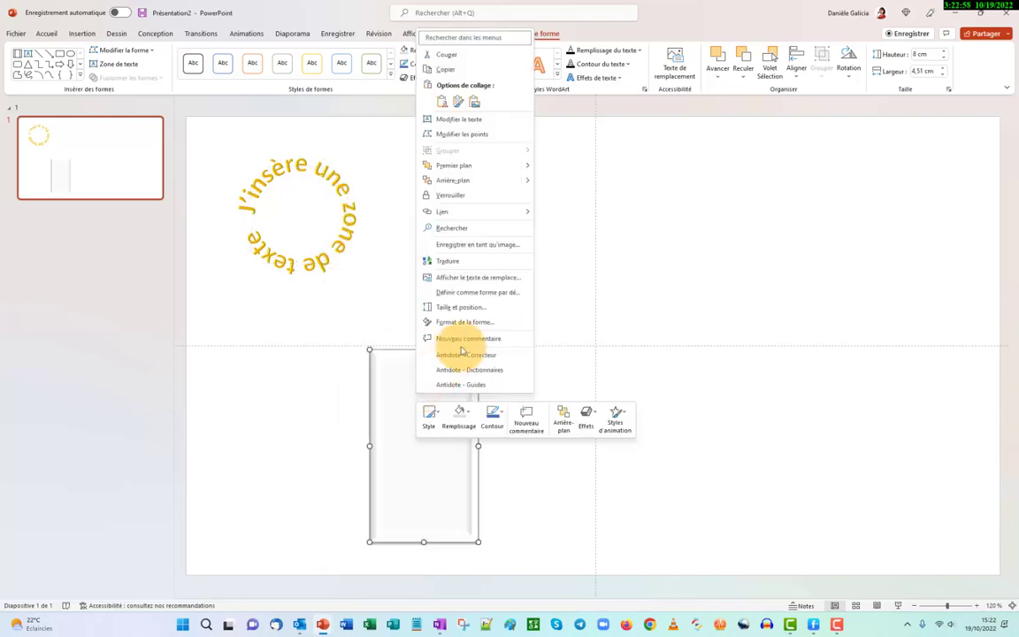
click(619, 189)
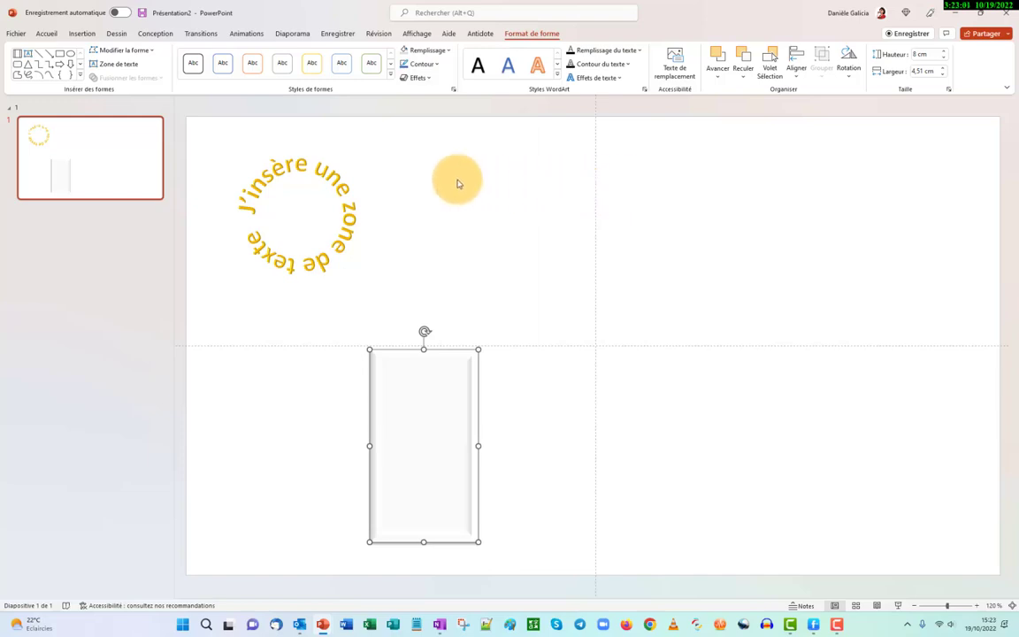
- Show the alt-text pane and drag the rectangle up over the circular text
click(674, 62)
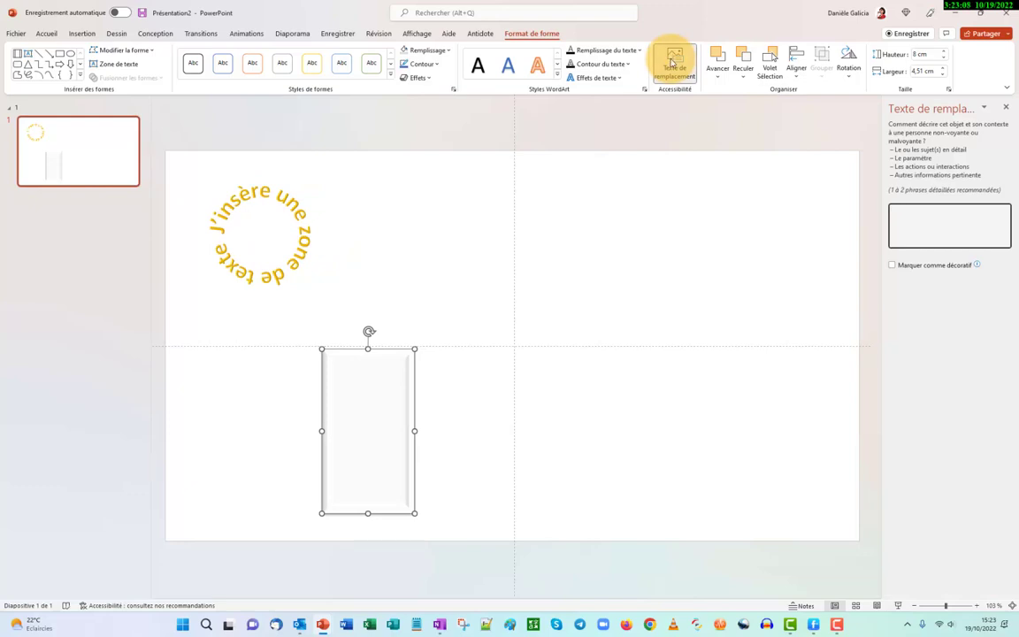
drag(352, 394, 288, 225)
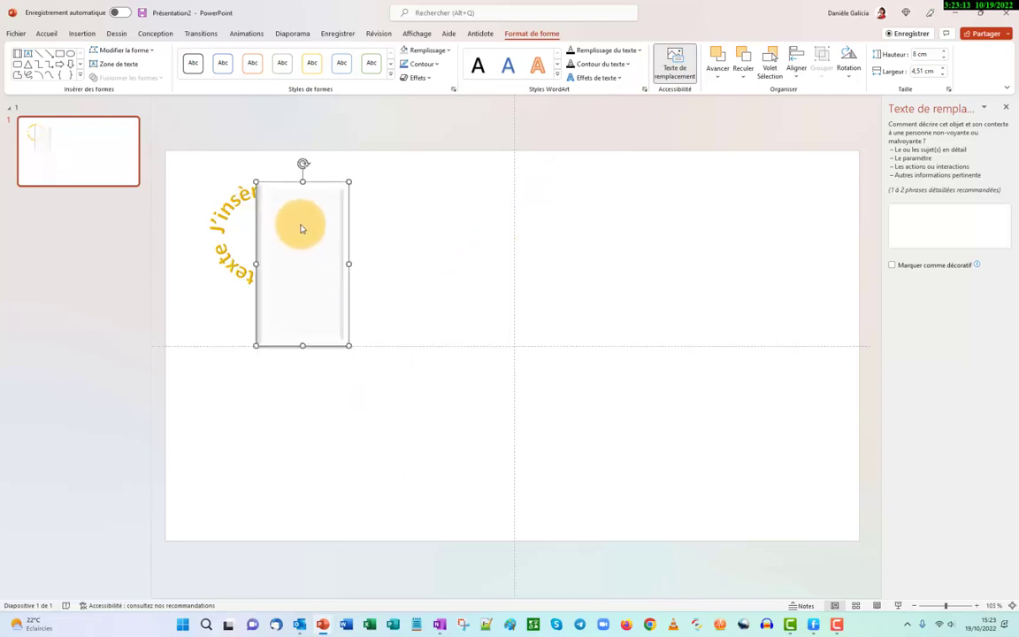
click(717, 76)
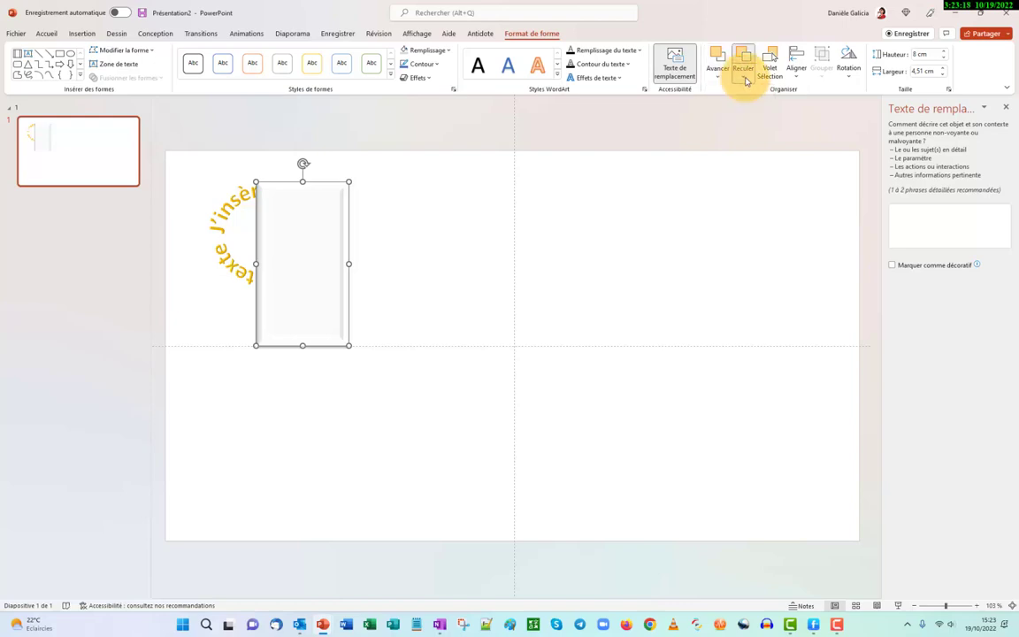
- Send the rectangle to the back so the whole ring of words shows, leaving alignment unchanged
click(742, 77)
click(756, 92)
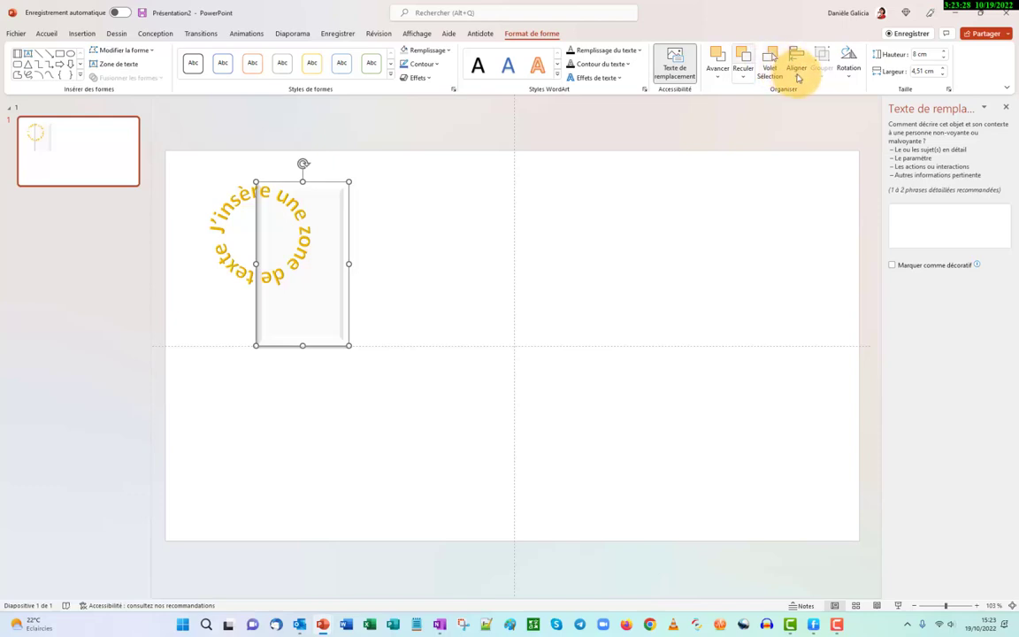
click(797, 78)
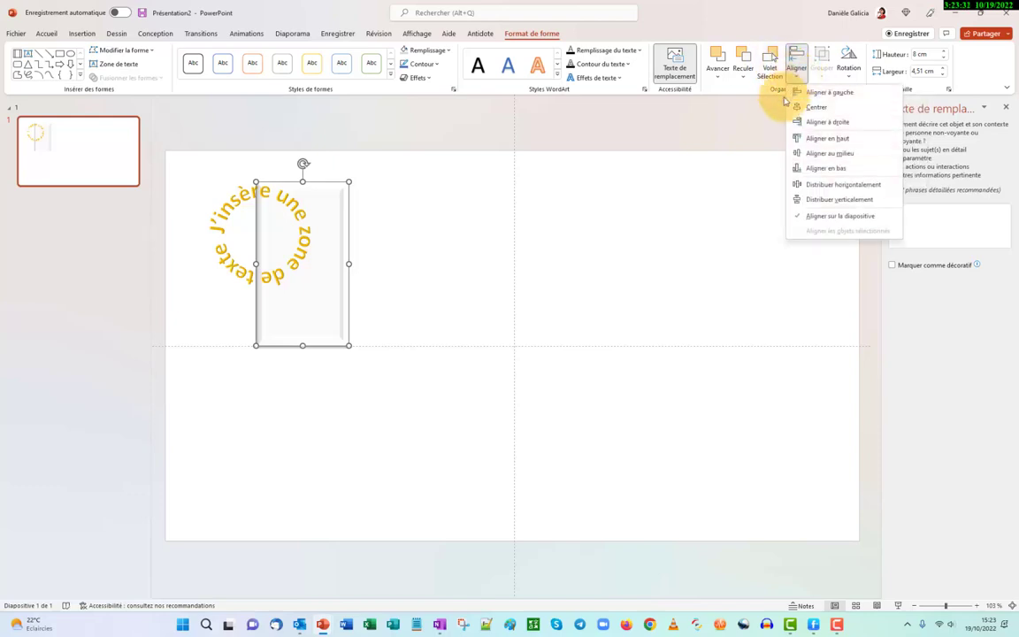
click(708, 231)
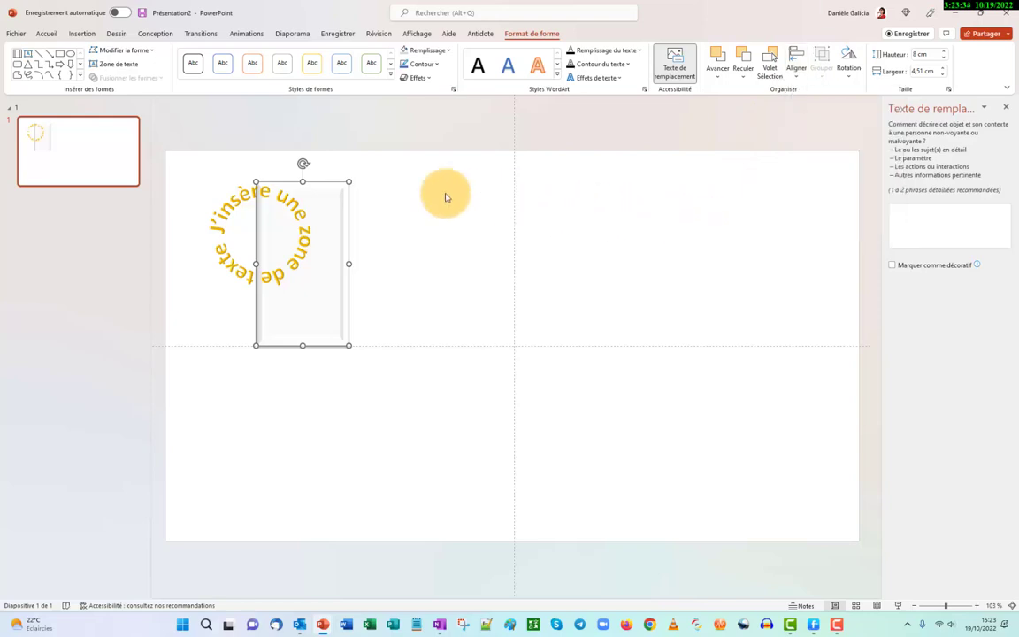
- Group then ungroup the circular text and rectangle, and move the rectangle to the slide centre
drag(180, 167, 381, 403)
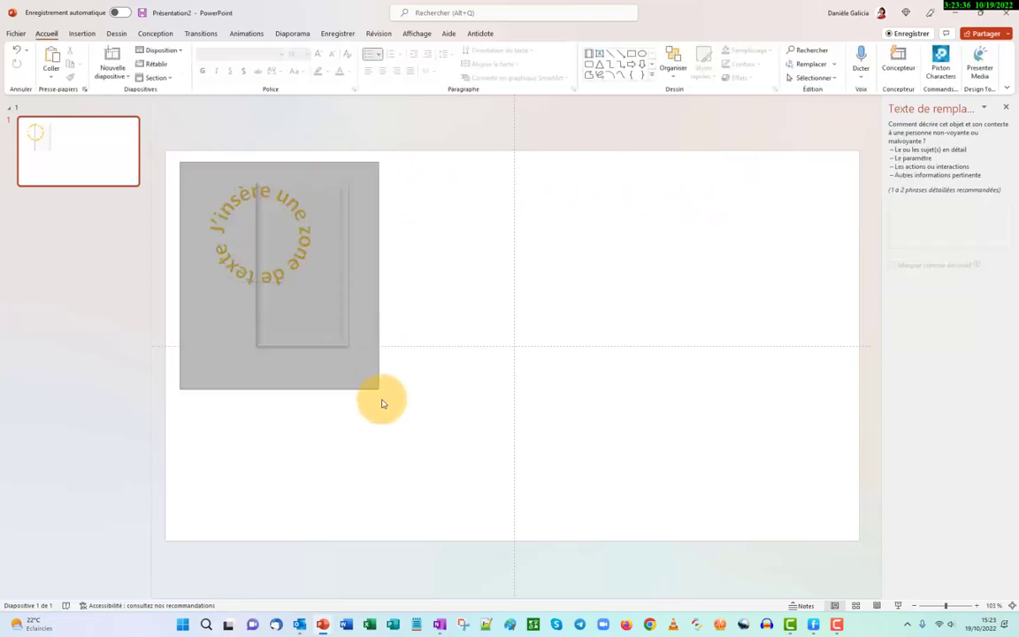
click(531, 33)
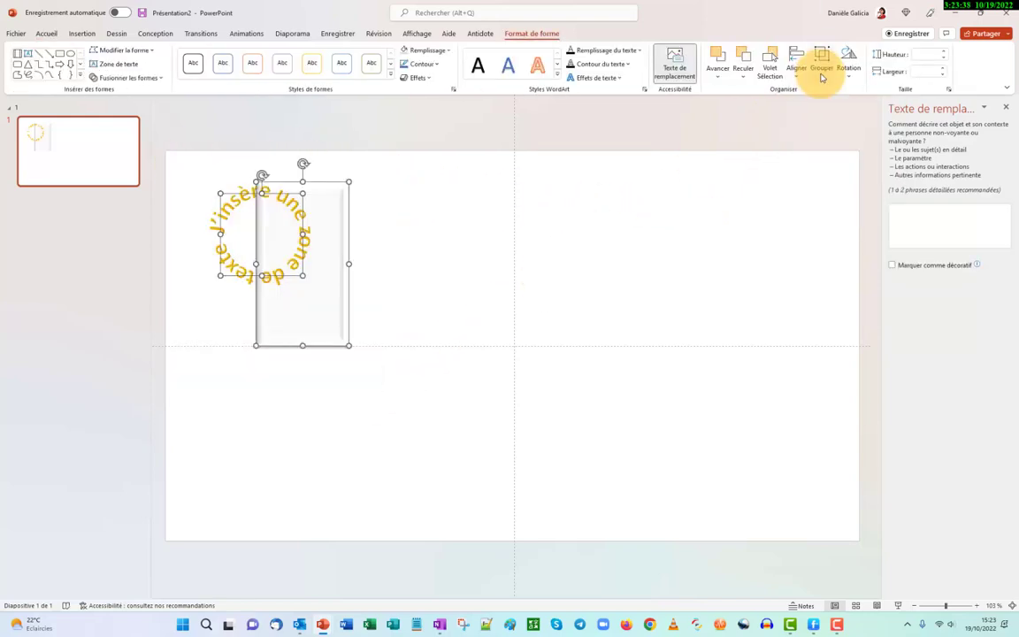
click(822, 78)
click(836, 92)
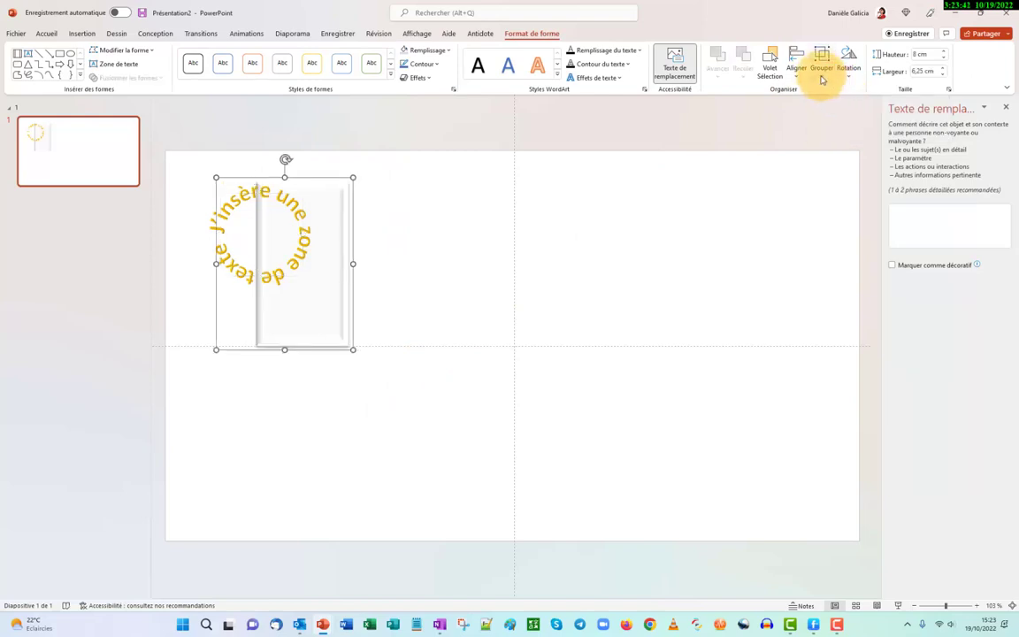
click(822, 78)
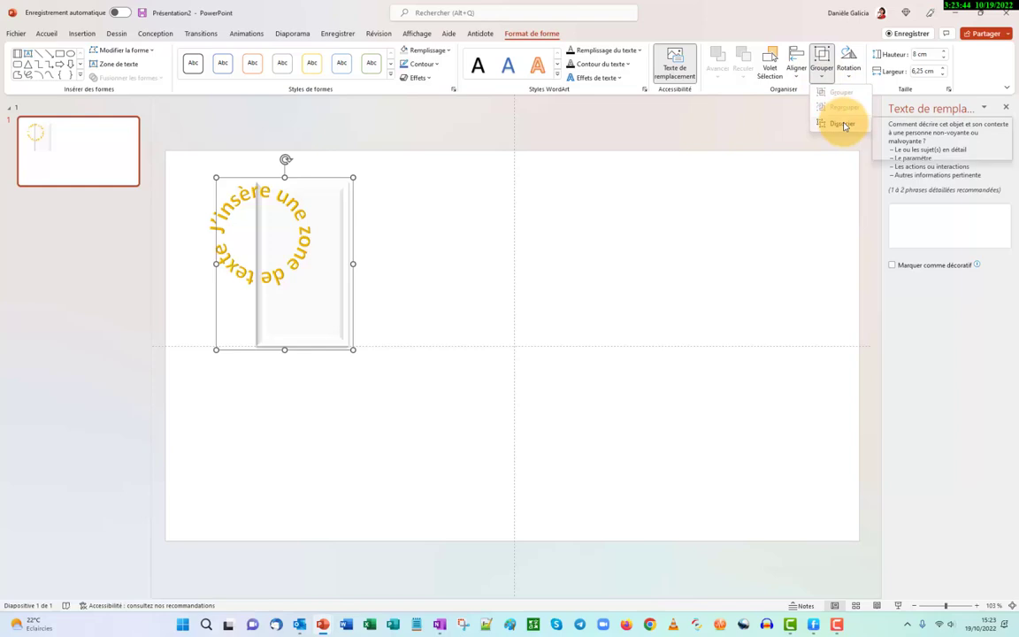
click(843, 125)
click(405, 318)
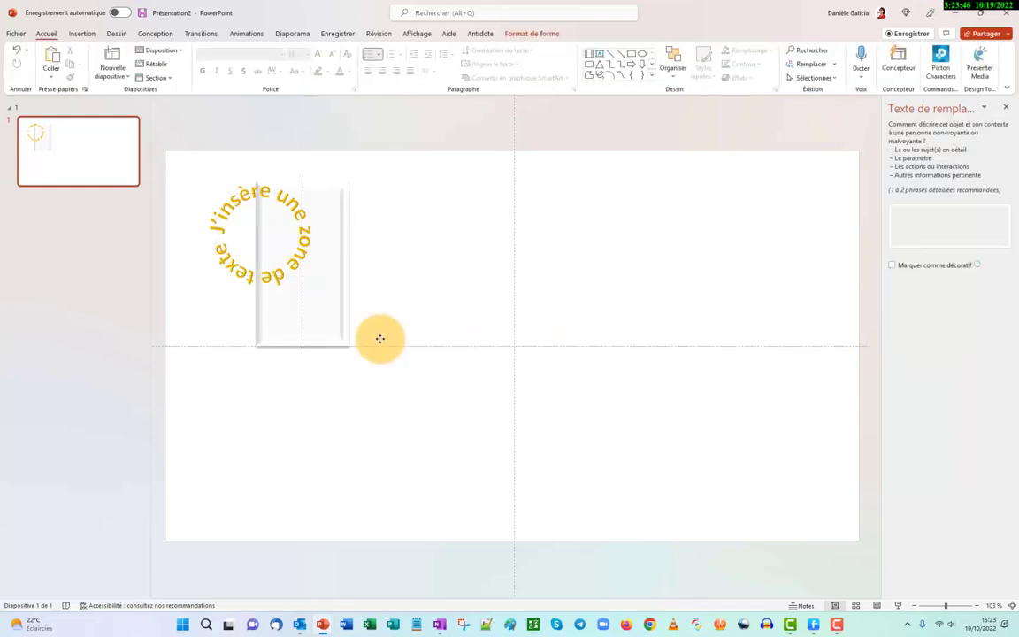
drag(327, 300, 537, 410)
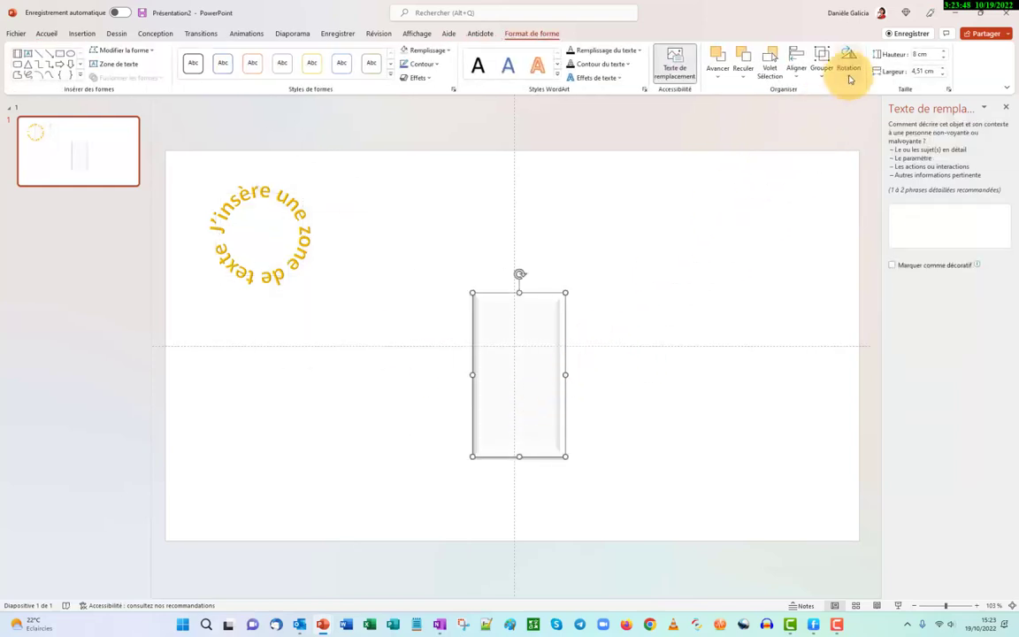
- Rotate the rectangle 90° so it lies horizontally
click(849, 79)
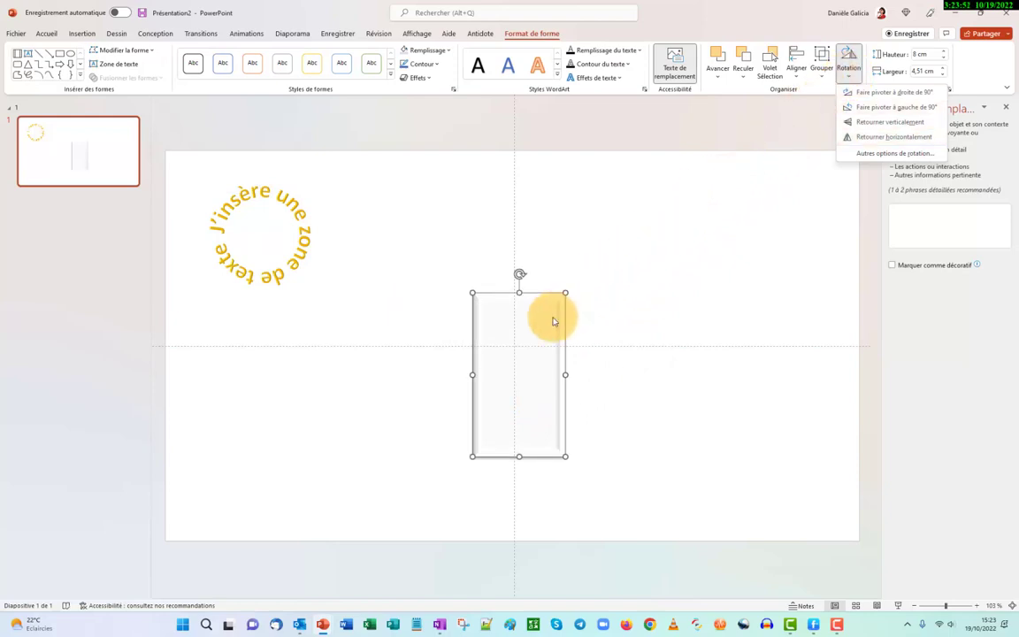
click(881, 107)
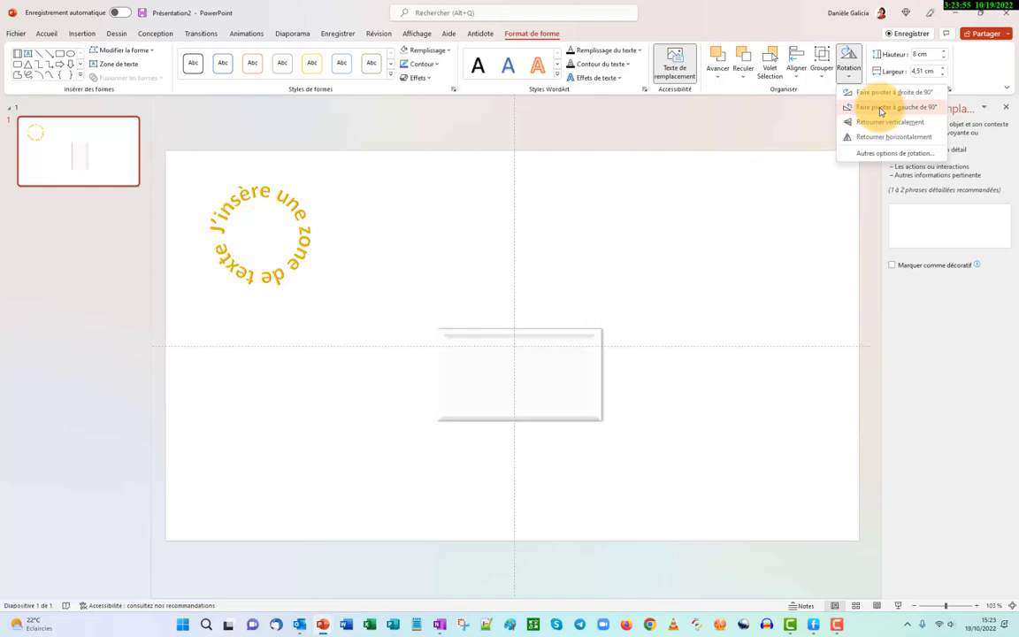
click(634, 357)
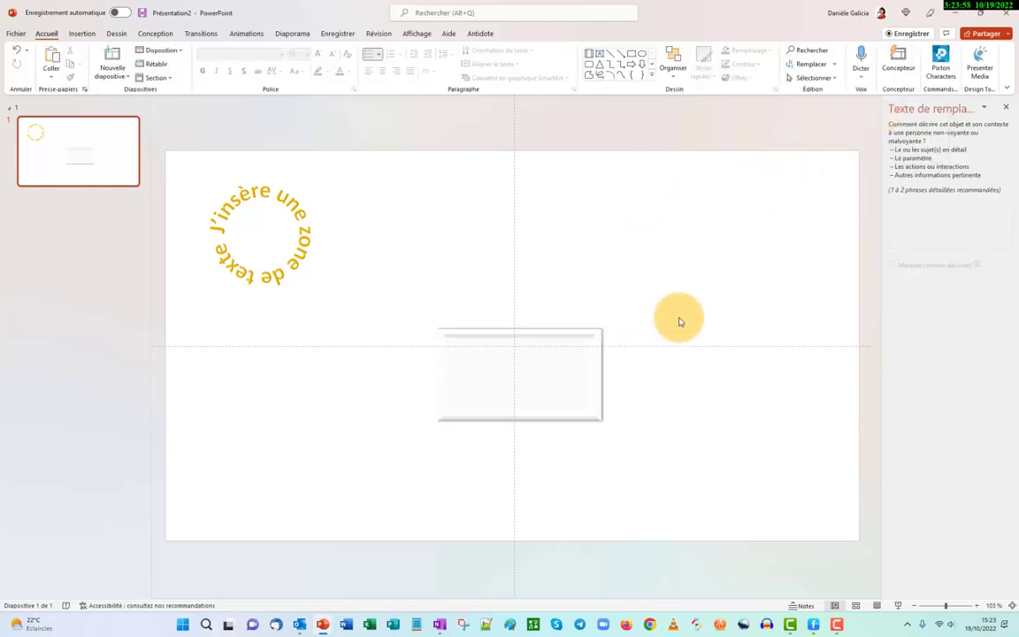
- Review the rectangle's size, rotation and position settings, then switch to the slide background options
click(584, 341)
click(848, 60)
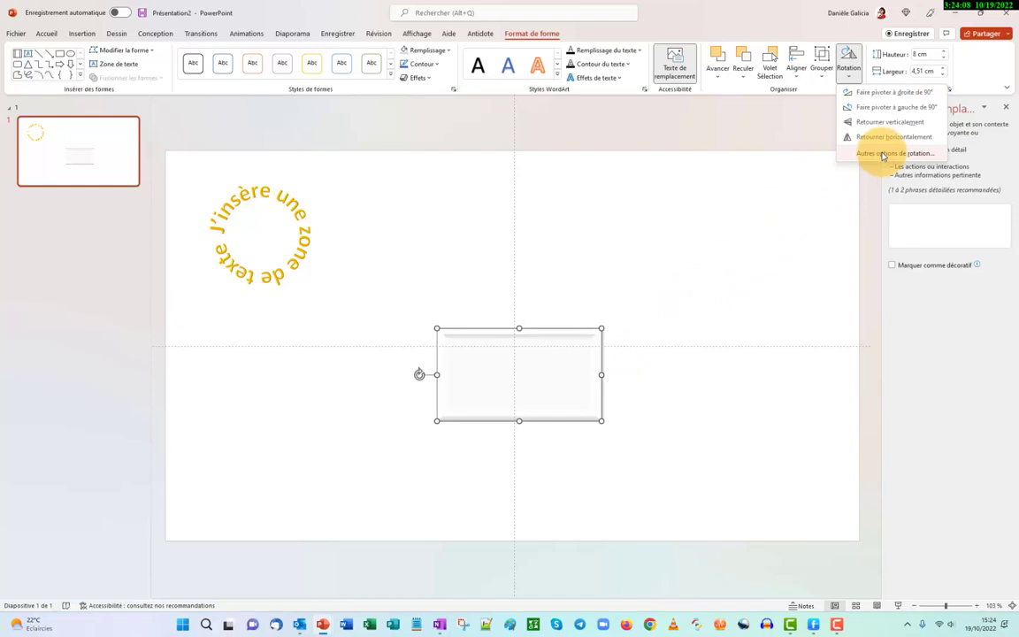
click(882, 155)
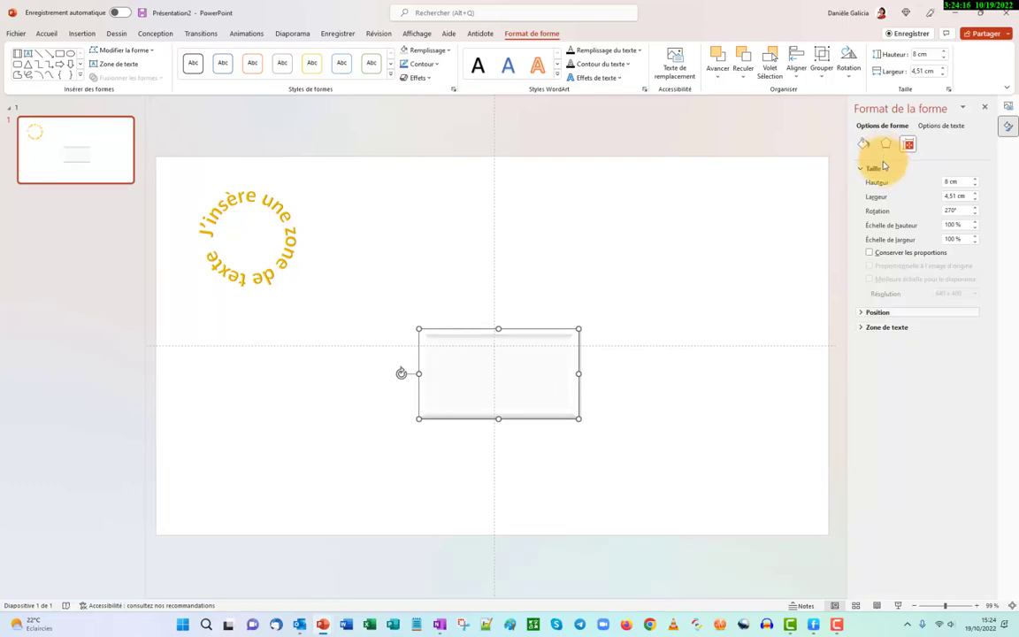
click(862, 312)
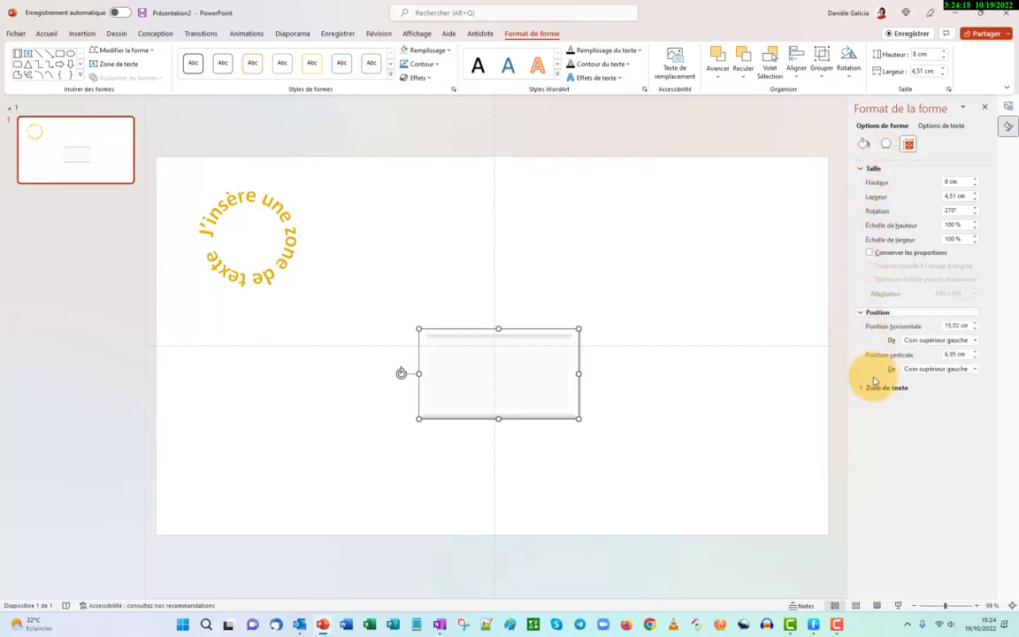
click(682, 161)
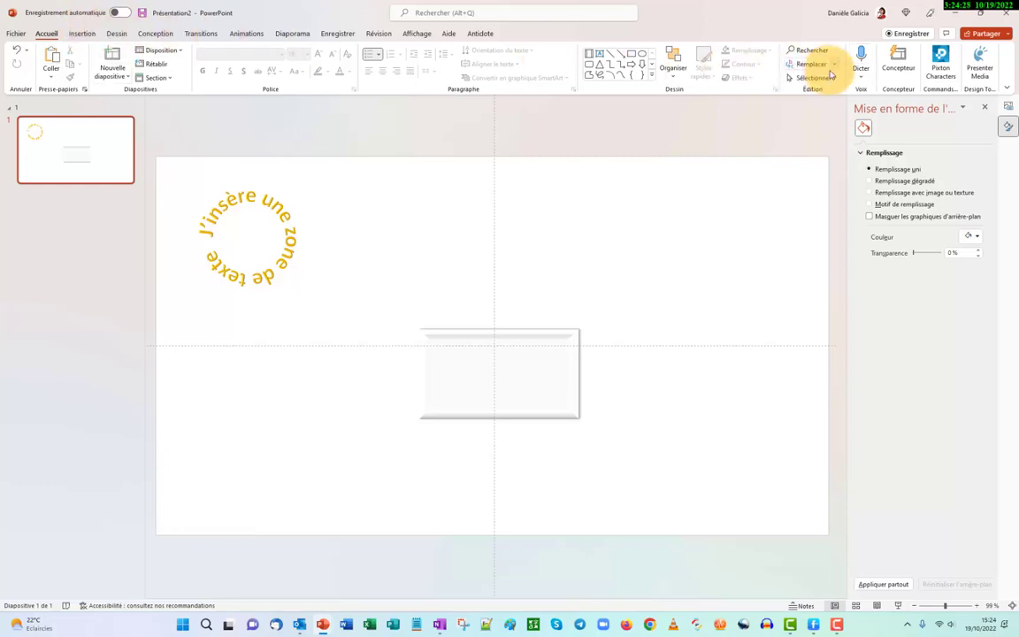
- Look through the Organiser alignment choices without changing anything, then bring up the Insertion tools
click(676, 81)
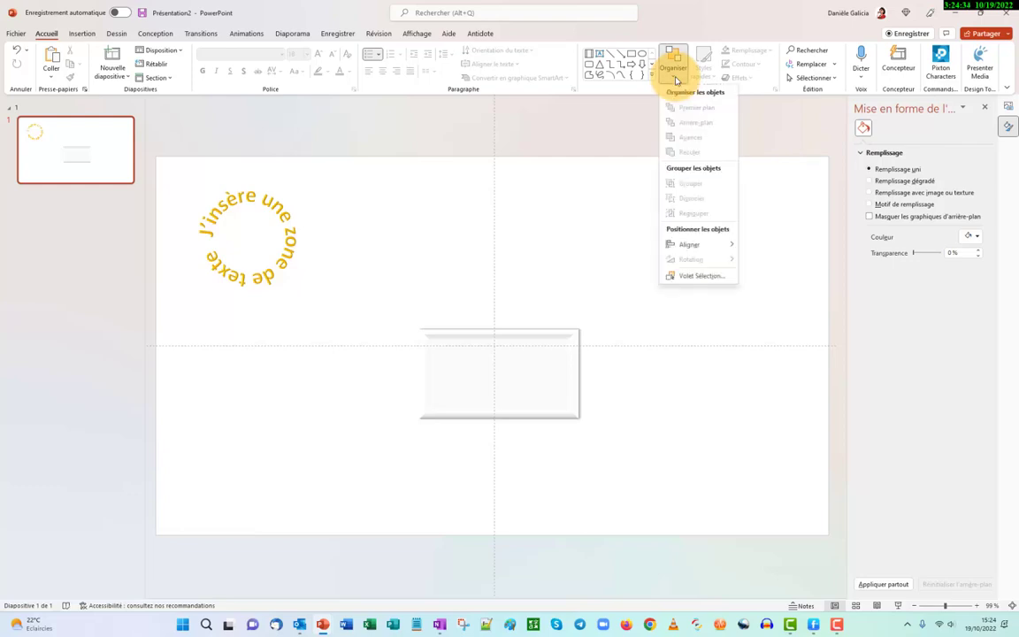
key(Down)
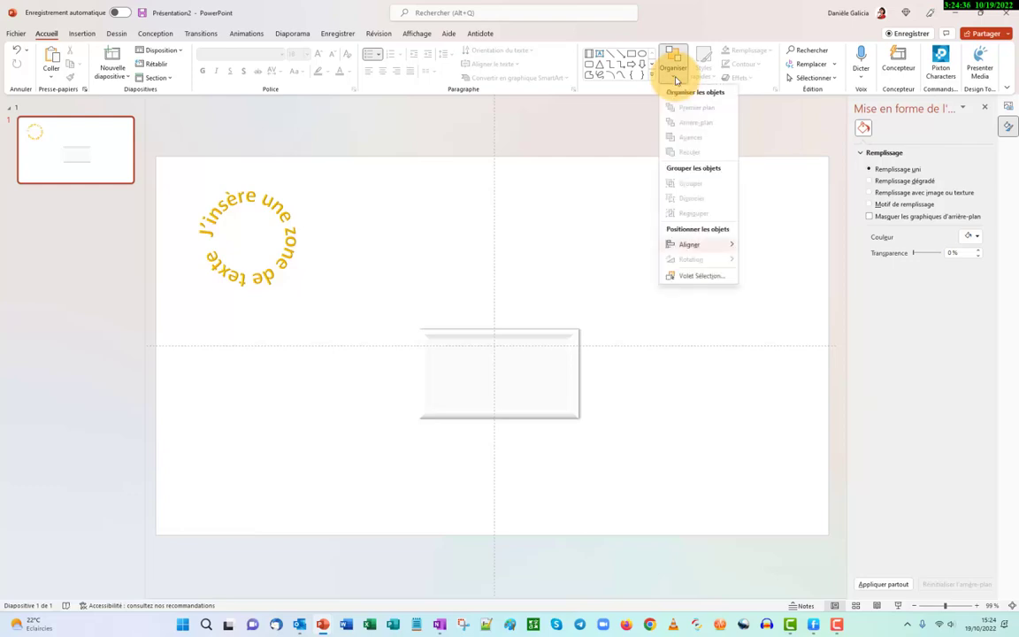
key(Right)
key(Left)
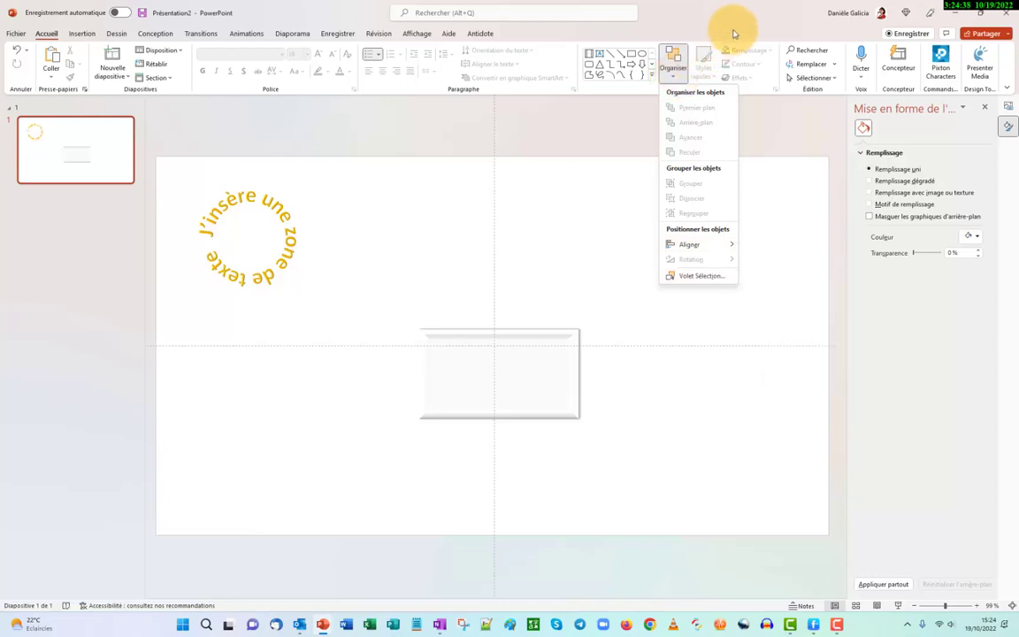
key(Escape)
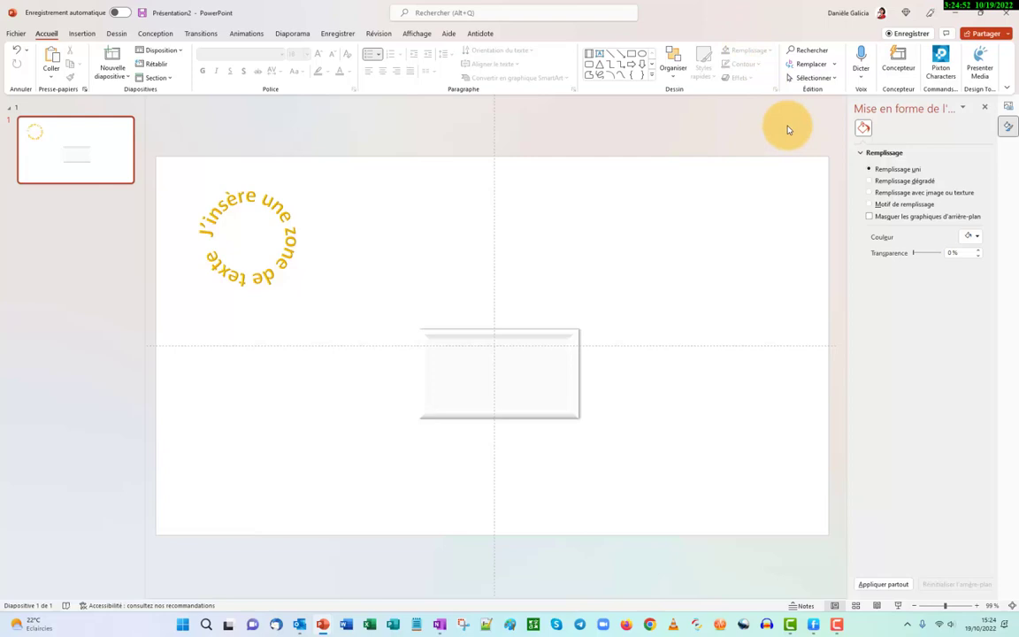
click(81, 35)
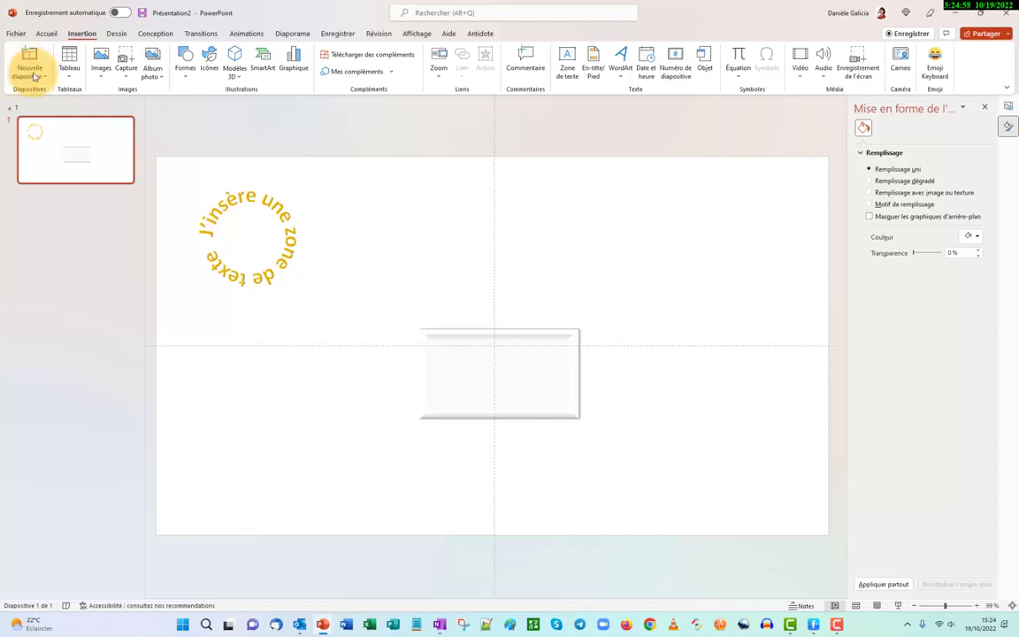
- Insert a 4x3 table and narrow it from both sides to uncover the curved text
click(69, 73)
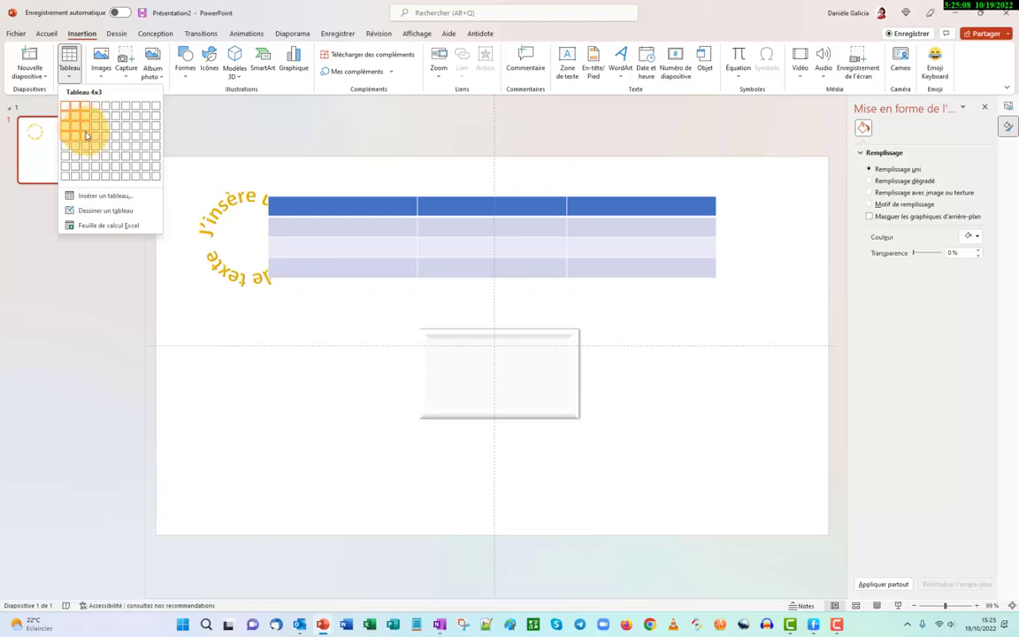
click(86, 134)
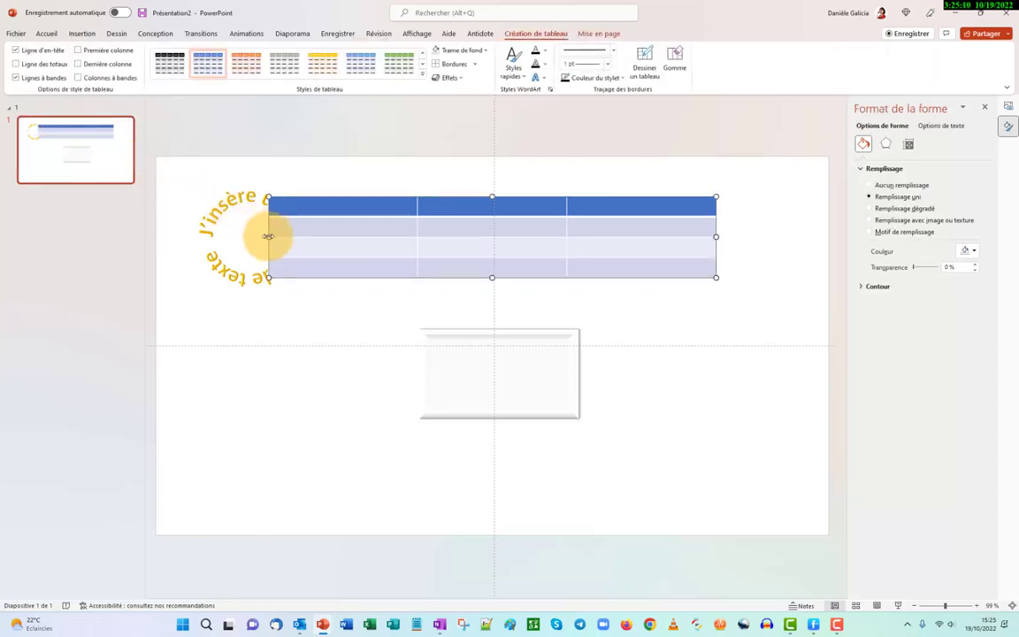
drag(268, 236, 351, 237)
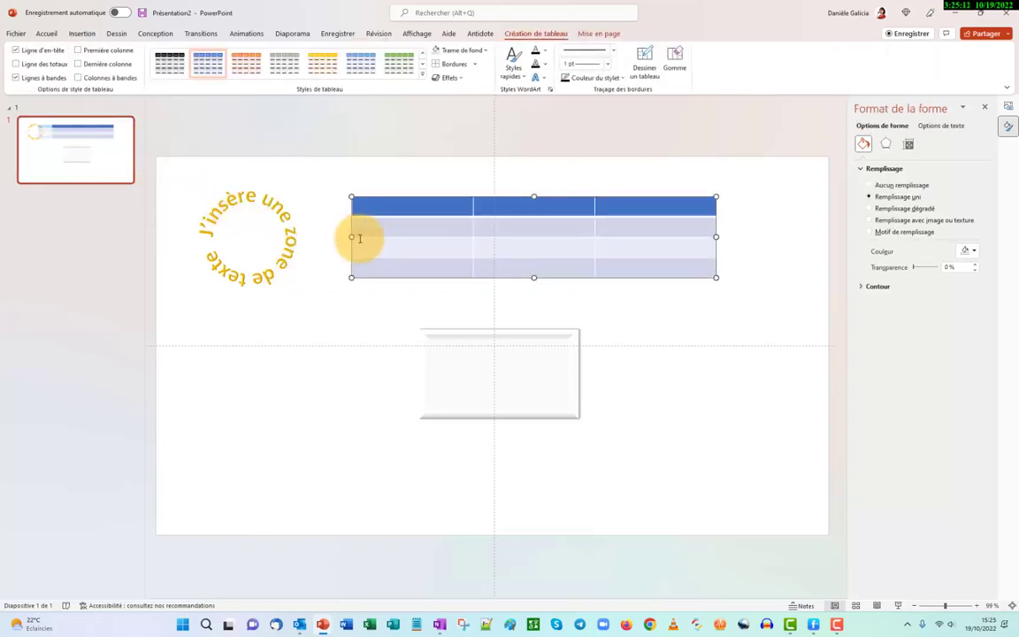
drag(712, 235, 680, 248)
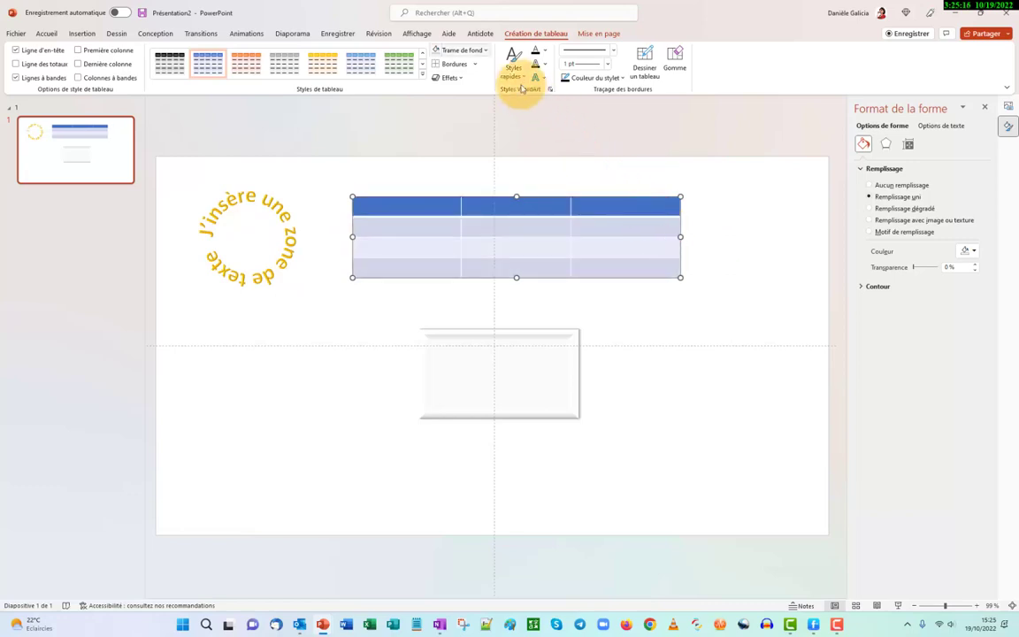
- Give the table dark orange shading, an outside border and a perspective shadow
click(460, 51)
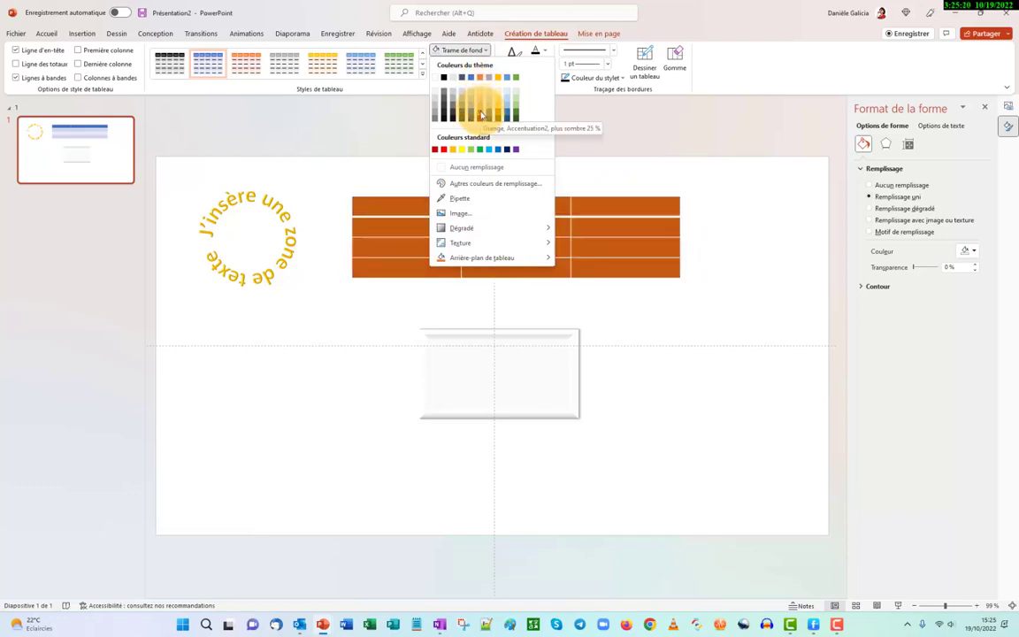
click(480, 114)
click(468, 65)
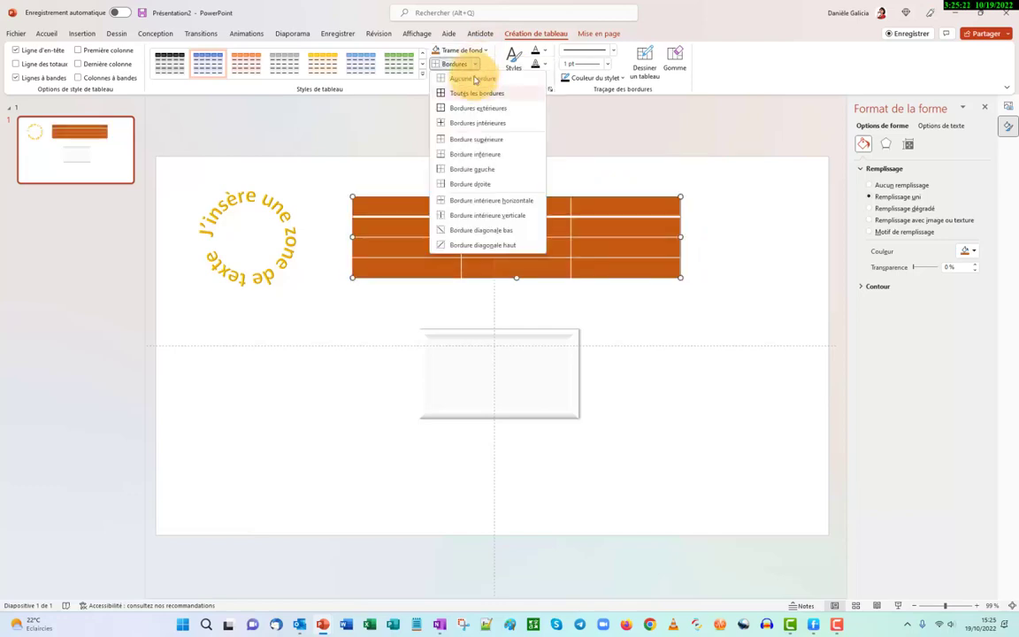
click(464, 111)
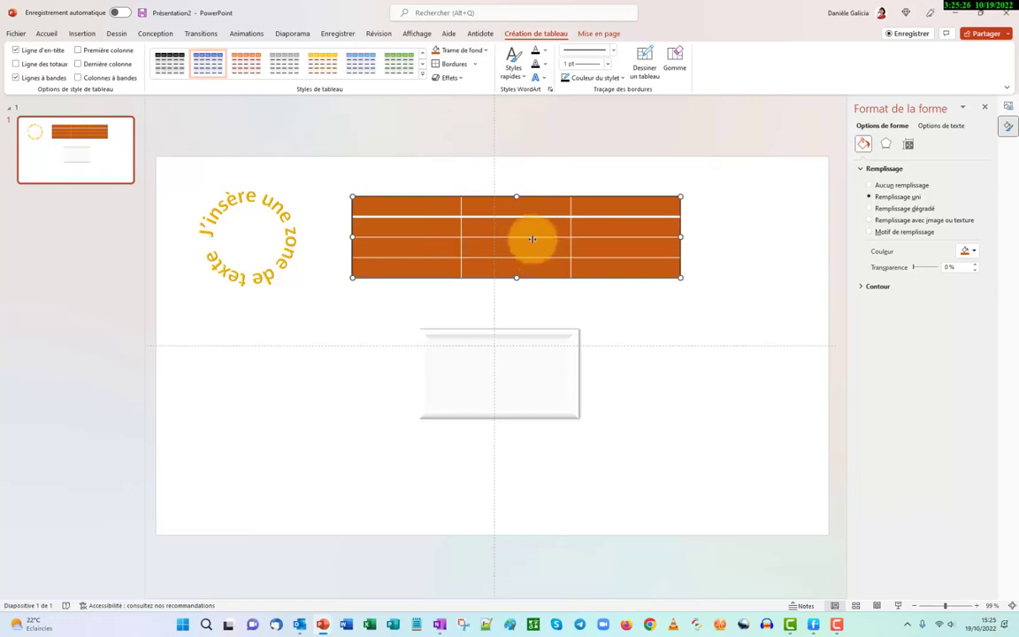
click(459, 79)
mouse_move(468, 126)
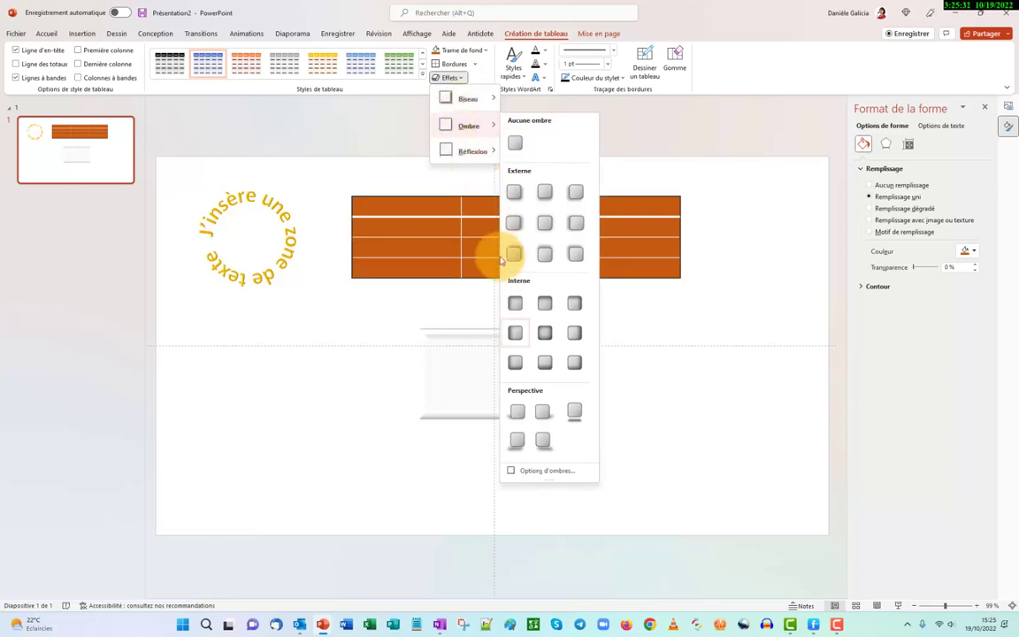
click(543, 410)
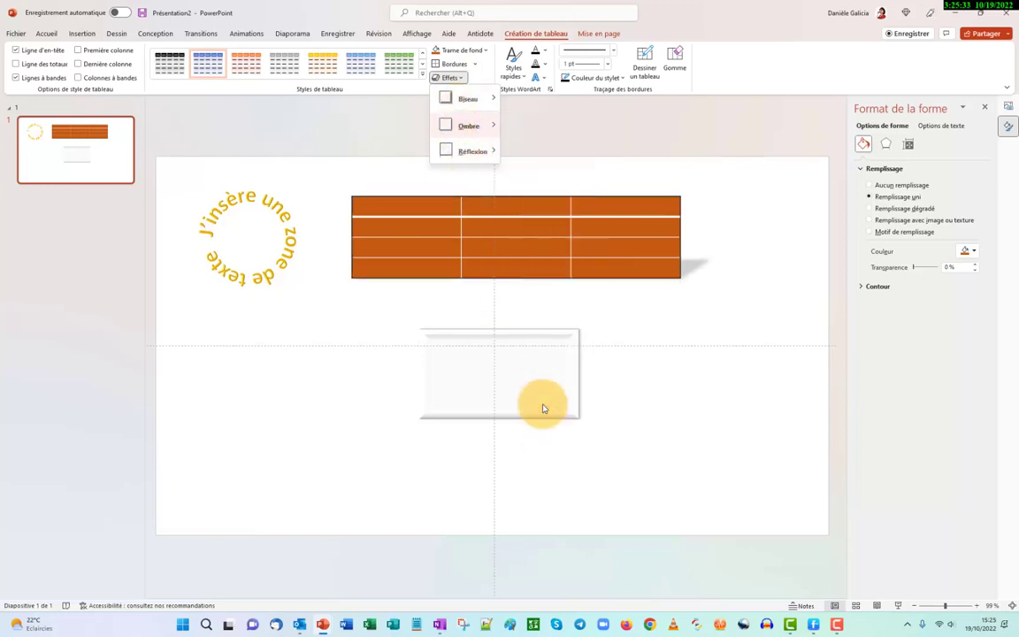
click(363, 320)
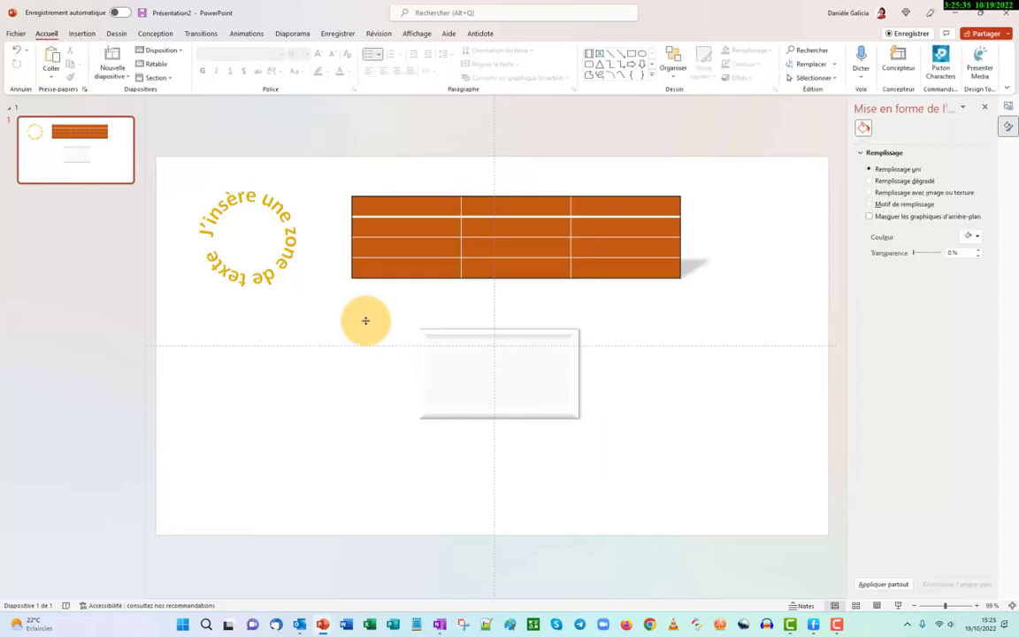
- Add a blank slide 2 after slide 1 and open the stock images library for it
click(77, 32)
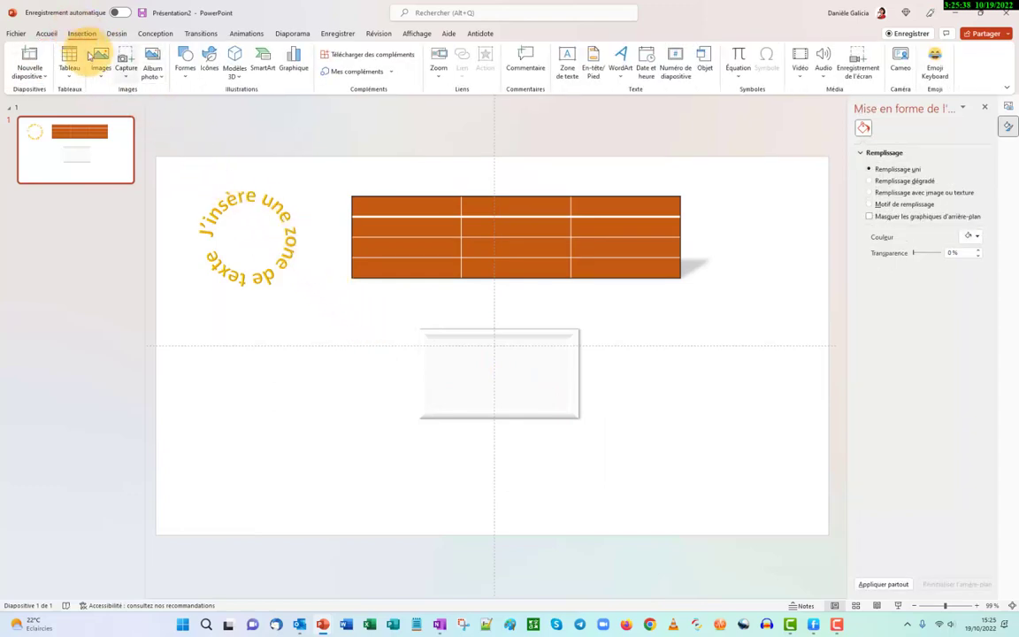
click(100, 78)
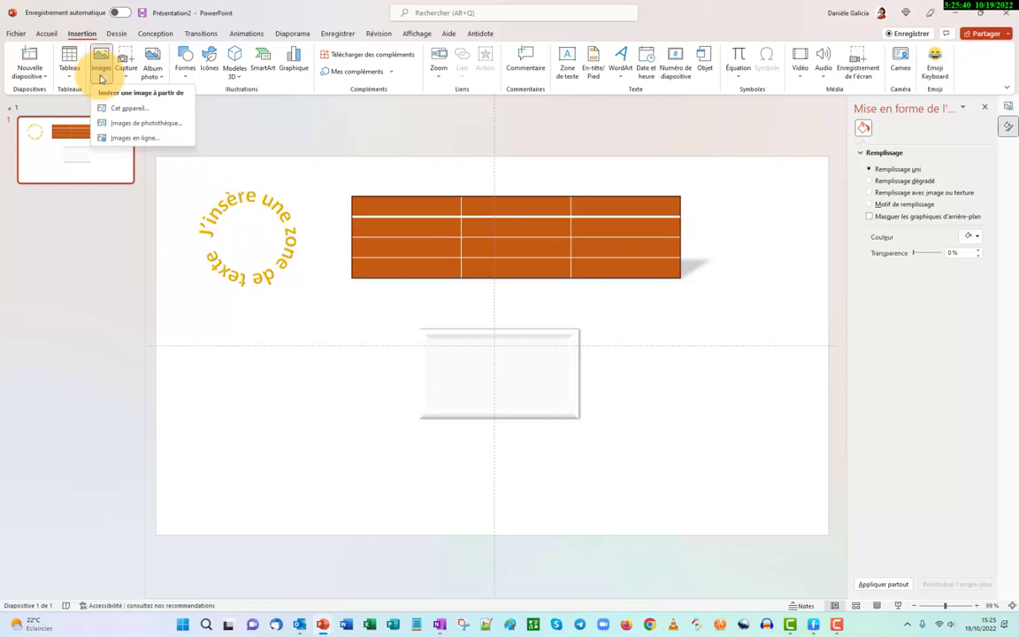
right_click(98, 180)
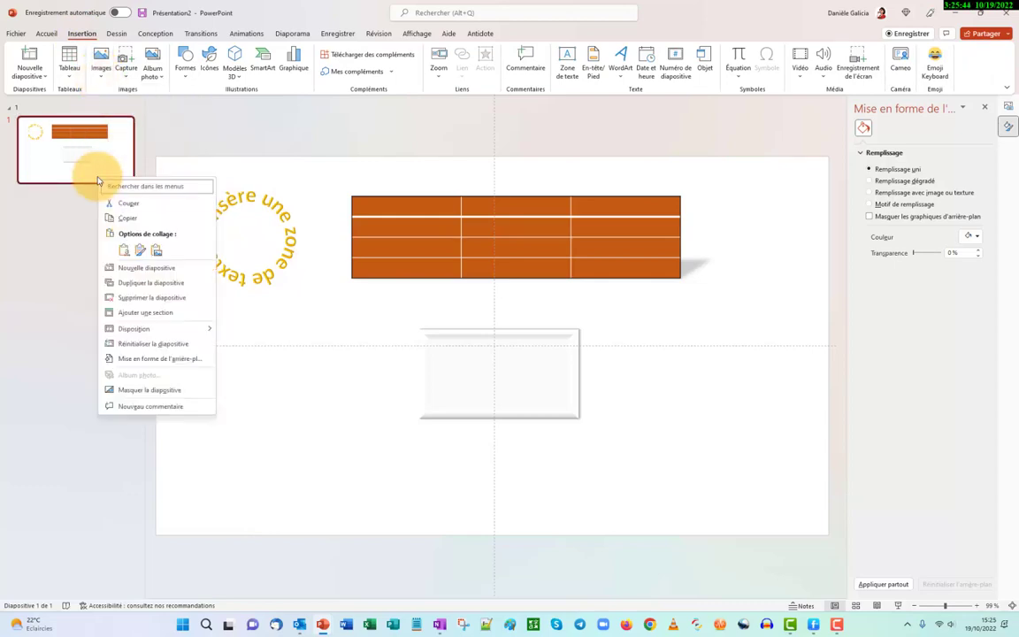
click(132, 267)
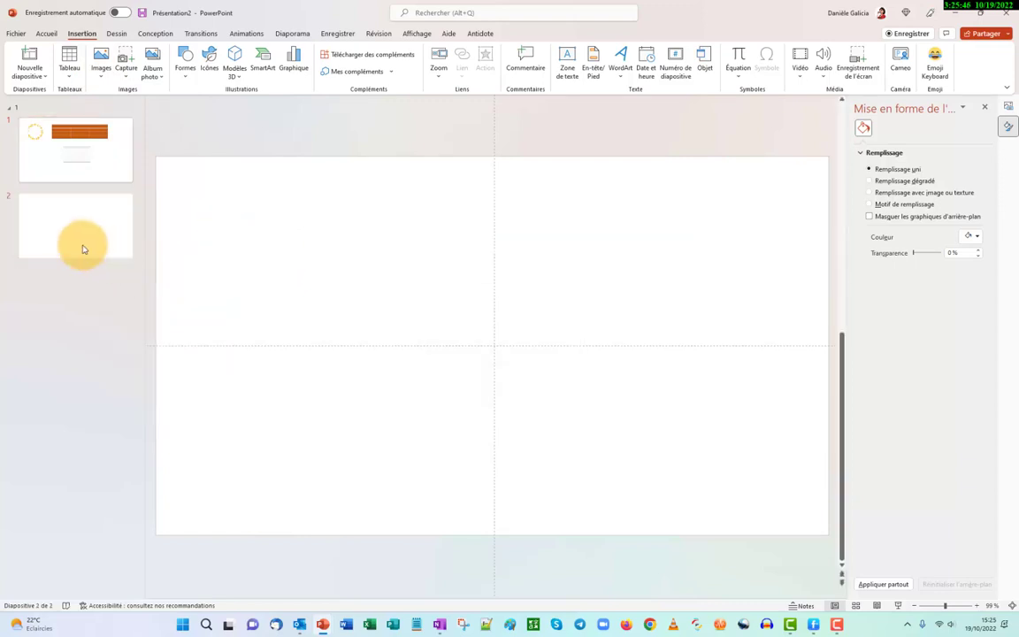
click(82, 248)
click(101, 75)
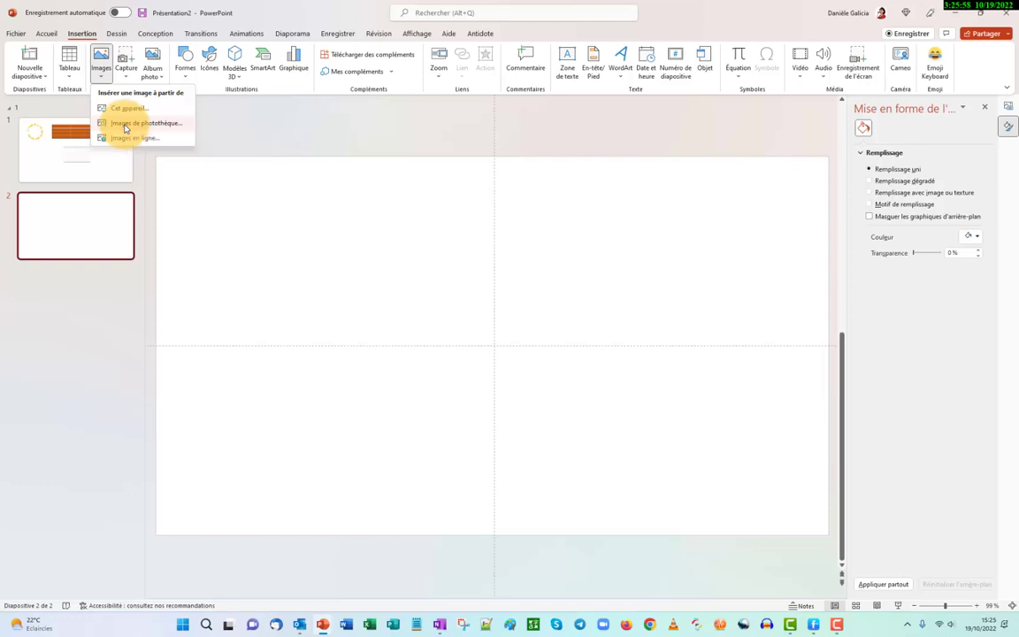
click(125, 129)
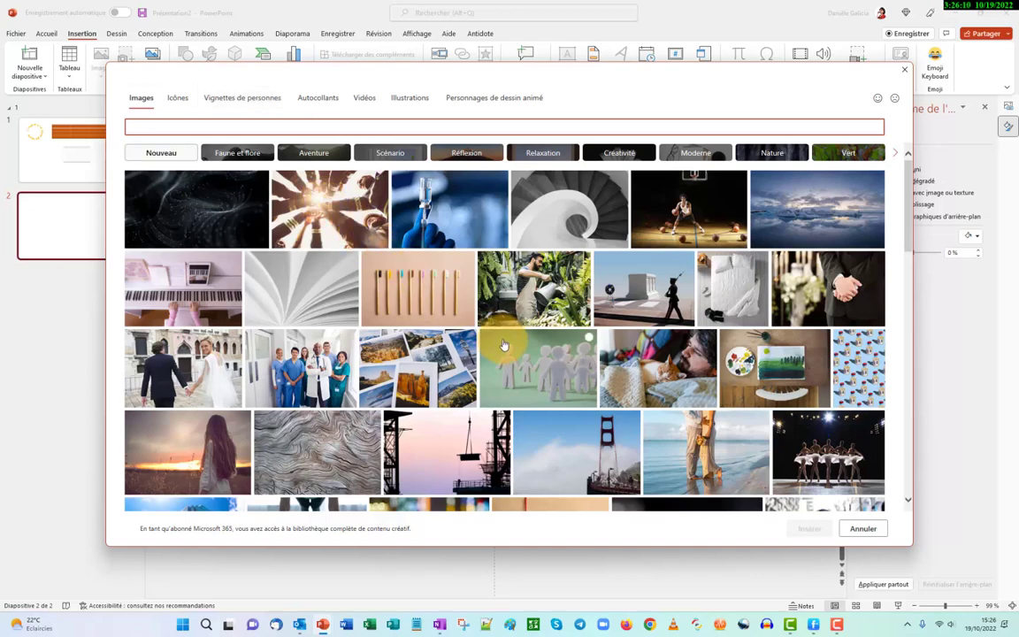
- Browse the Faune et flore and Réflexion stock photo categories
scroll(502, 344, down, 2)
scroll(502, 344, down, 5)
scroll(503, 344, down, 10)
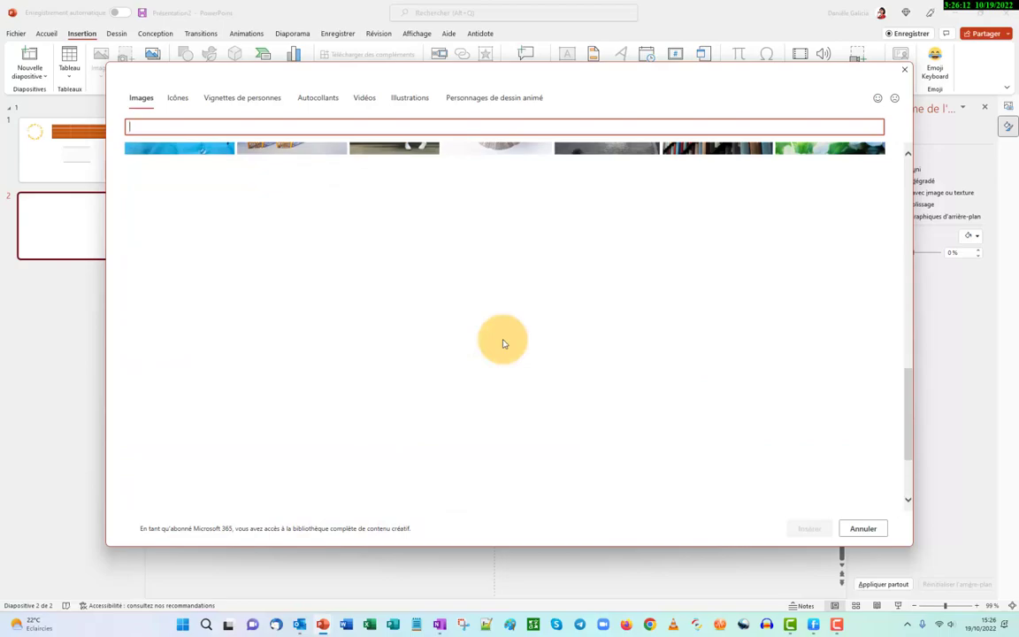
scroll(502, 343, down, 1)
scroll(502, 344, down, 3)
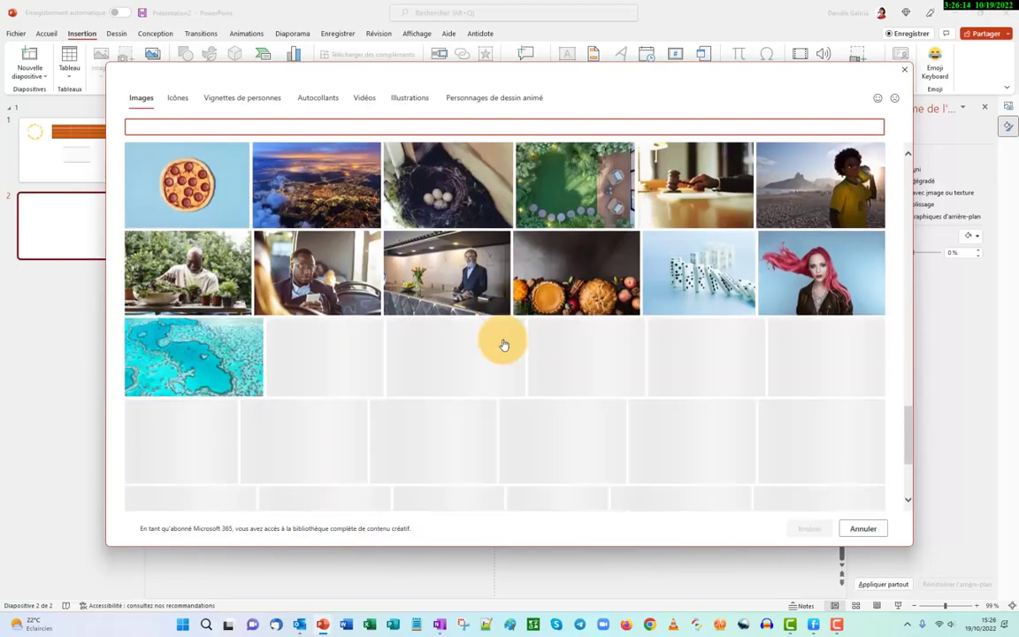
scroll(502, 344, up, 10)
scroll(502, 344, up, 10)
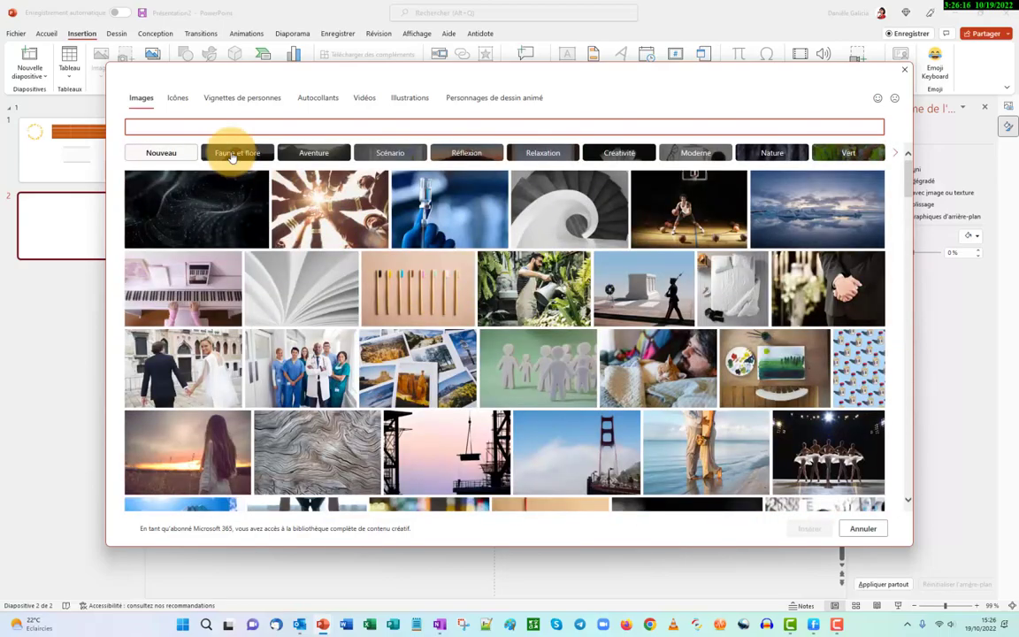
click(232, 154)
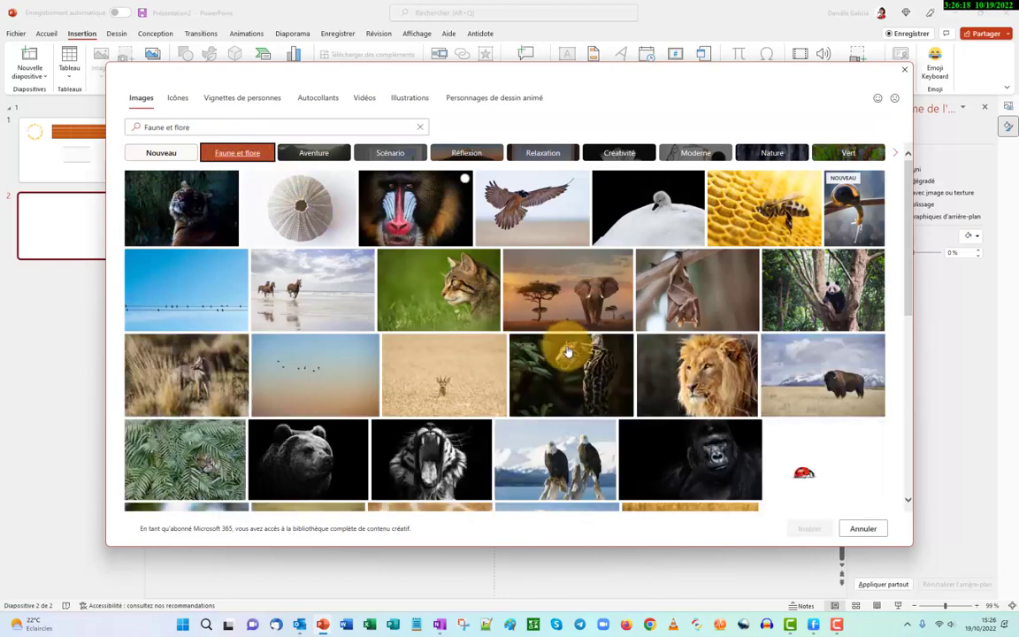
scroll(568, 351, down, 1)
scroll(568, 352, down, 3)
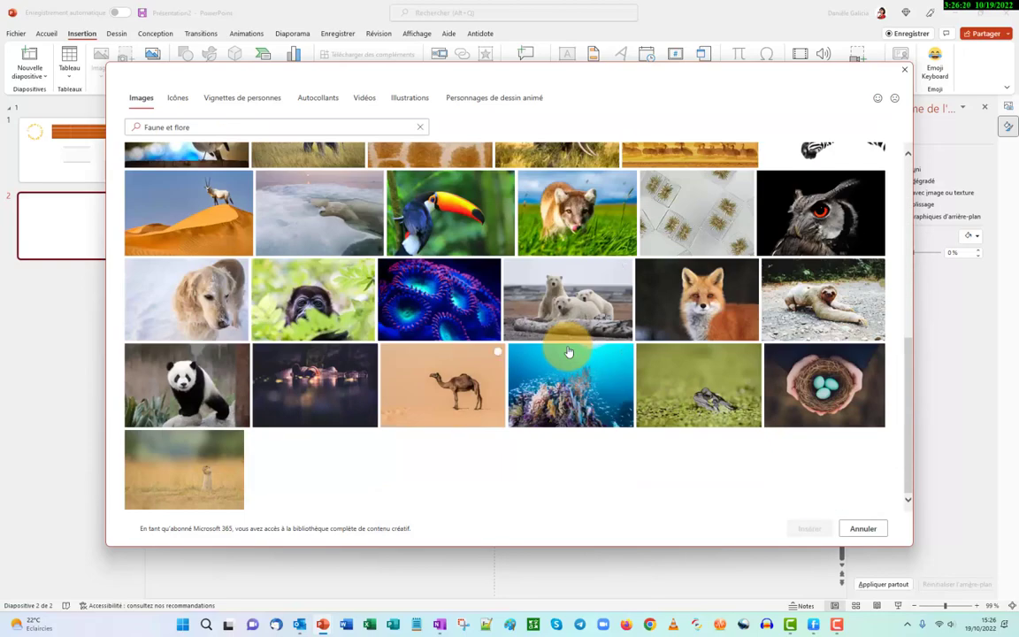
scroll(568, 352, up, 1)
scroll(568, 352, up, 5)
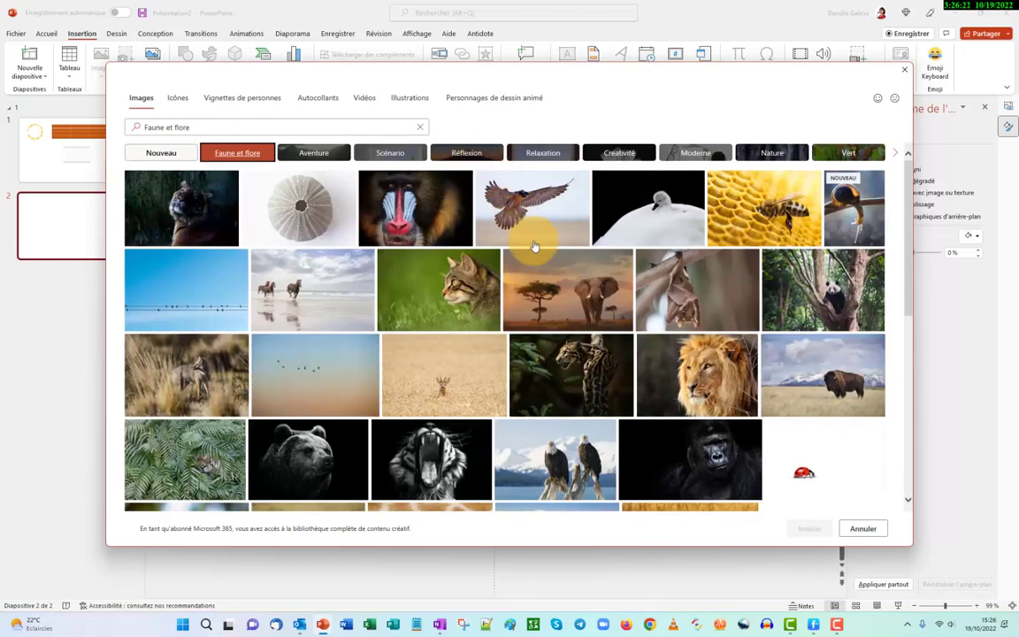
click(466, 152)
scroll(646, 315, down, 1)
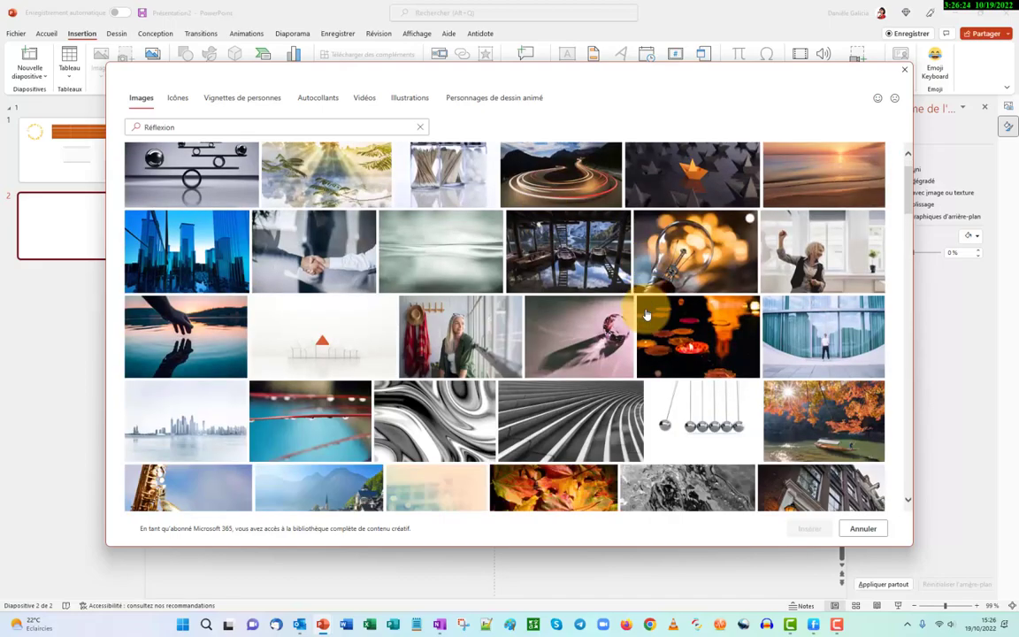
scroll(646, 314, down, 3)
scroll(647, 315, down, 3)
scroll(647, 315, down, 3)
scroll(647, 315, up, 10)
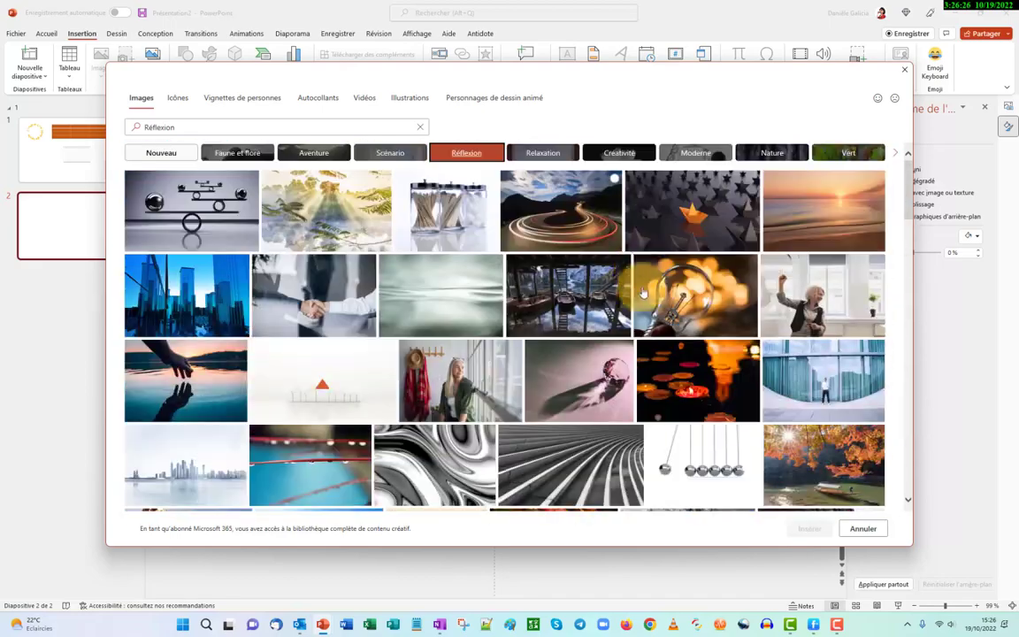
- Browse the Créativité photos, then insert the angry-face icon onto slide 2
click(619, 152)
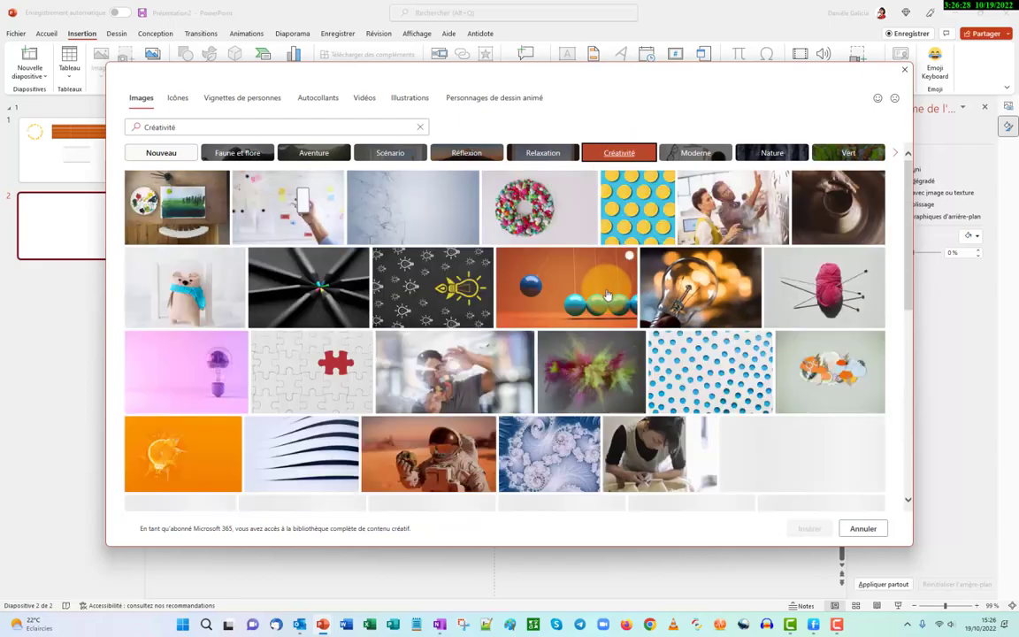
scroll(607, 294, down, 5)
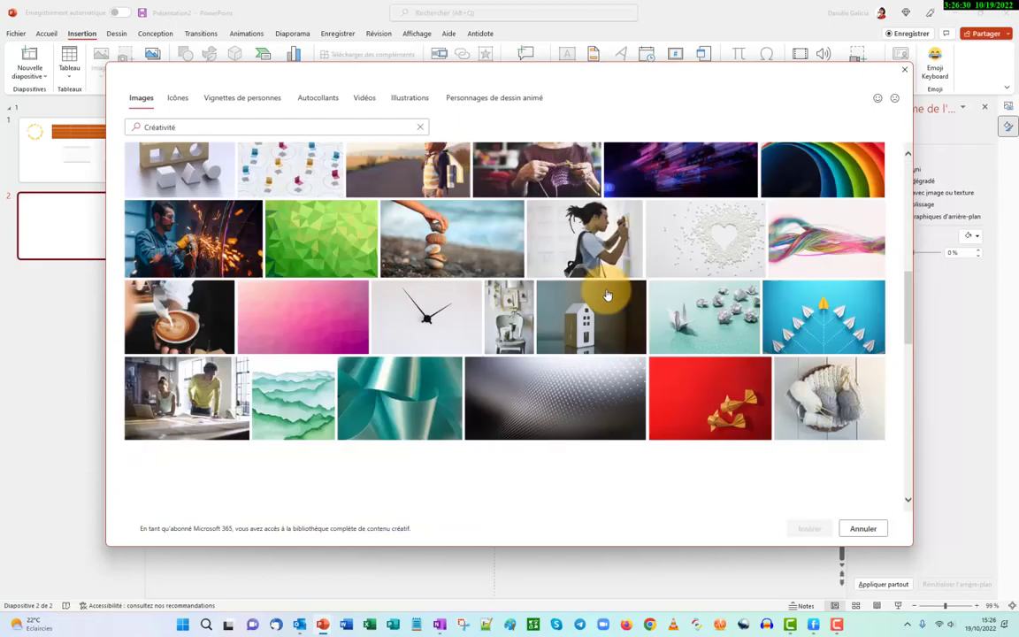
scroll(607, 295, down, 5)
scroll(606, 295, up, 2)
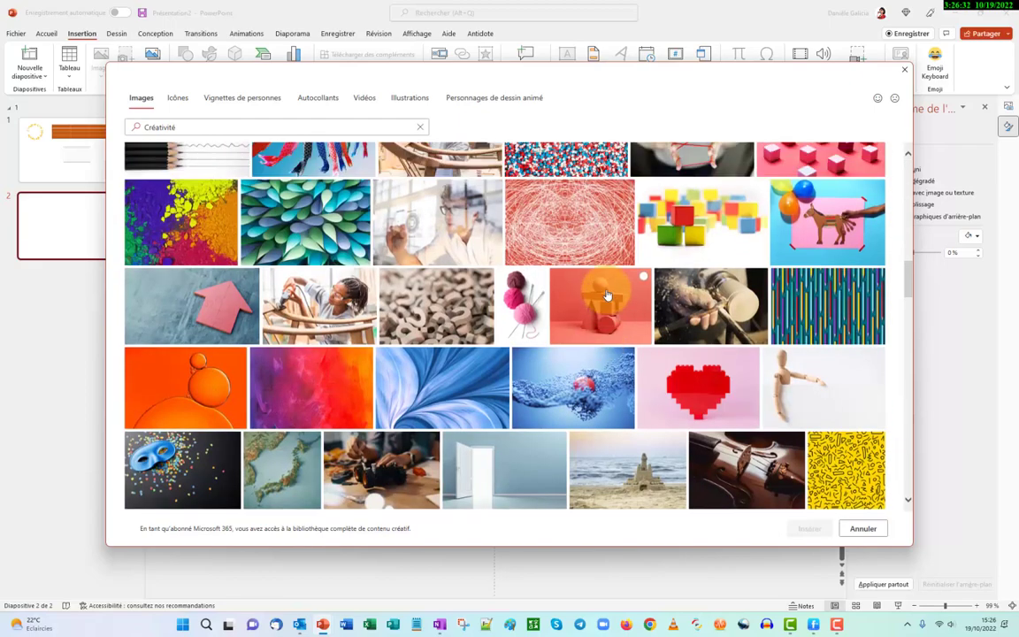
scroll(607, 295, up, 8)
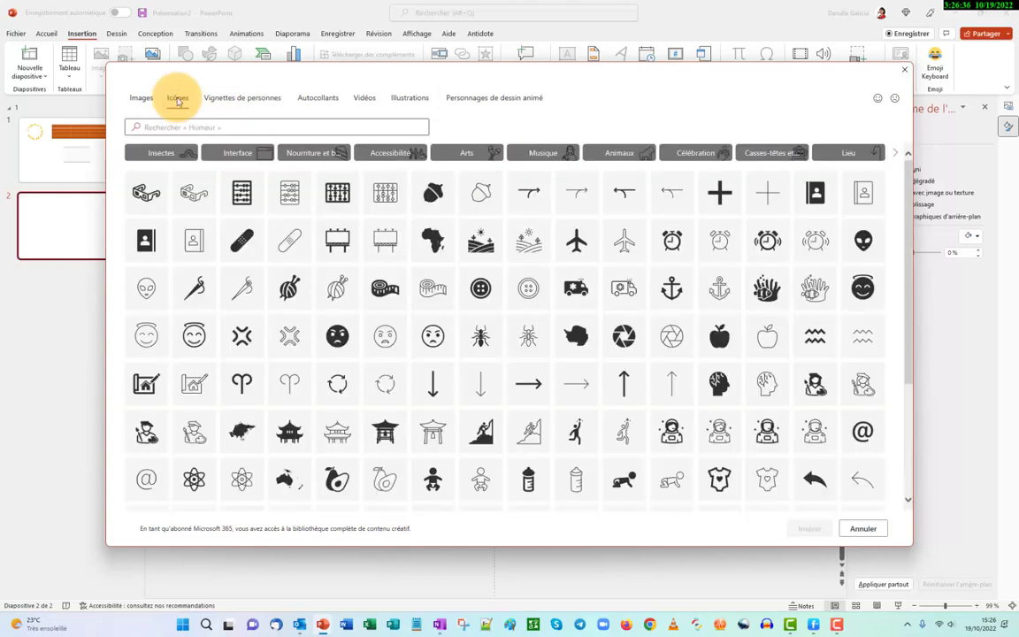
click(339, 338)
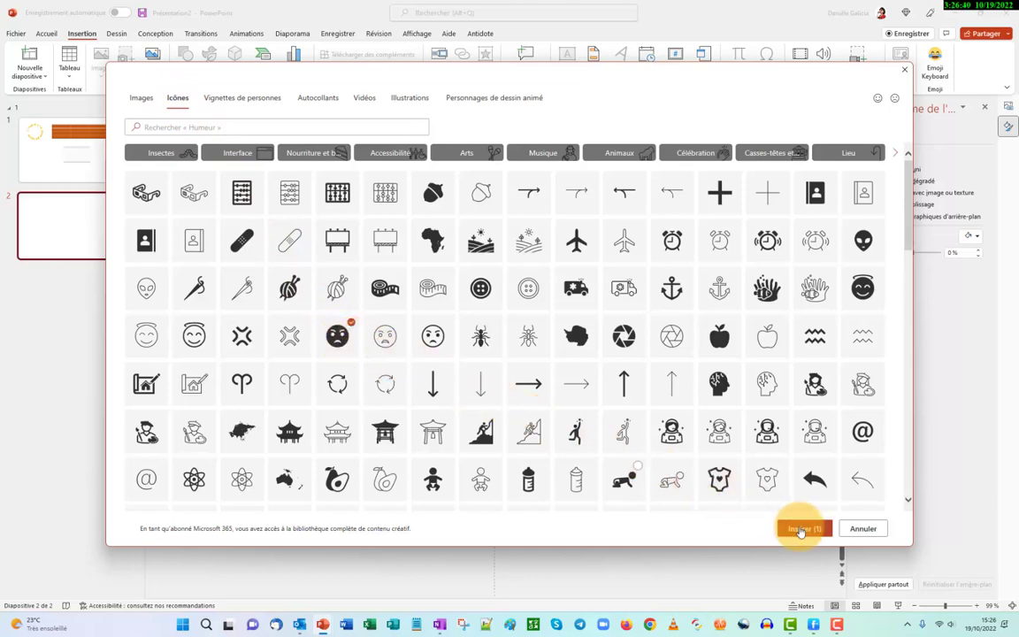
click(801, 528)
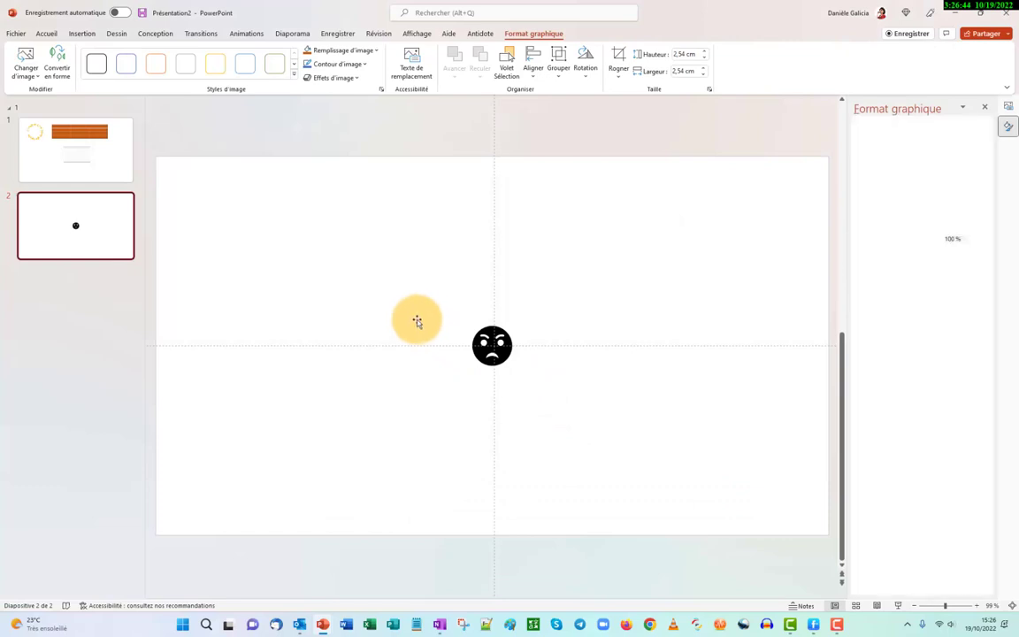
- Move the frowning-face icon to the upper left of slide 2 and fill it blue
mouse_move(469, 328)
mouse_down()
mouse_move(423, 286)
mouse_move(313, 226)
mouse_up()
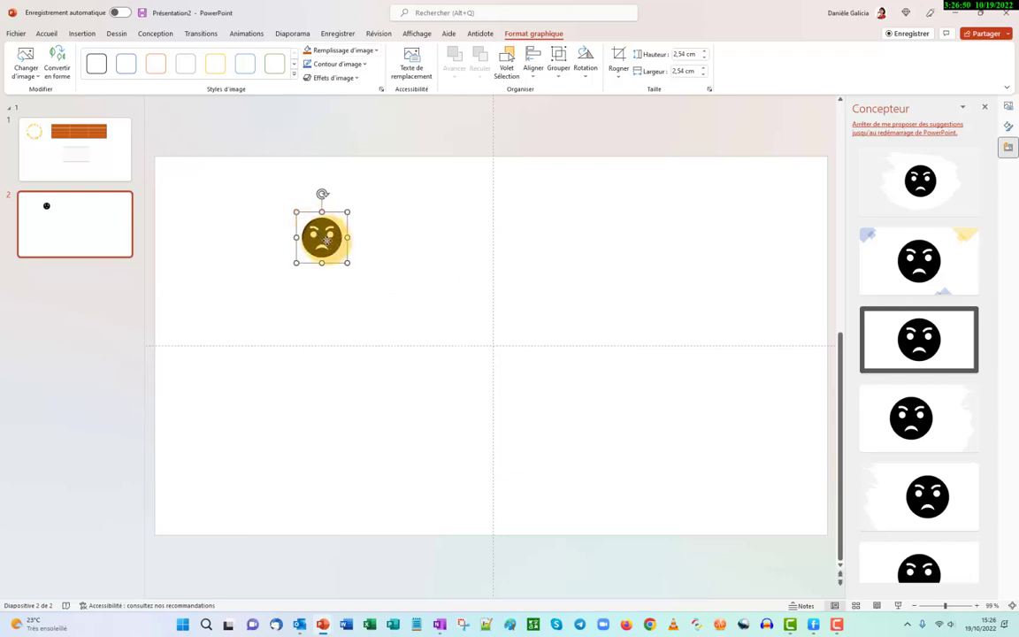
click(376, 52)
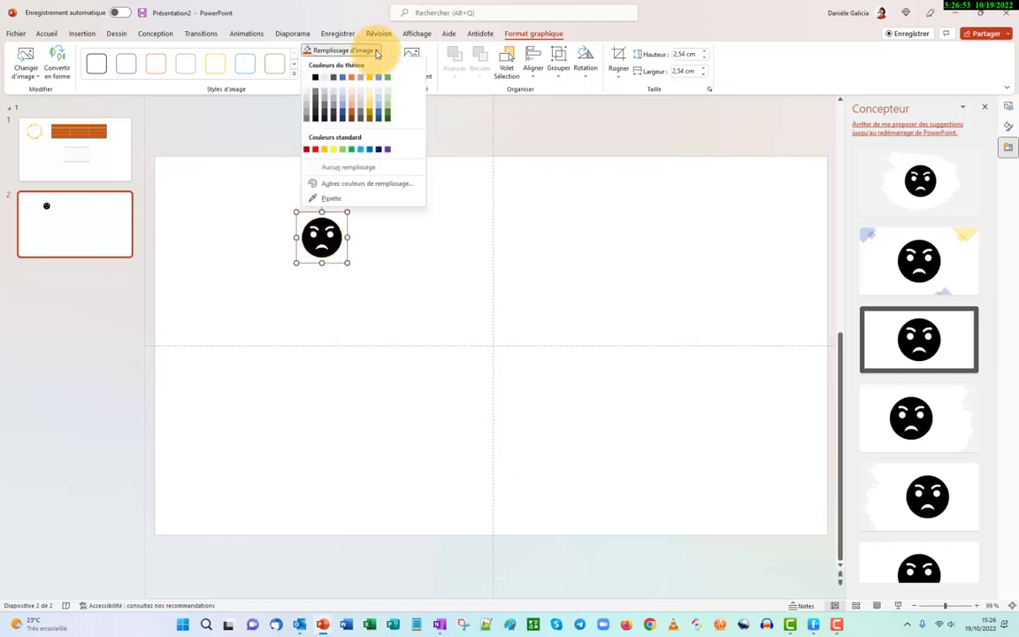
click(379, 113)
click(431, 283)
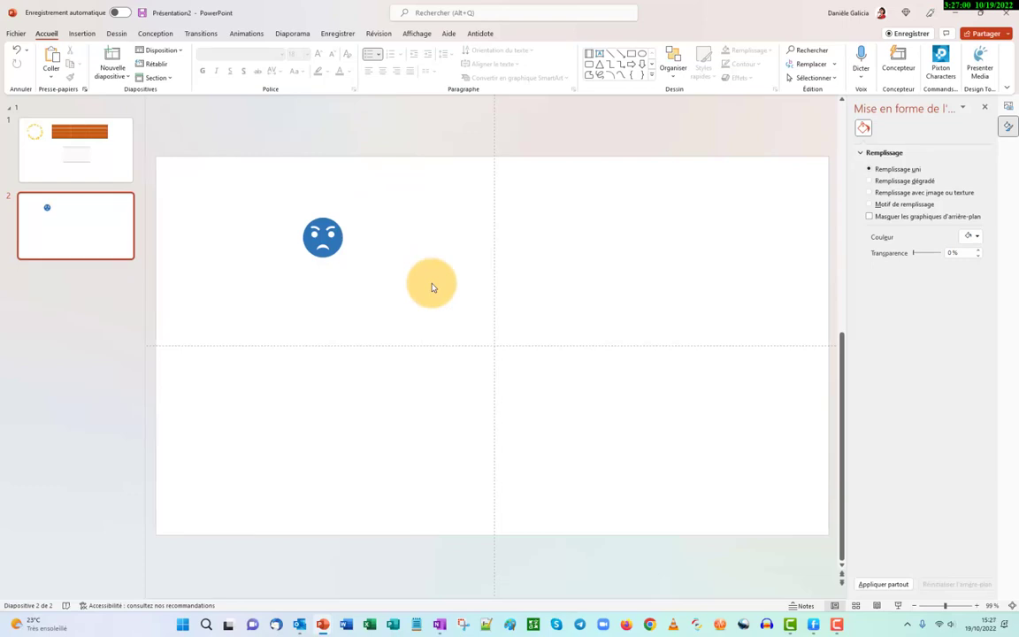
- Insert the flying superhero icon from the stock Icônes library's Personnes category
click(83, 34)
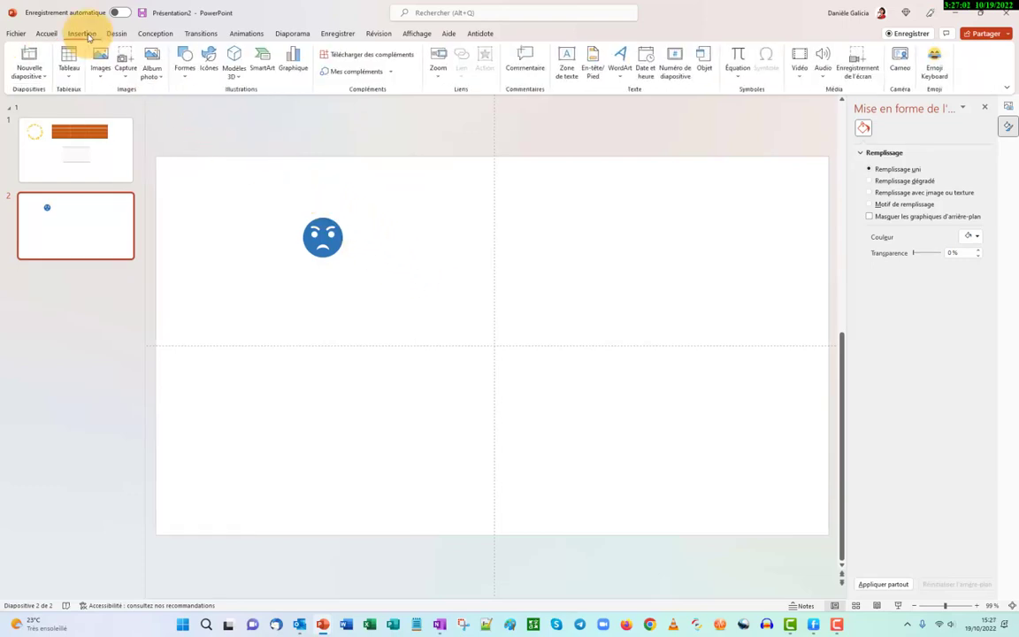
click(104, 78)
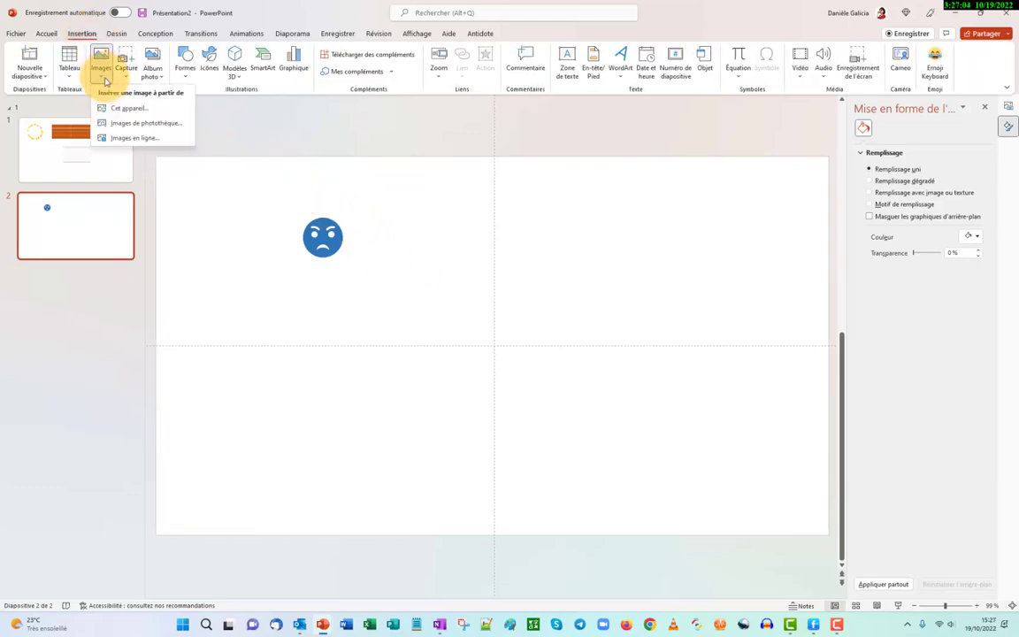
click(122, 124)
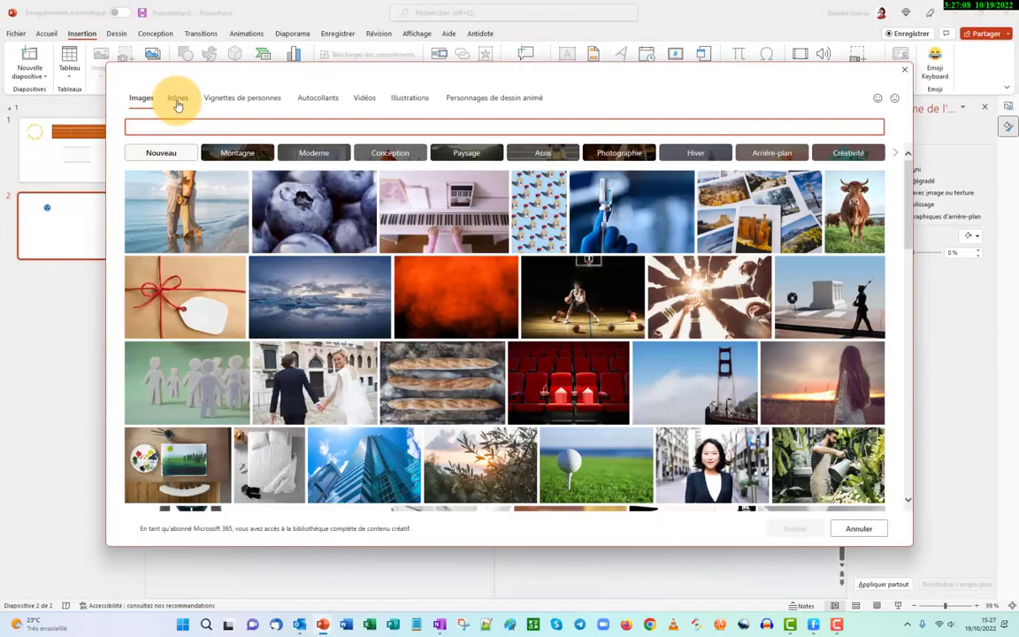
click(177, 98)
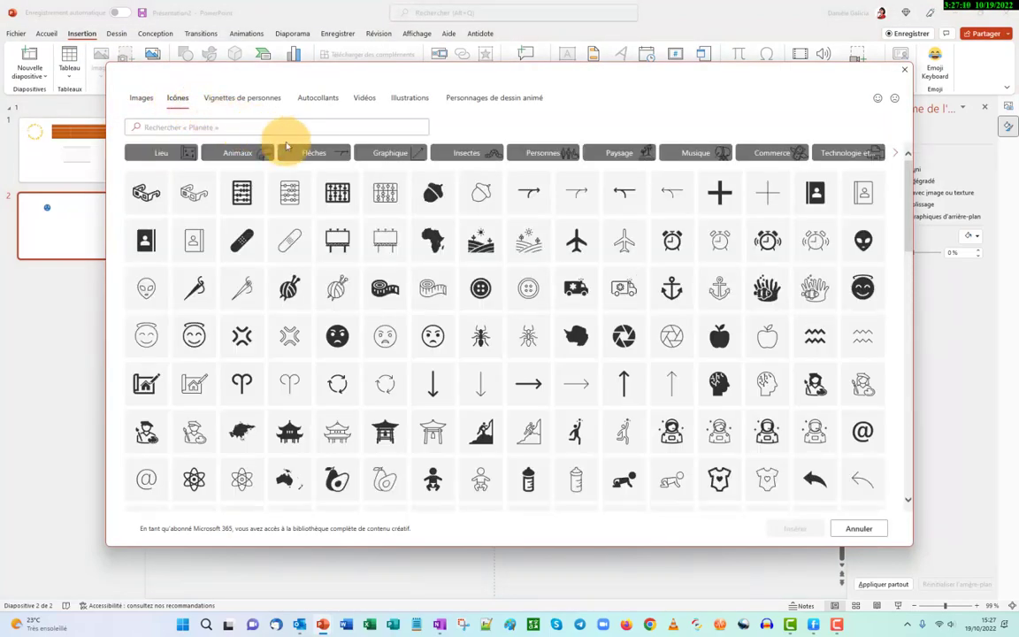
click(315, 154)
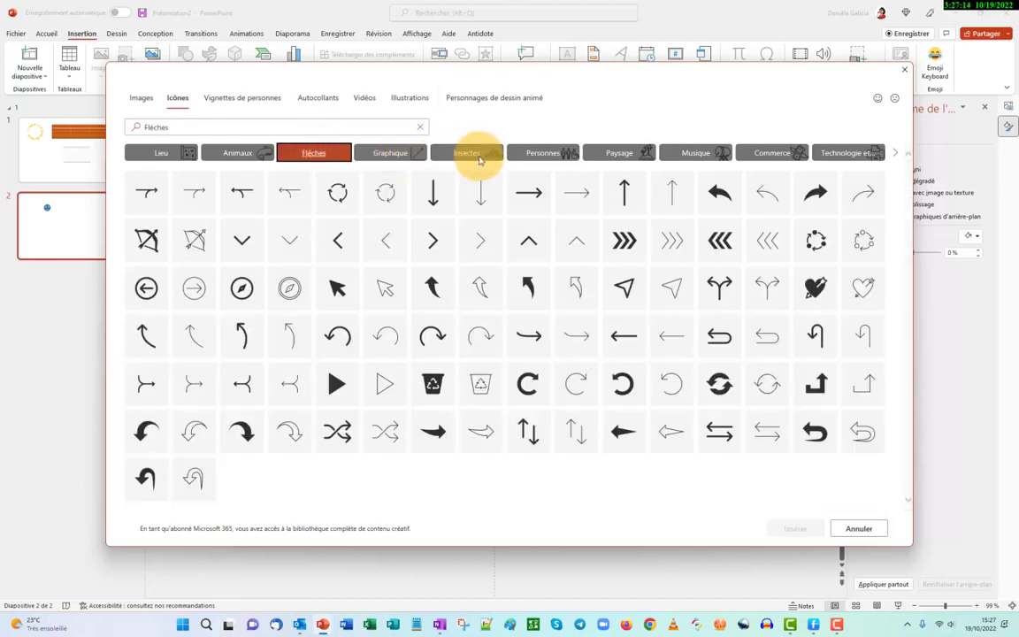
click(478, 156)
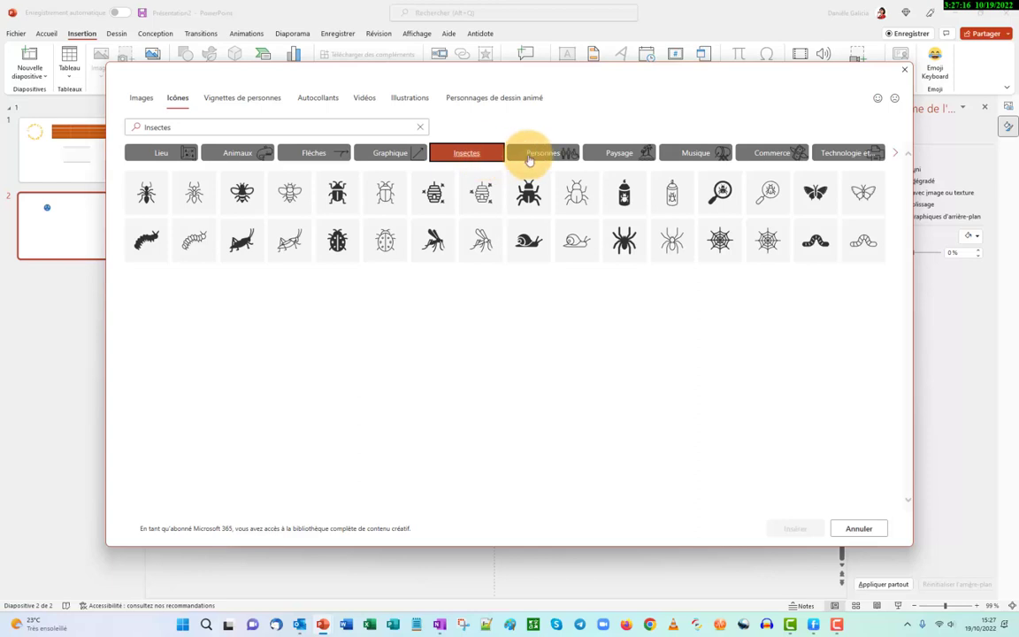
click(559, 165)
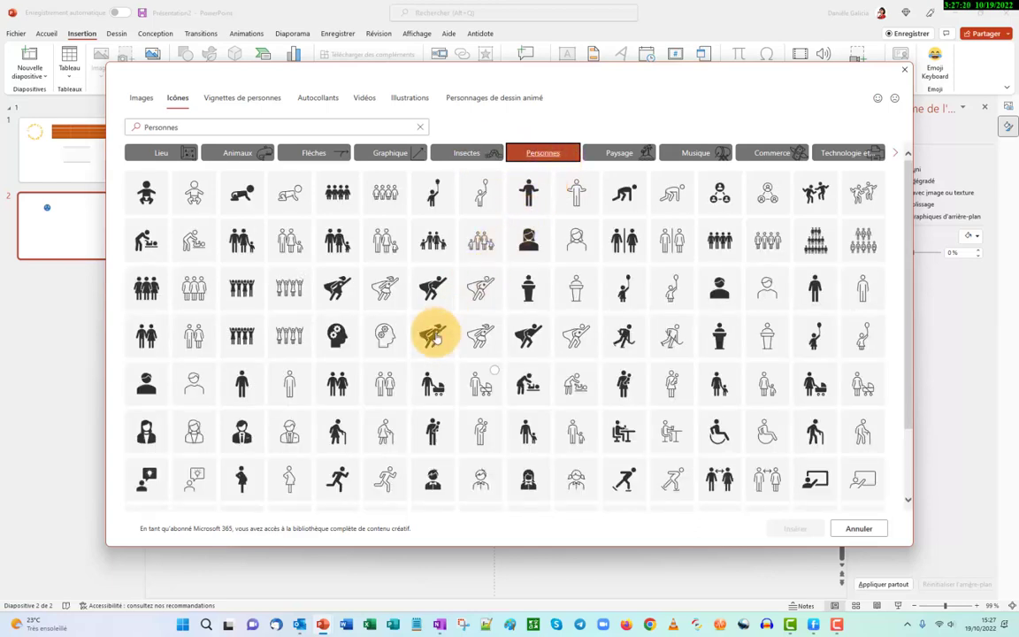
click(434, 338)
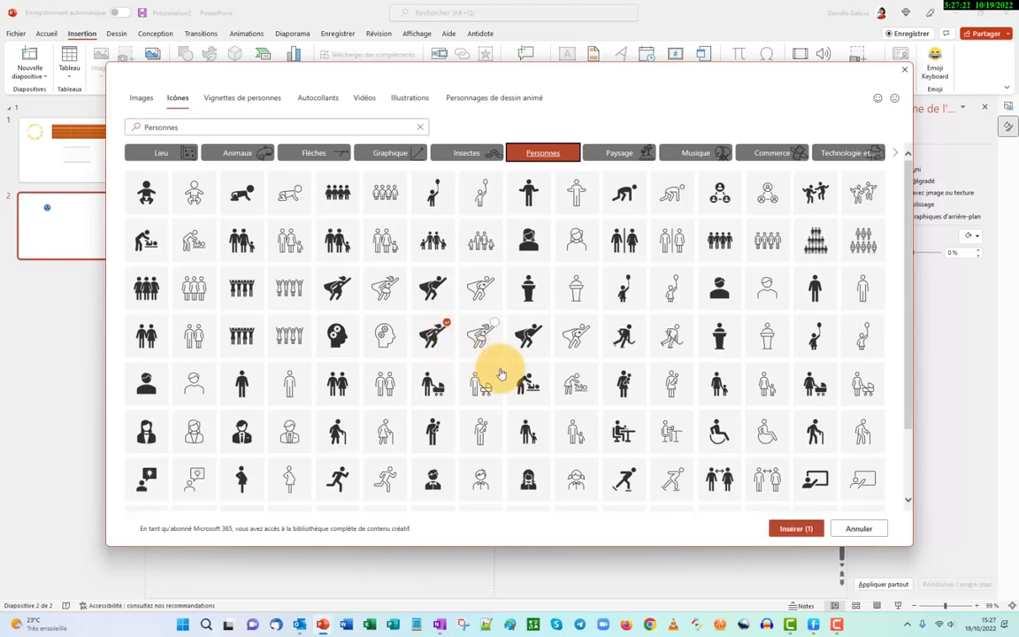
click(793, 528)
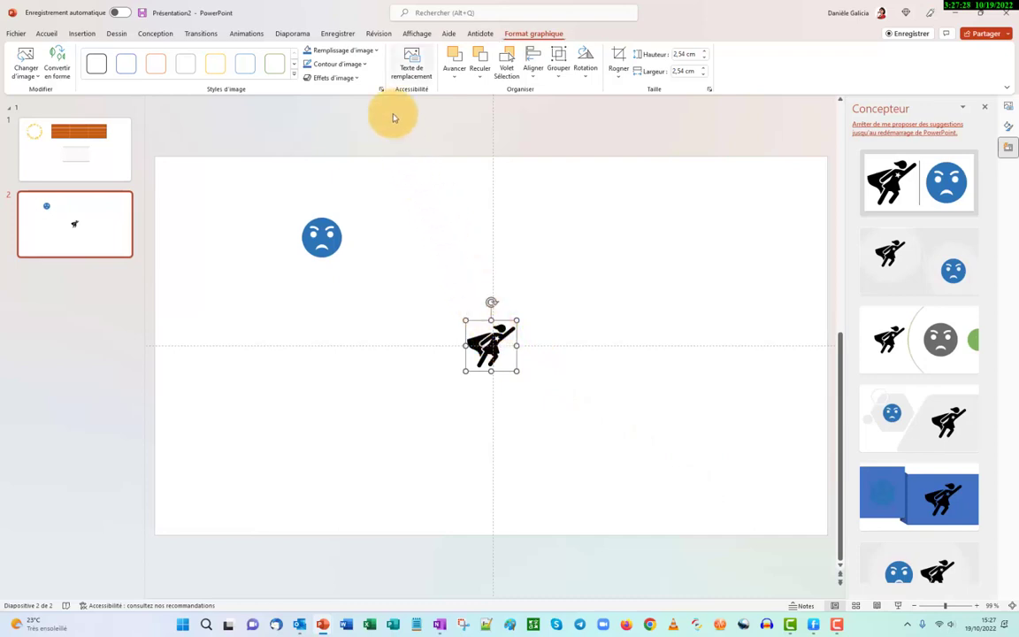
- Fill the superhero icon with standard red
click(364, 51)
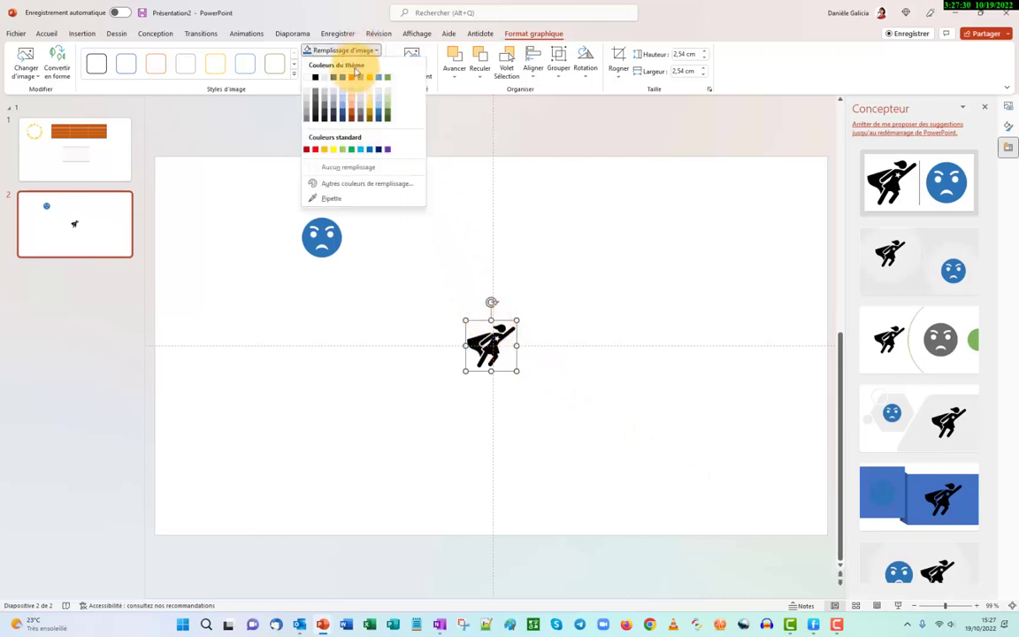
click(316, 154)
click(633, 424)
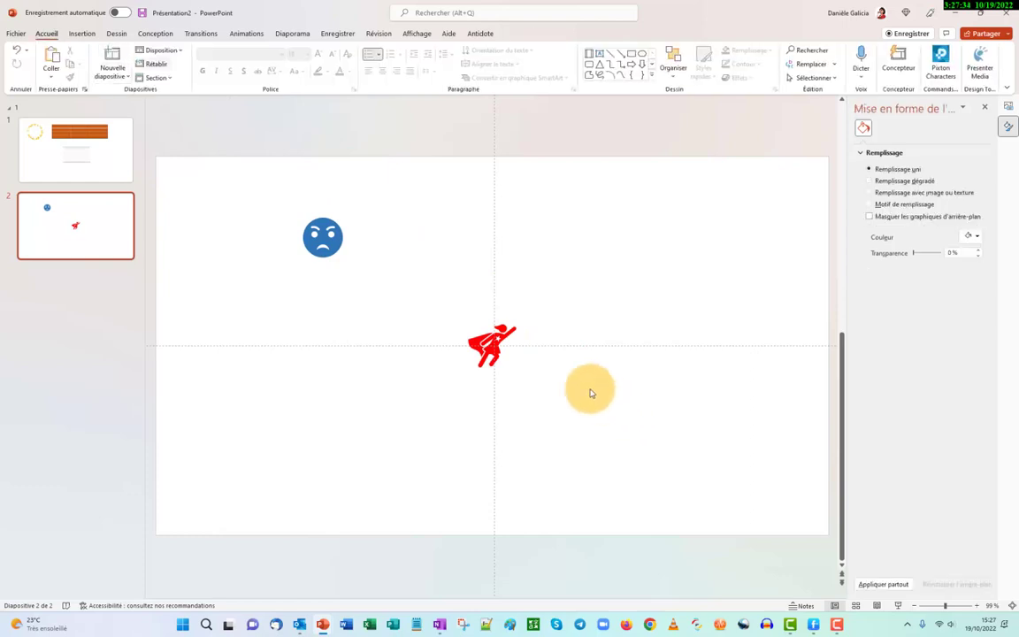
click(85, 34)
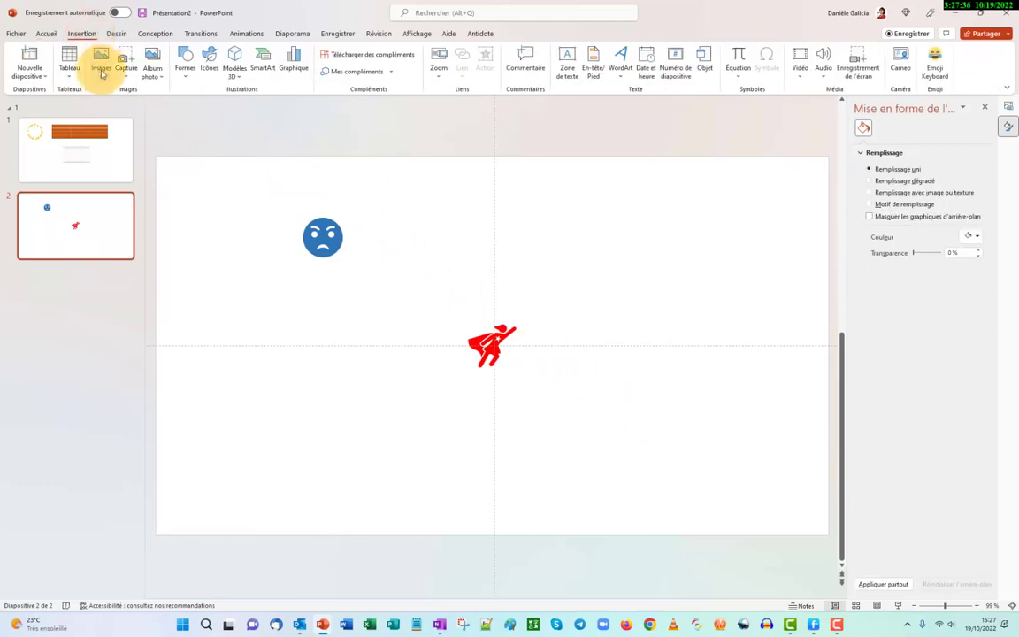
- In the stock cut-out people, filter to the first model and select her fifth pose
click(102, 78)
click(132, 124)
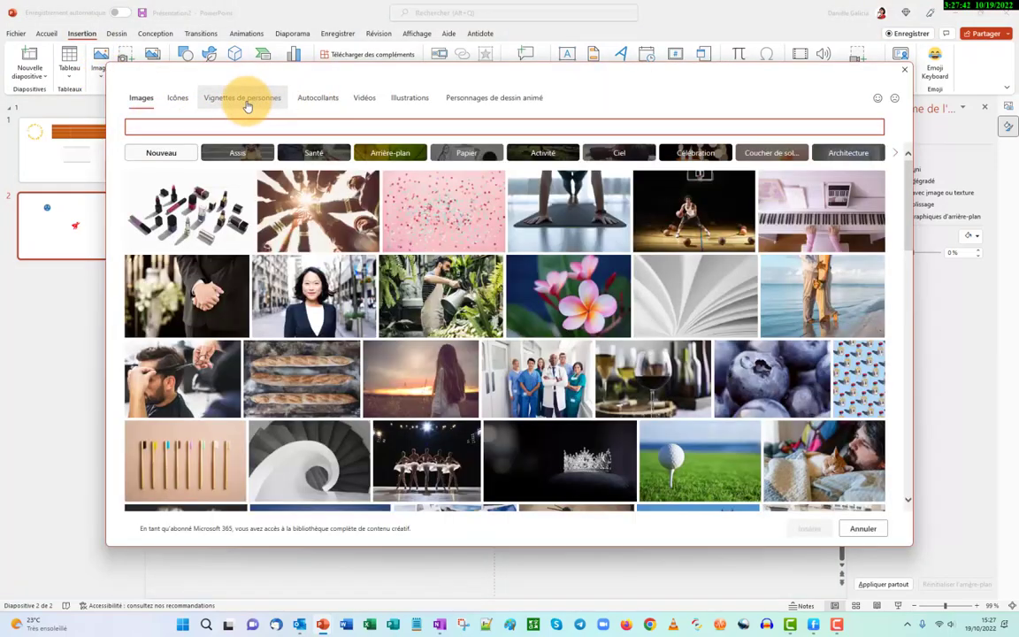
click(248, 104)
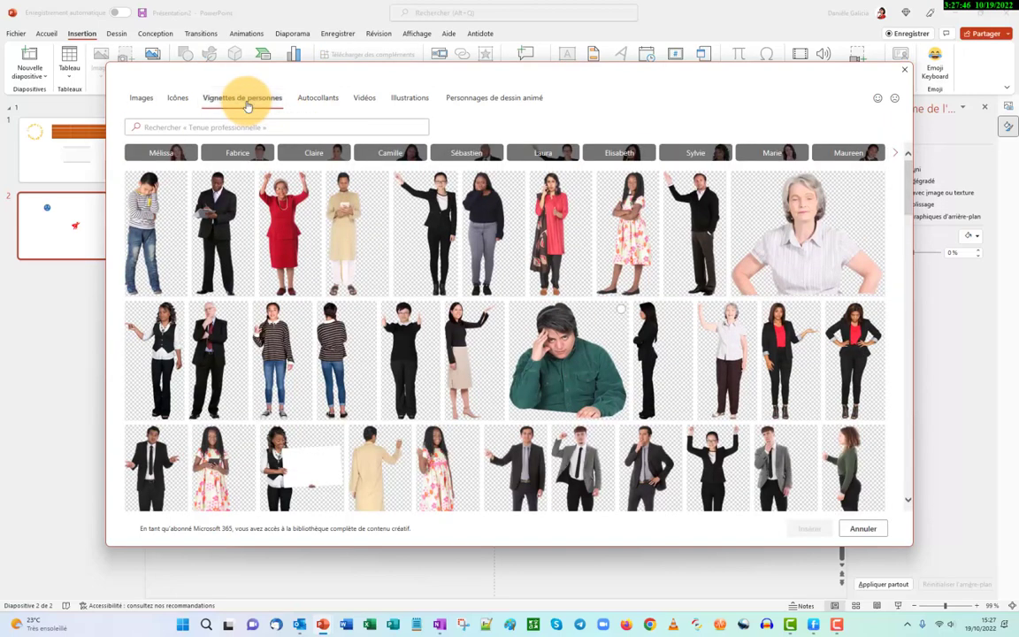
scroll(482, 309, down, 3)
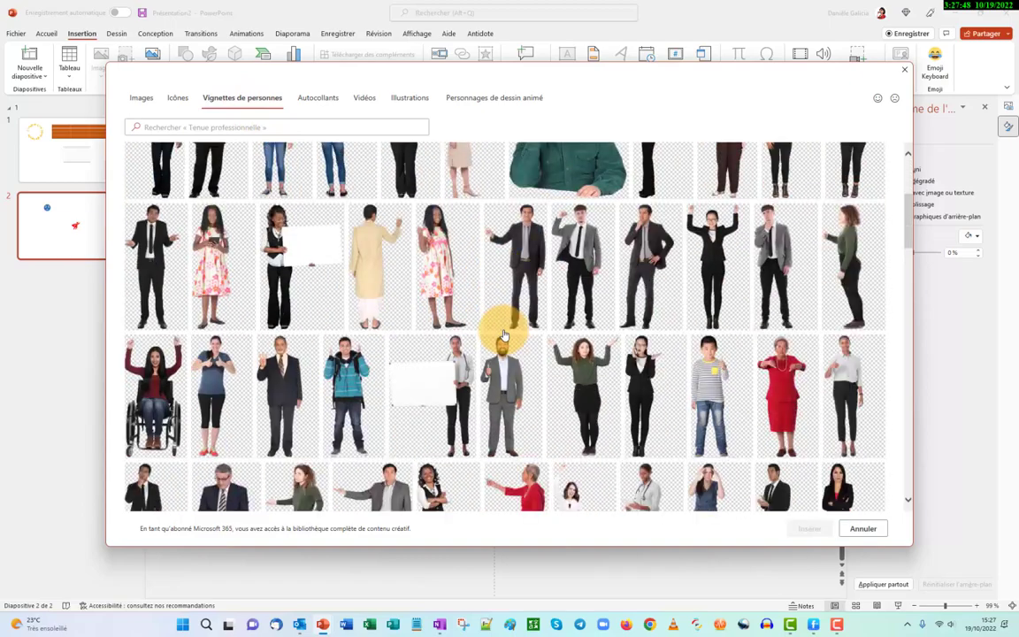
scroll(502, 335, down, 3)
scroll(502, 334, down, 3)
scroll(502, 334, down, 3)
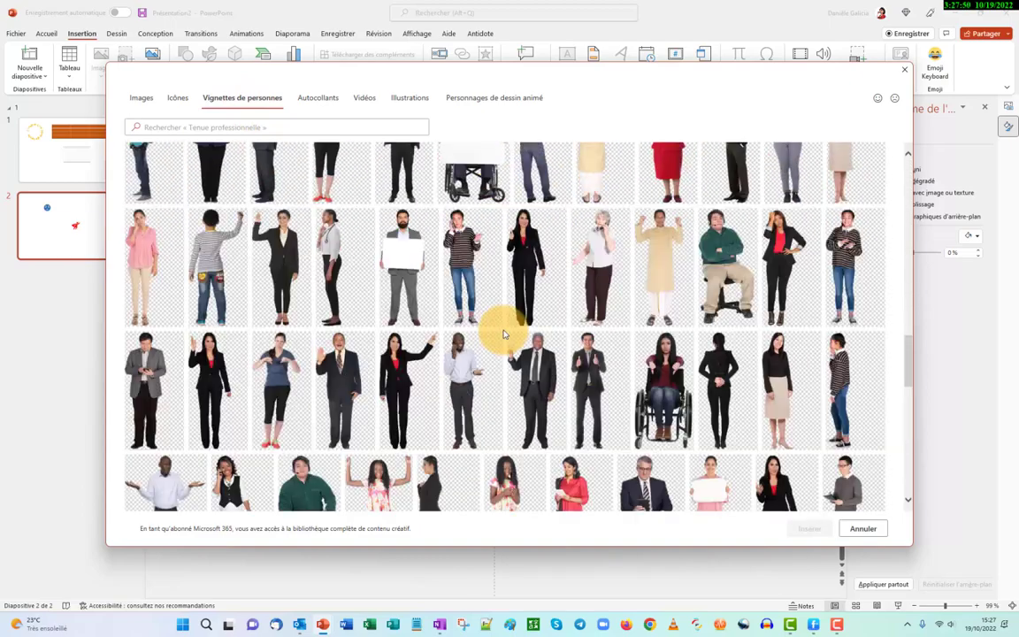
scroll(503, 333, up, 5)
scroll(477, 319, up, 5)
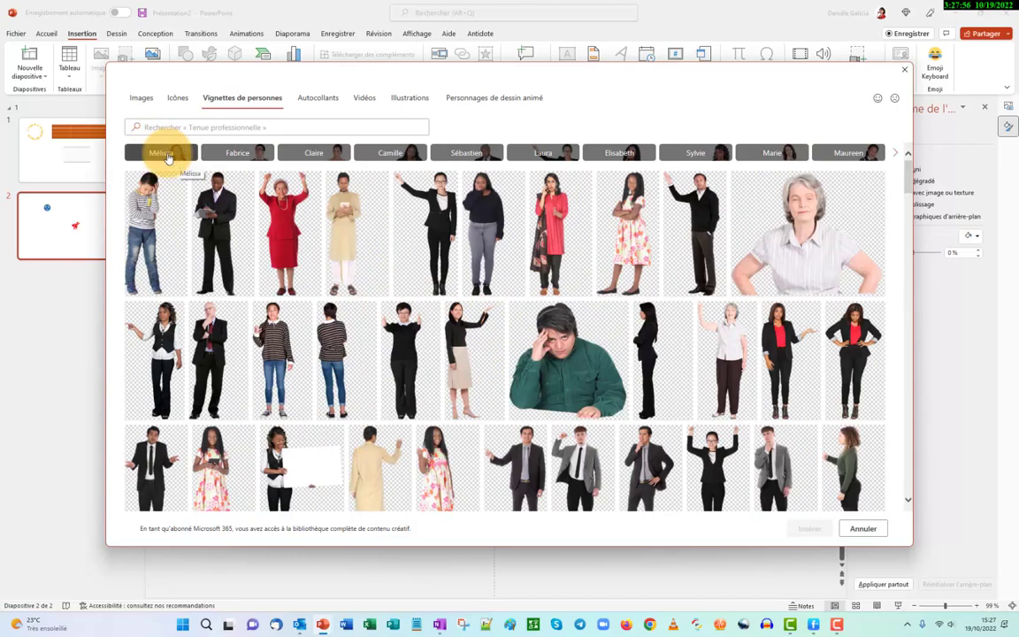
click(168, 158)
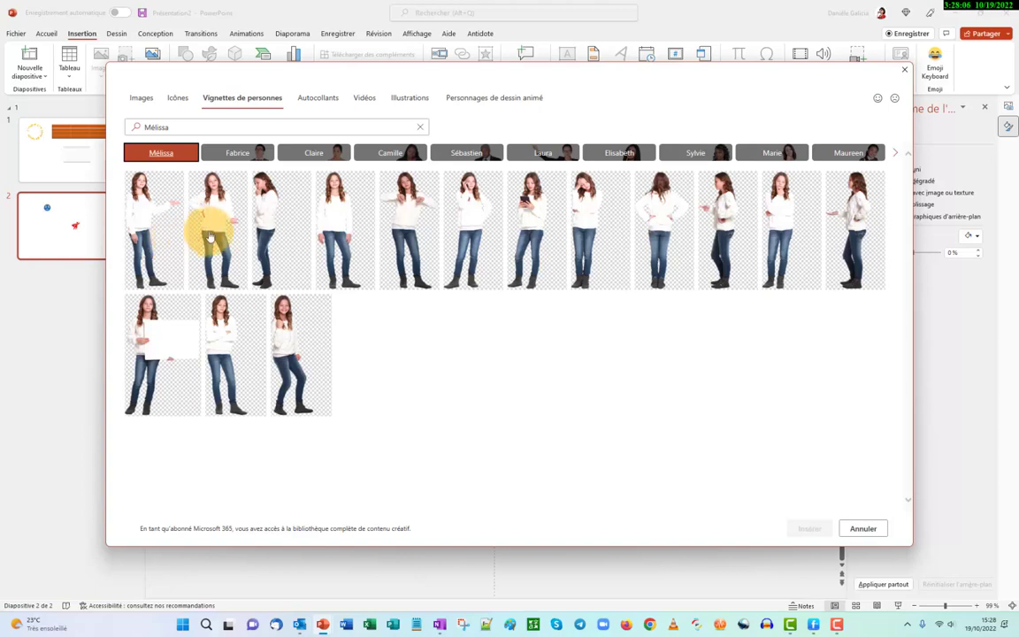
click(429, 181)
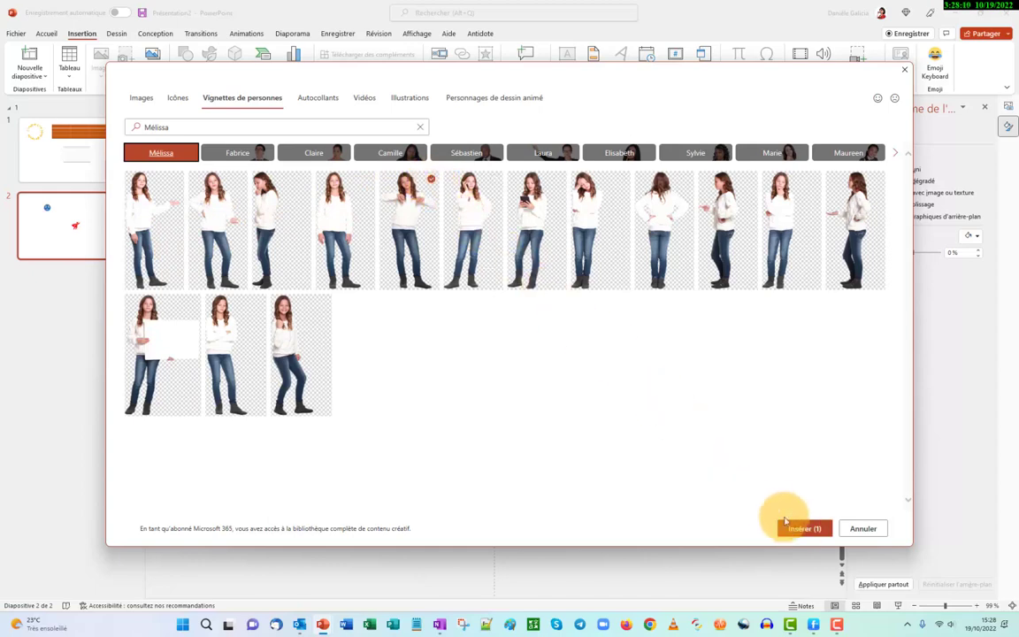
- Insert the woman cut-out onto slide 2 and flip it horizontally
click(798, 530)
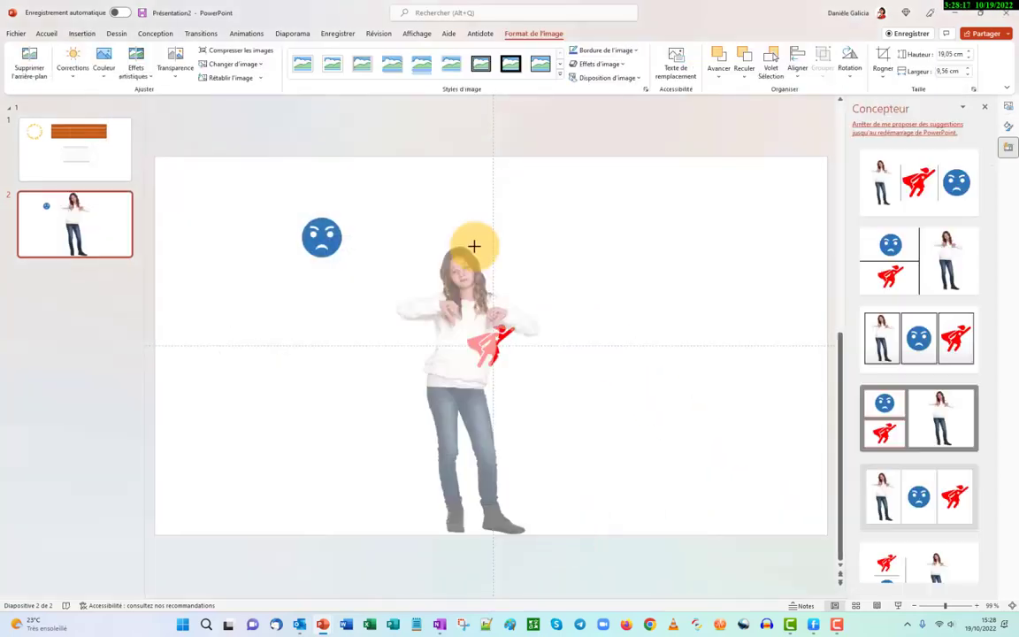
drag(451, 288, 221, 252)
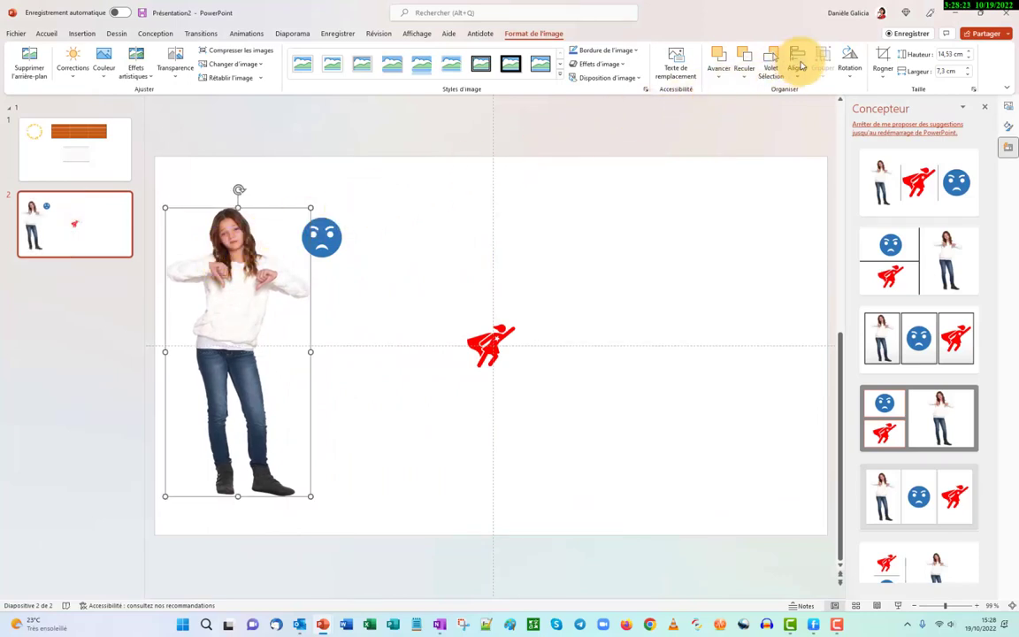
click(849, 71)
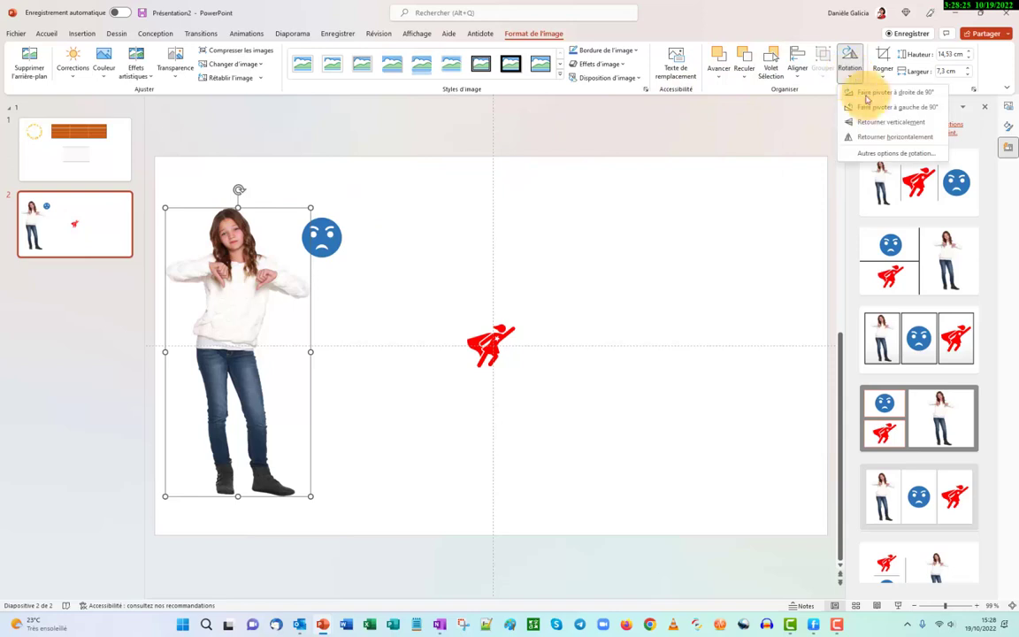
click(900, 138)
click(901, 138)
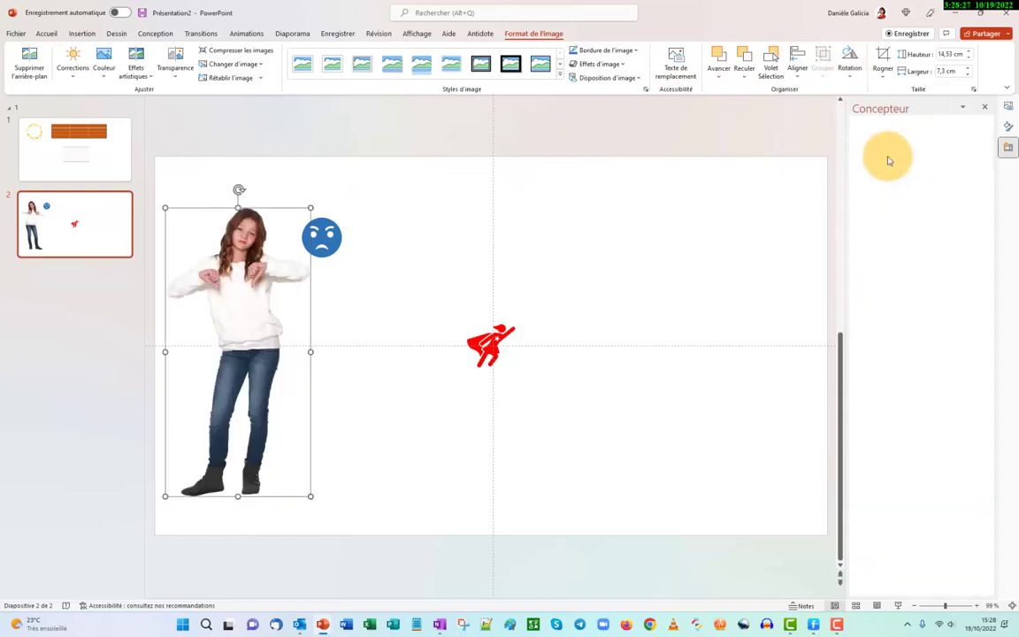
- Move the mirrored woman cut-out to the right edge of slide 2
click(652, 414)
click(309, 378)
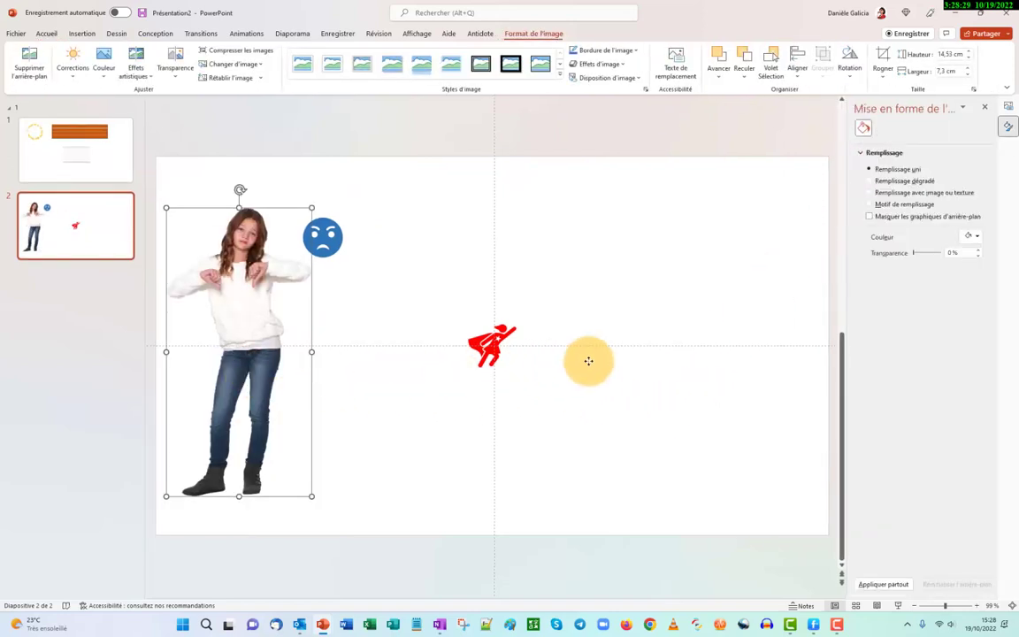
drag(237, 288, 718, 292)
click(351, 363)
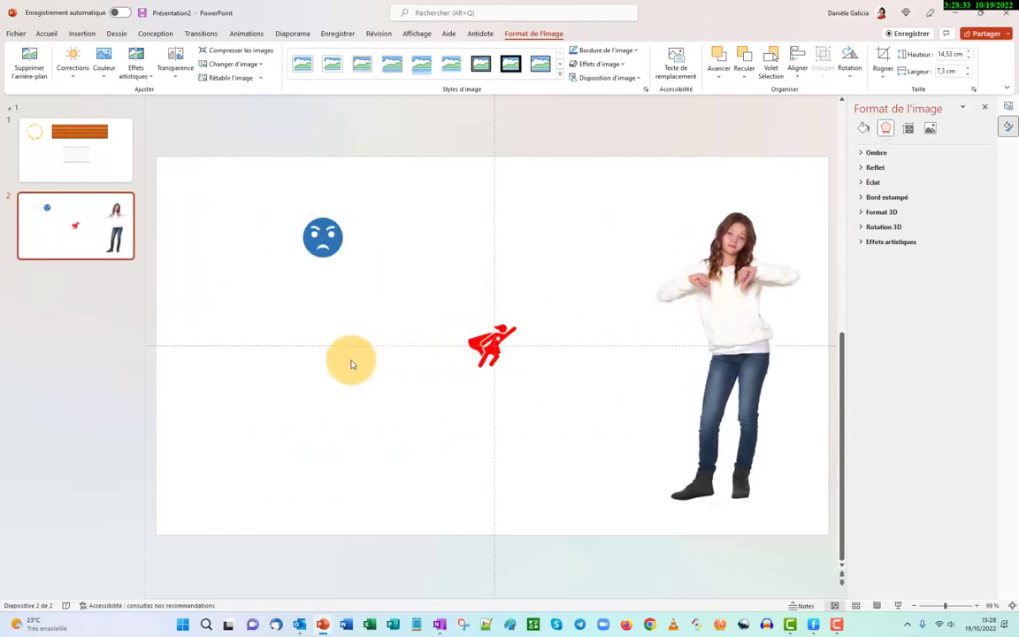
click(83, 35)
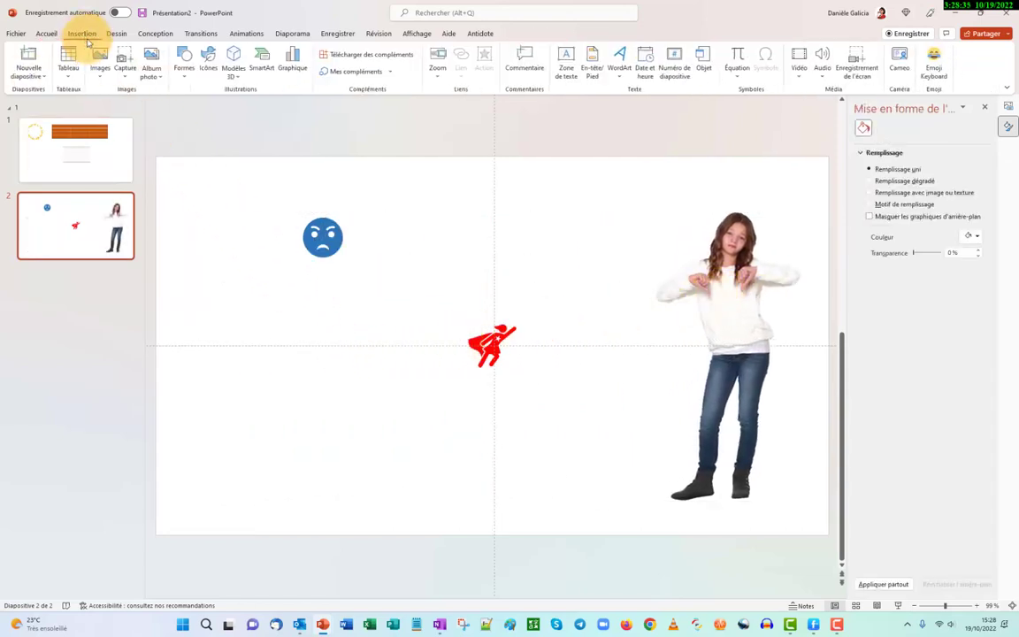
click(101, 71)
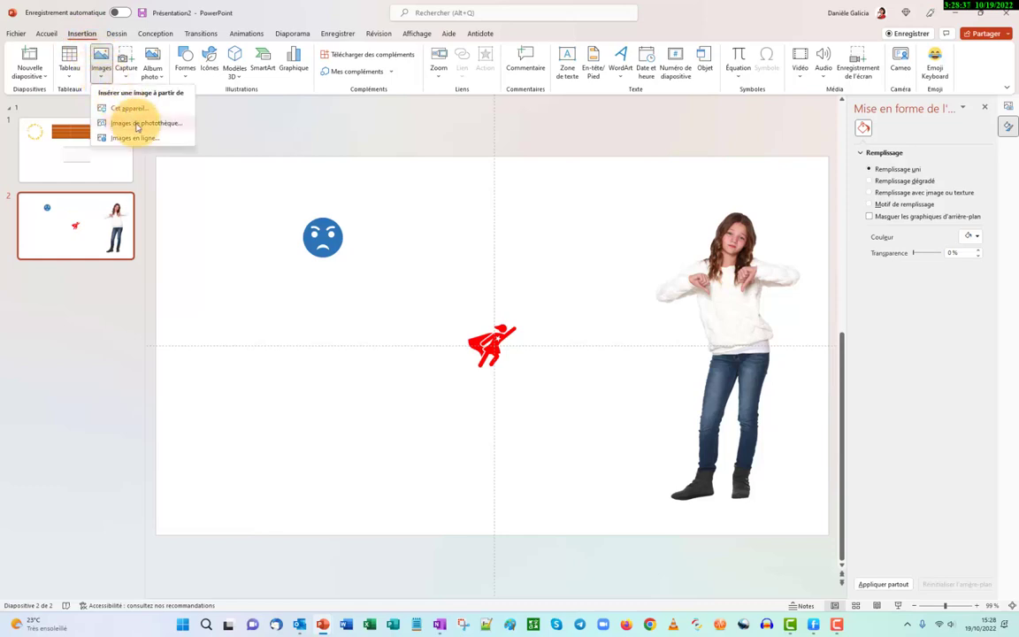
- Open the stock library's Autocollants sticker collection and scroll through it
click(137, 125)
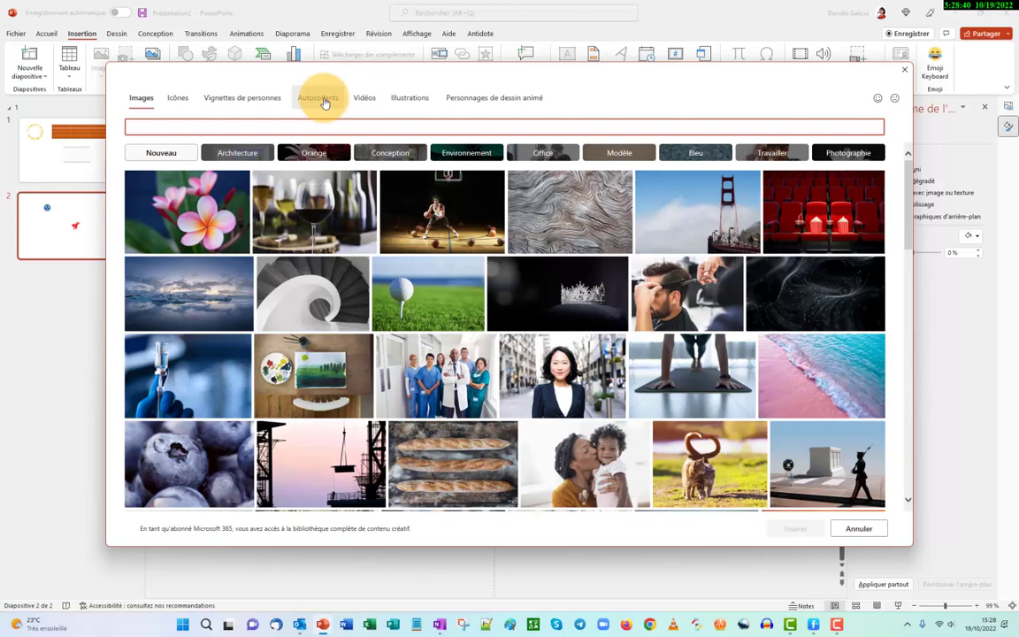
click(322, 99)
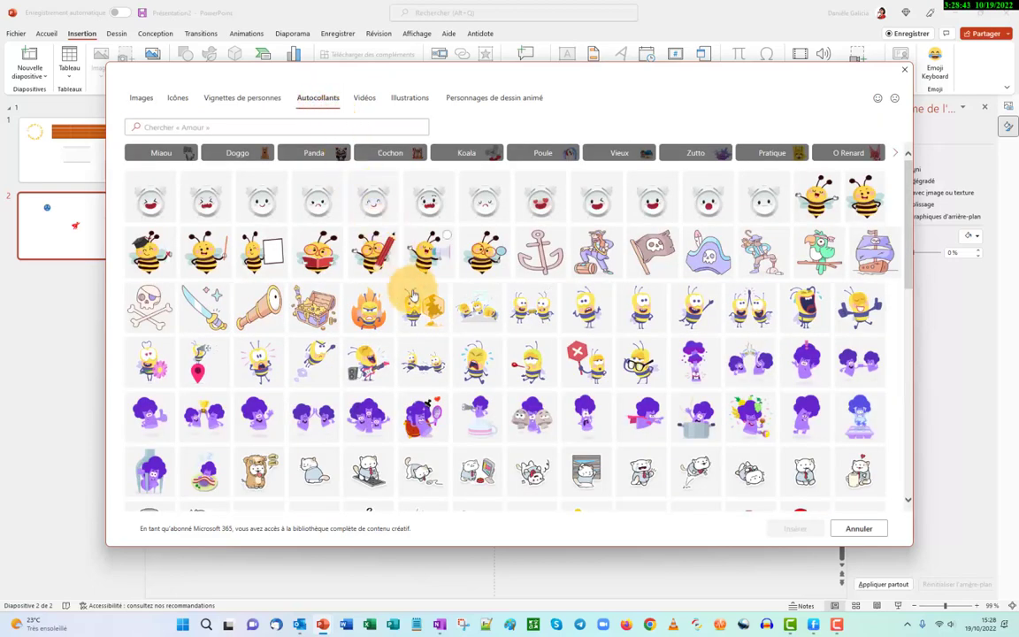
scroll(413, 295, down, 2)
scroll(413, 295, down, 2)
scroll(413, 294, down, 3)
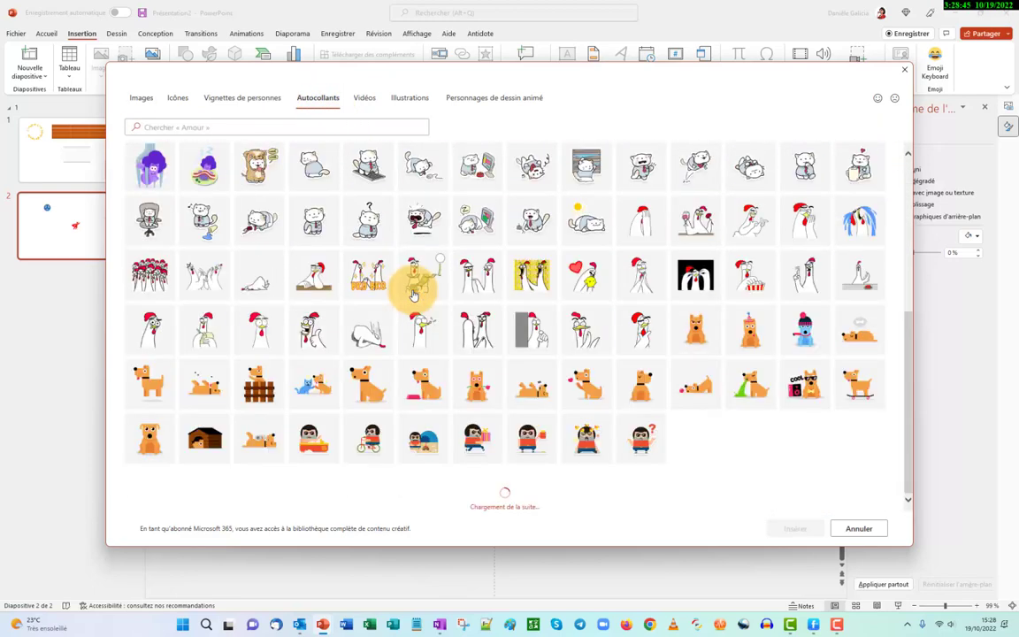
scroll(413, 295, down, 1)
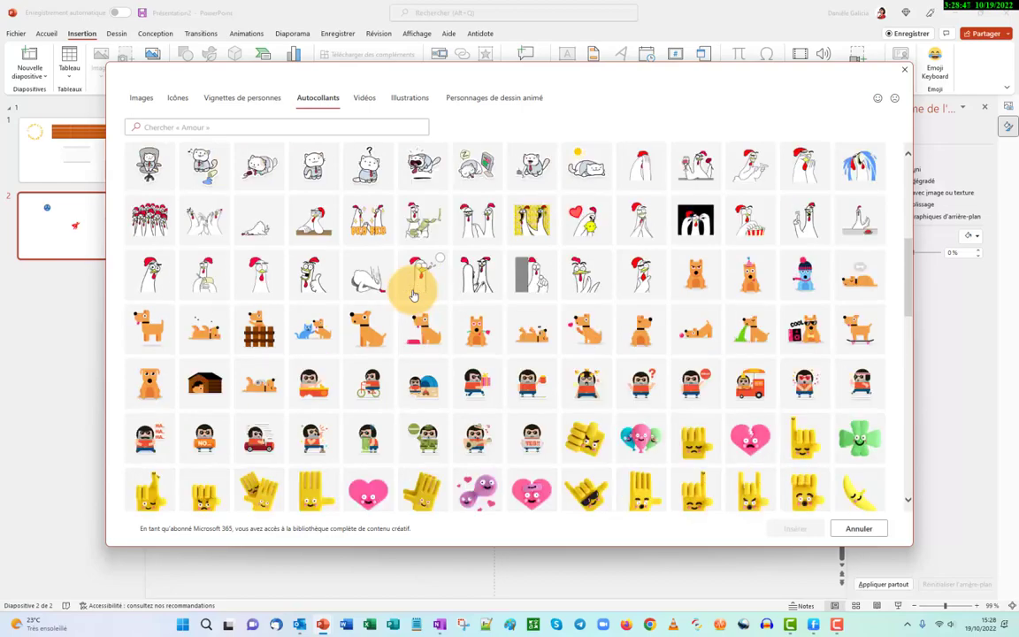
scroll(413, 295, down, 2)
scroll(413, 294, down, 2)
scroll(413, 294, down, 3)
scroll(413, 295, down, 1)
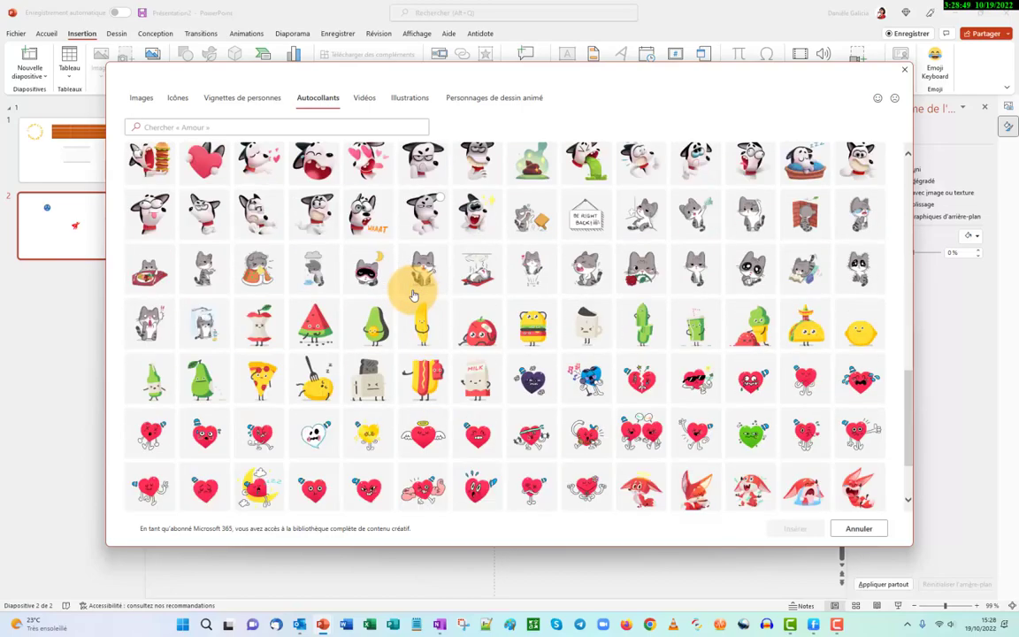
scroll(412, 294, down, 5)
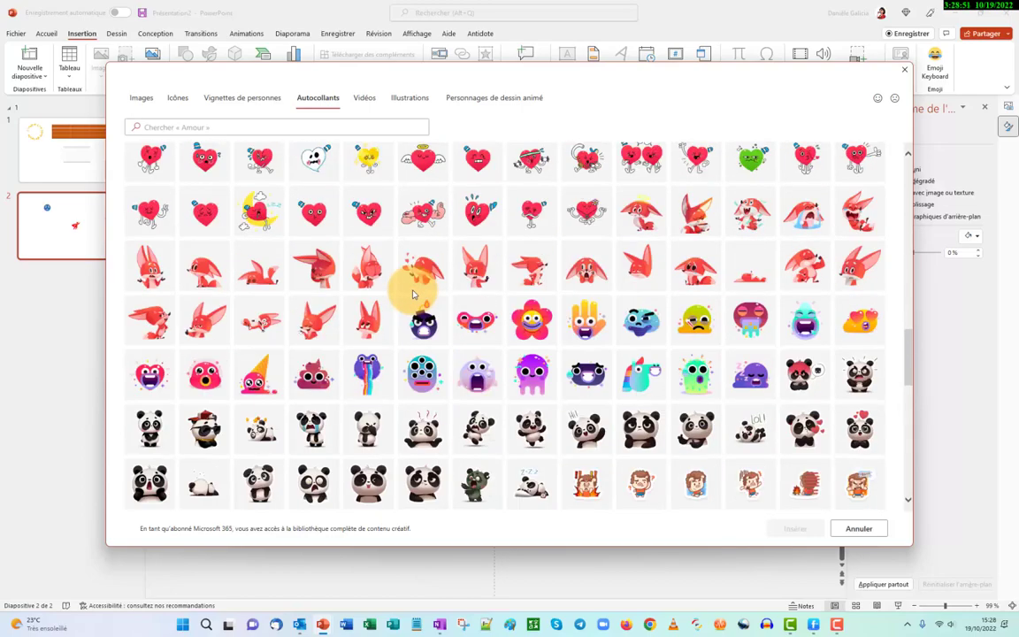
scroll(413, 294, up, 10)
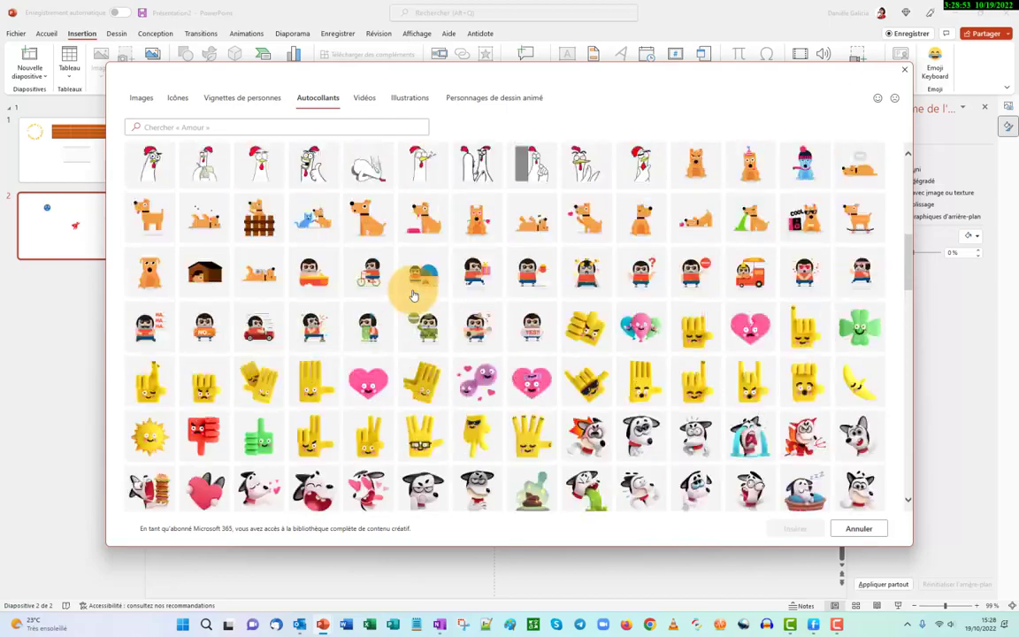
scroll(413, 295, up, 10)
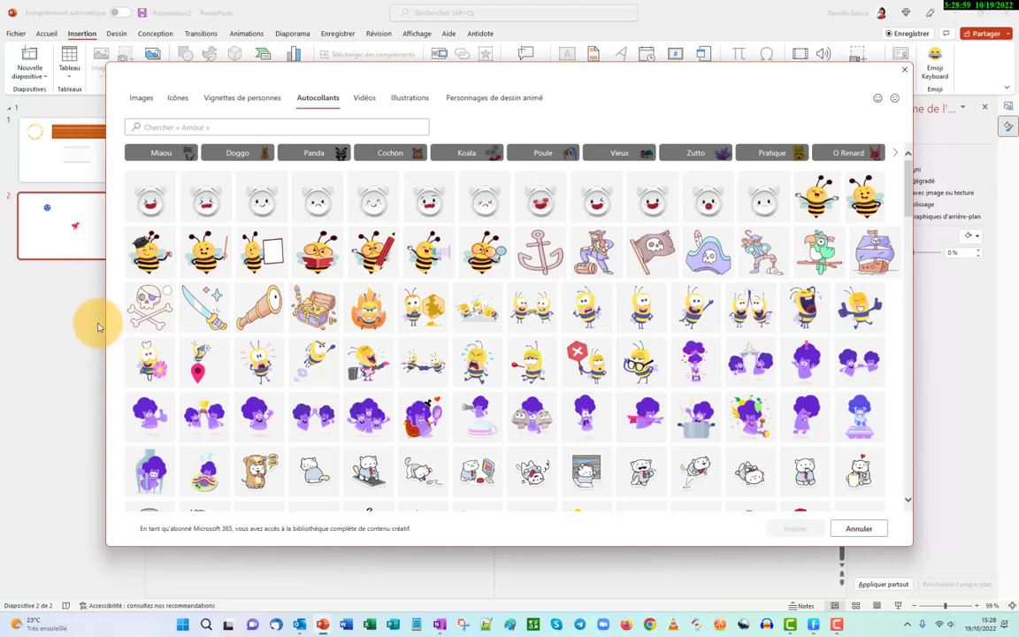
- Browse the Panda, Vieux and O Renard sticker sets, then show the stock videos
click(314, 152)
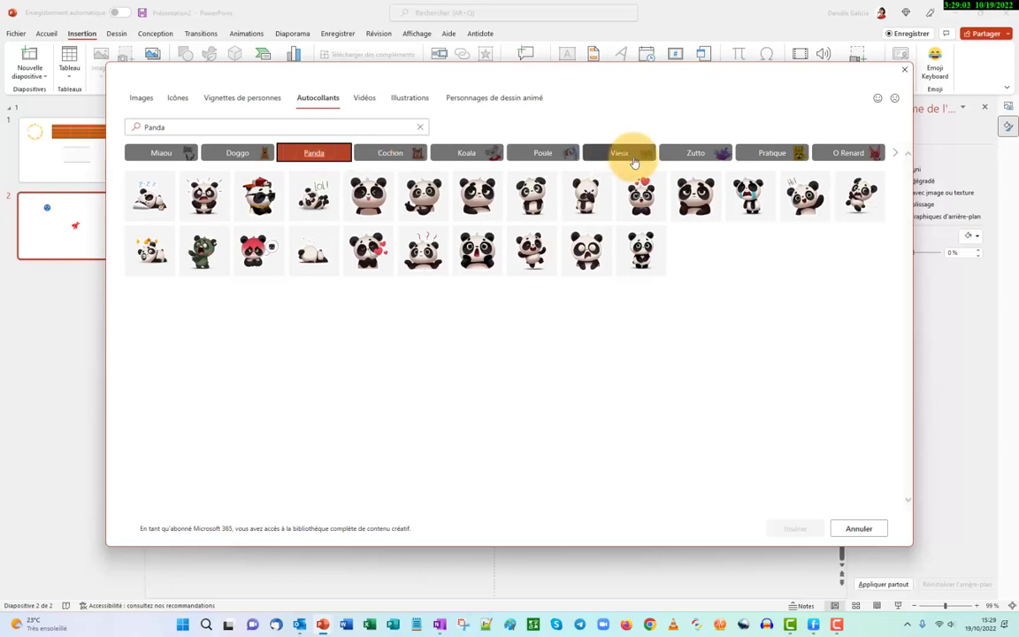
click(626, 150)
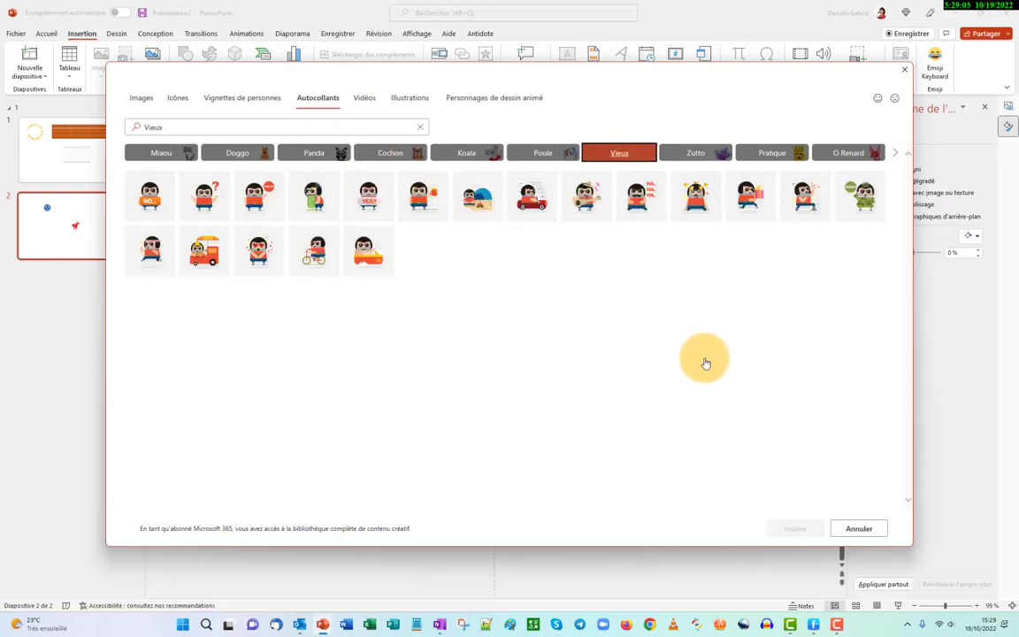
click(846, 152)
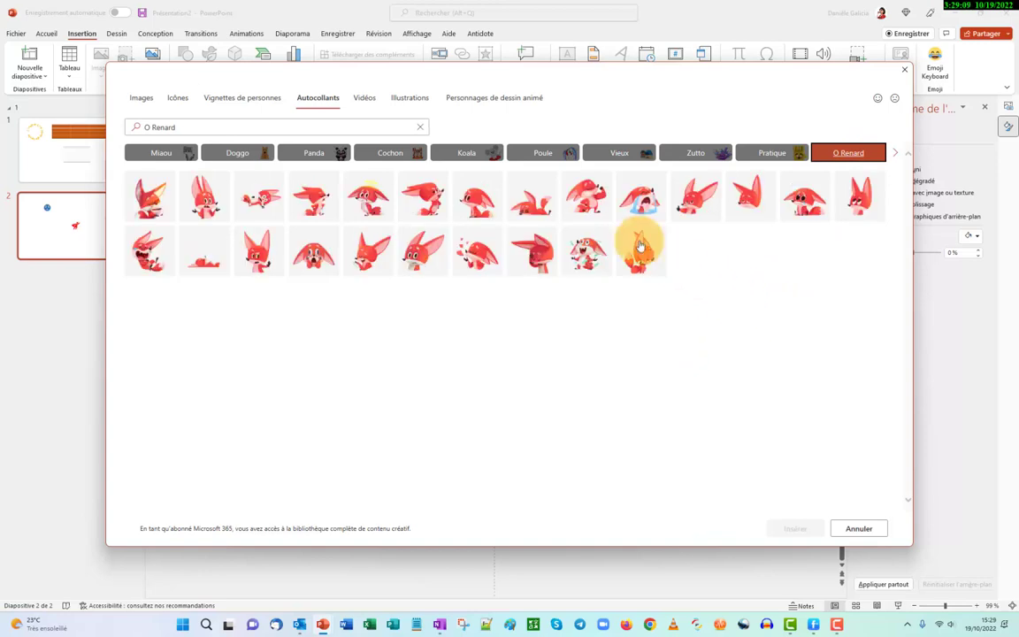
click(364, 98)
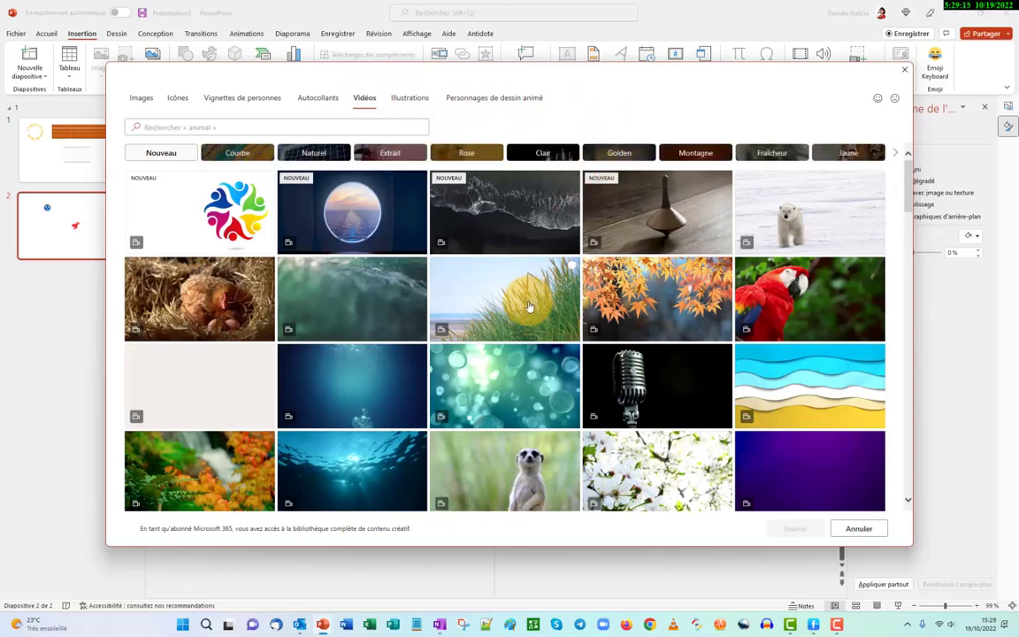
- Insert the animated avatar-portraits stock video onto slide 2 and play it twice
scroll(529, 305, down, 3)
scroll(529, 305, down, 3)
scroll(529, 305, down, 2)
scroll(447, 301, down, 1)
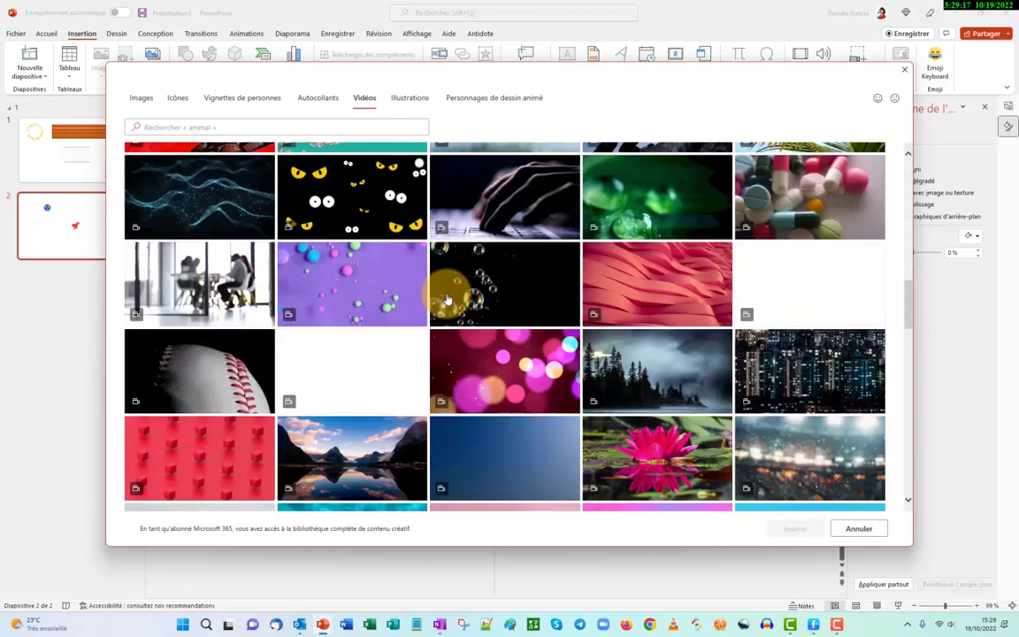
scroll(415, 292, down, 1)
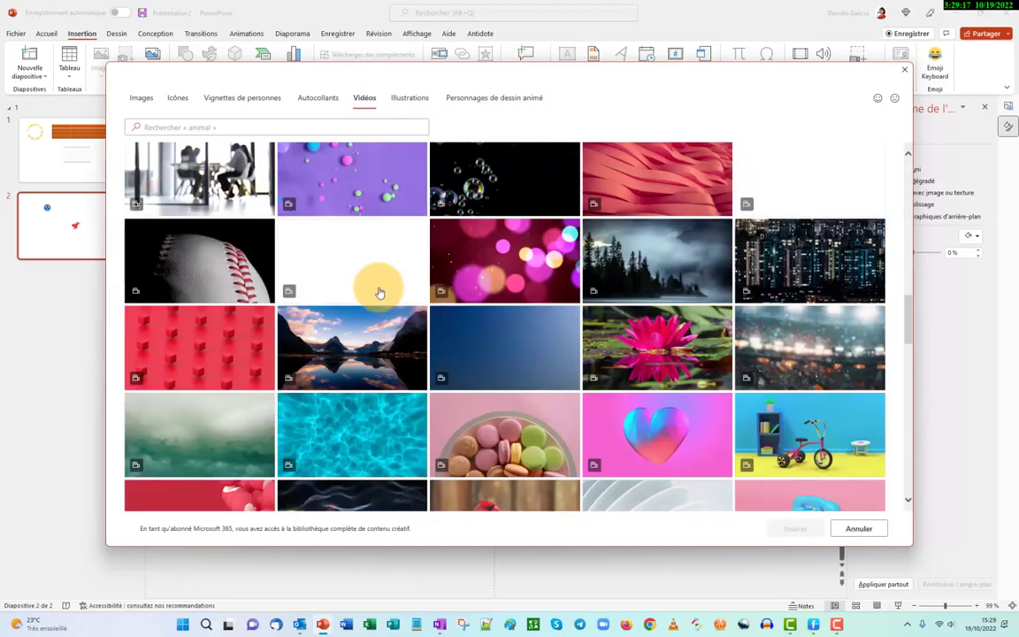
click(418, 229)
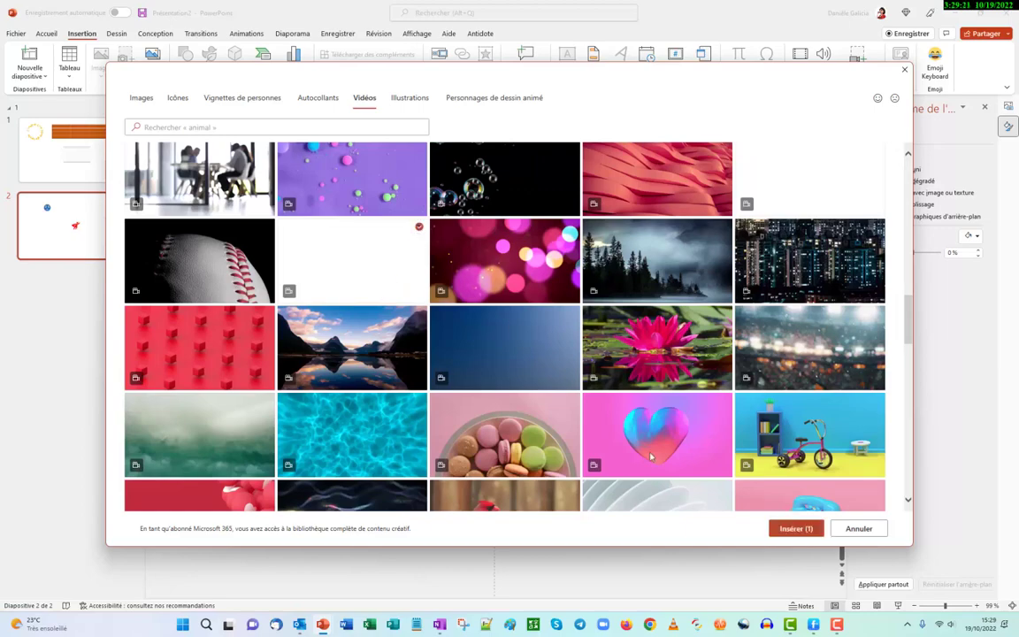
click(793, 528)
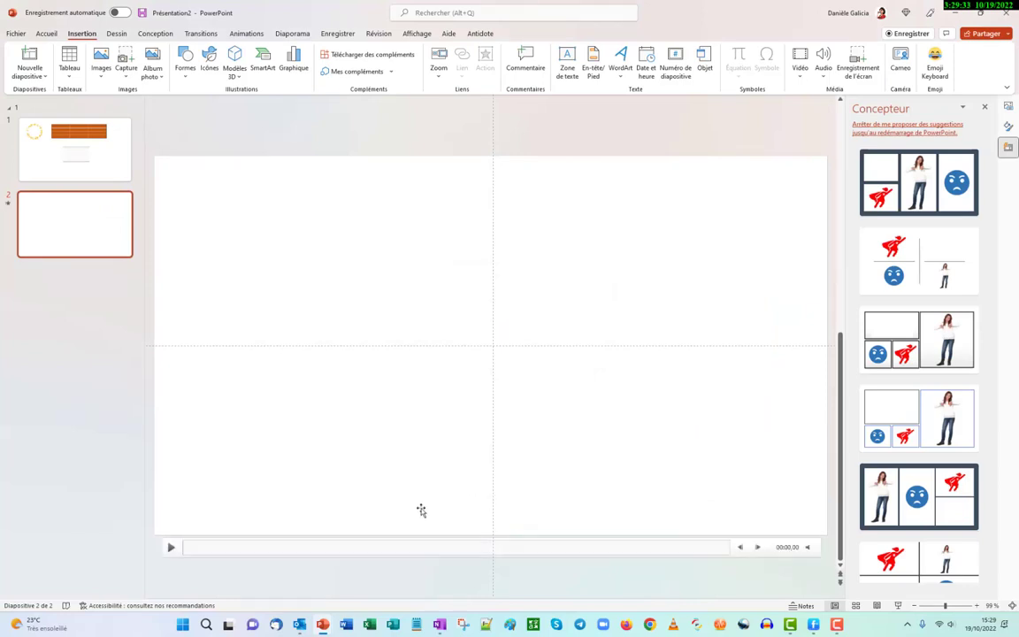
click(171, 548)
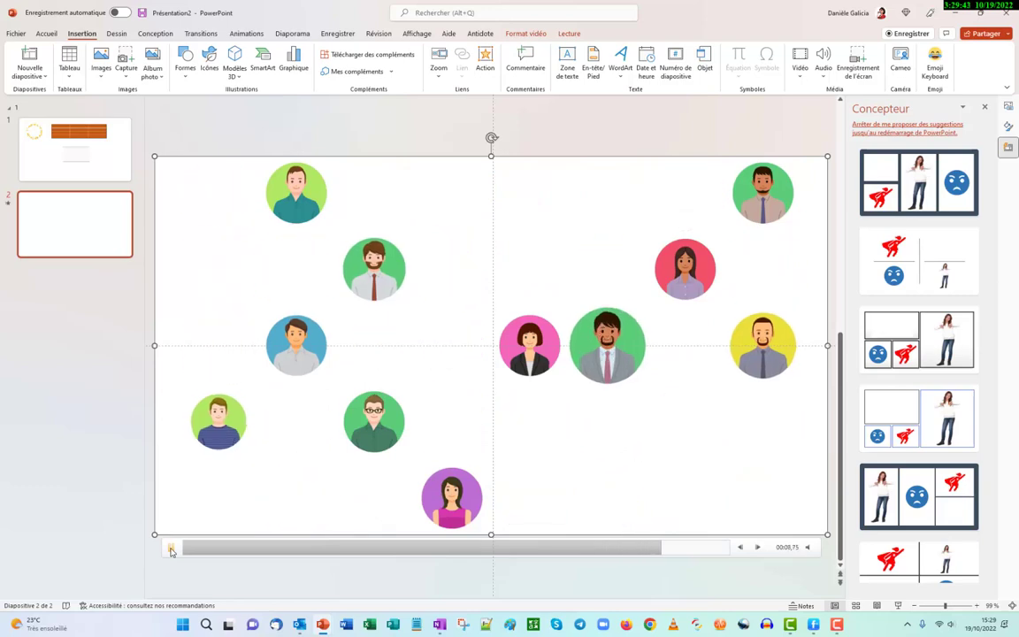
click(172, 548)
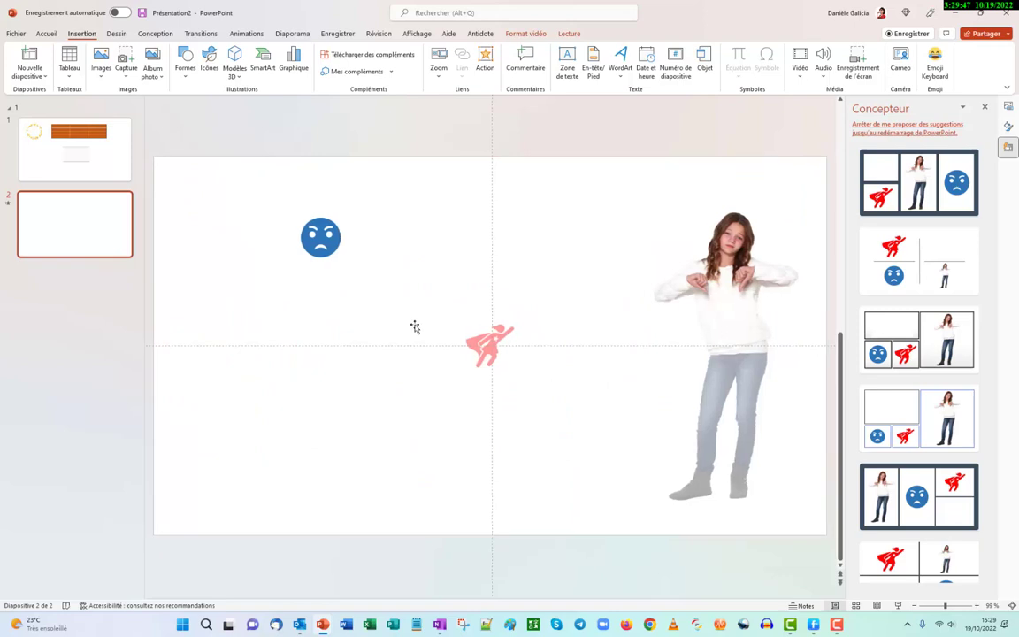
- Shrink the video to a smaller box, undoing an accidental deletion
drag(155, 156, 411, 302)
key(Delete)
drag(295, 243, 202, 229)
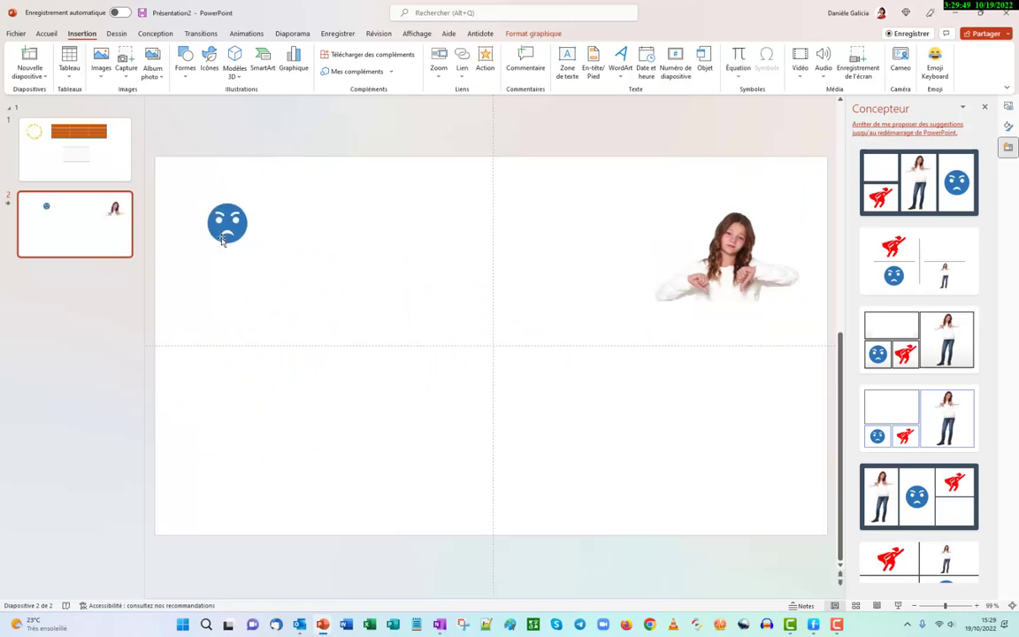
key(ctrl+z)
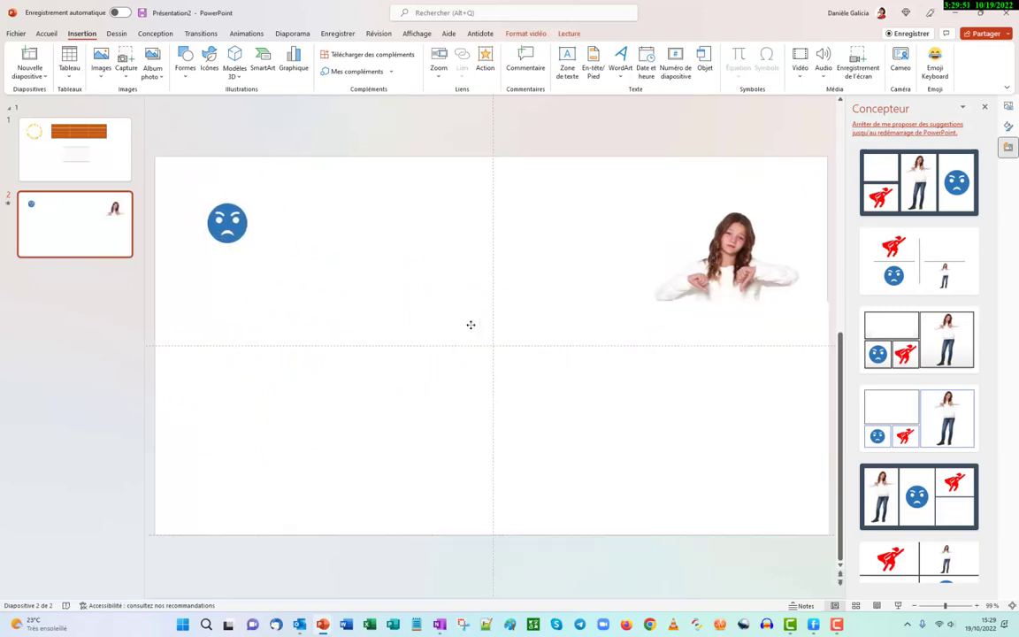
key(ctrl+z)
key(ctrl+z)
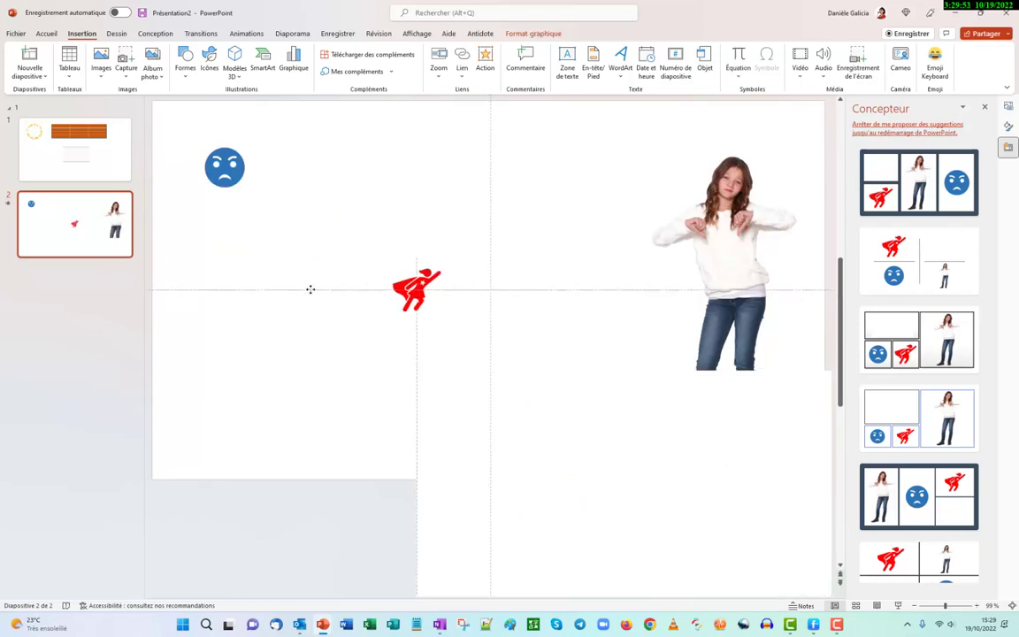
- Move the red superhero icon and the woman cut-out to the slide's left side
drag(486, 289, 199, 307)
click(740, 259)
drag(740, 258, 324, 270)
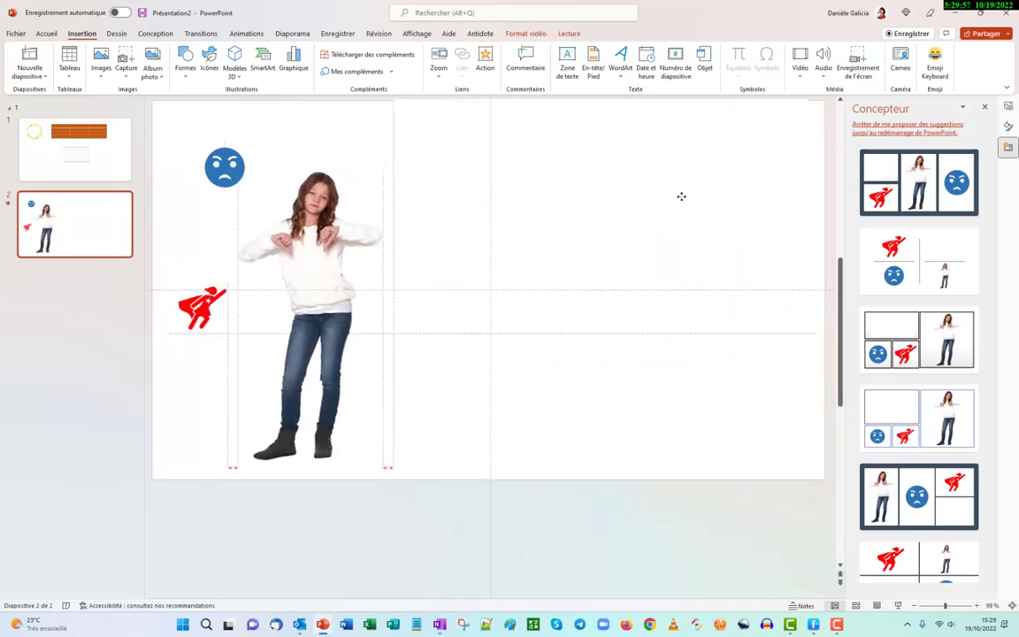
click(681, 225)
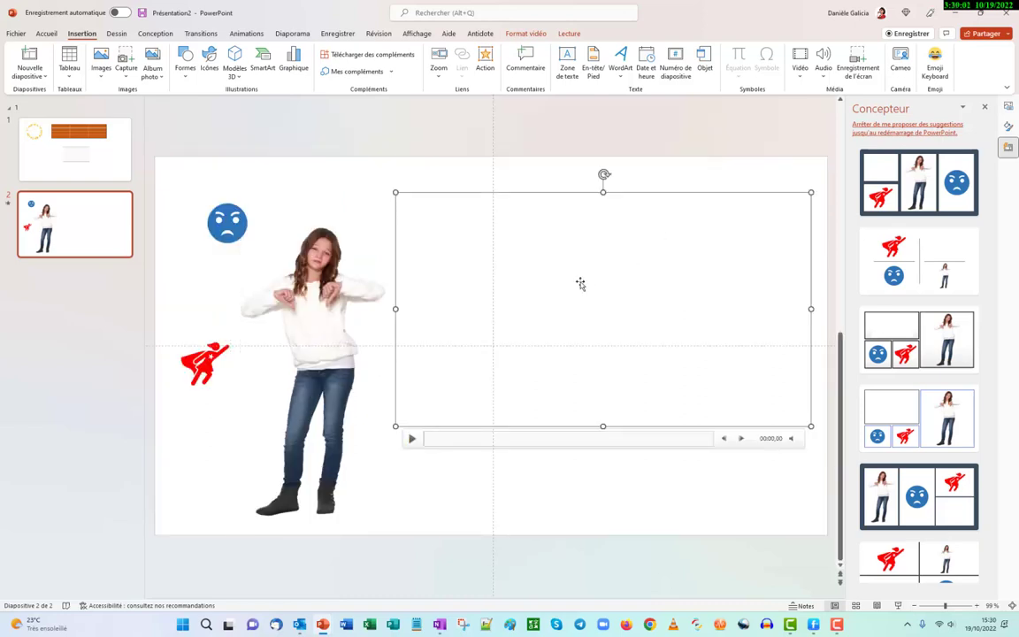
- Apply the thick black Modéré frame video style to the slide 2 video
click(525, 34)
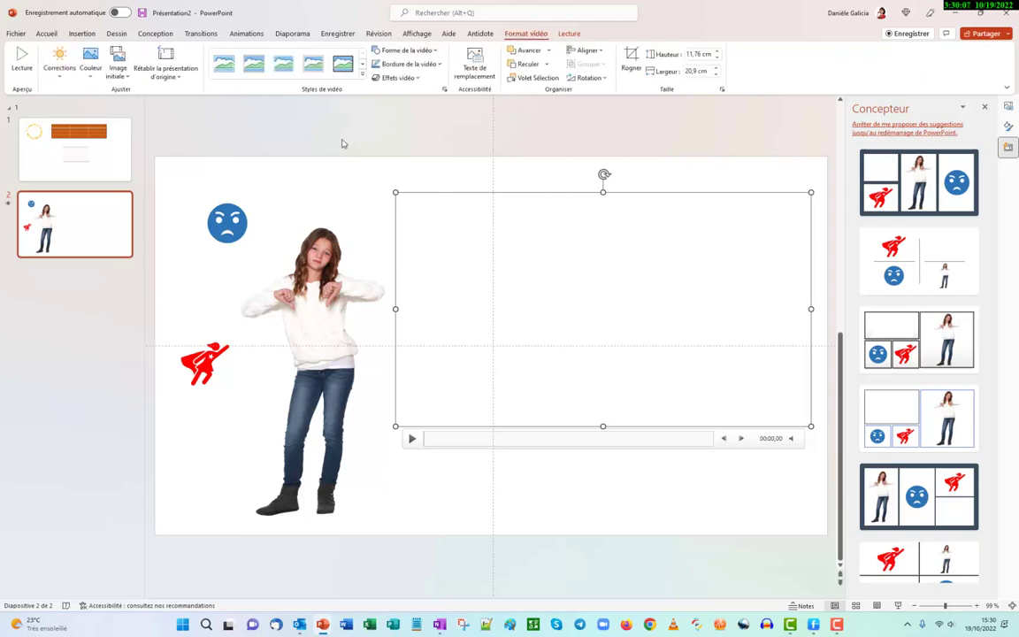
click(363, 76)
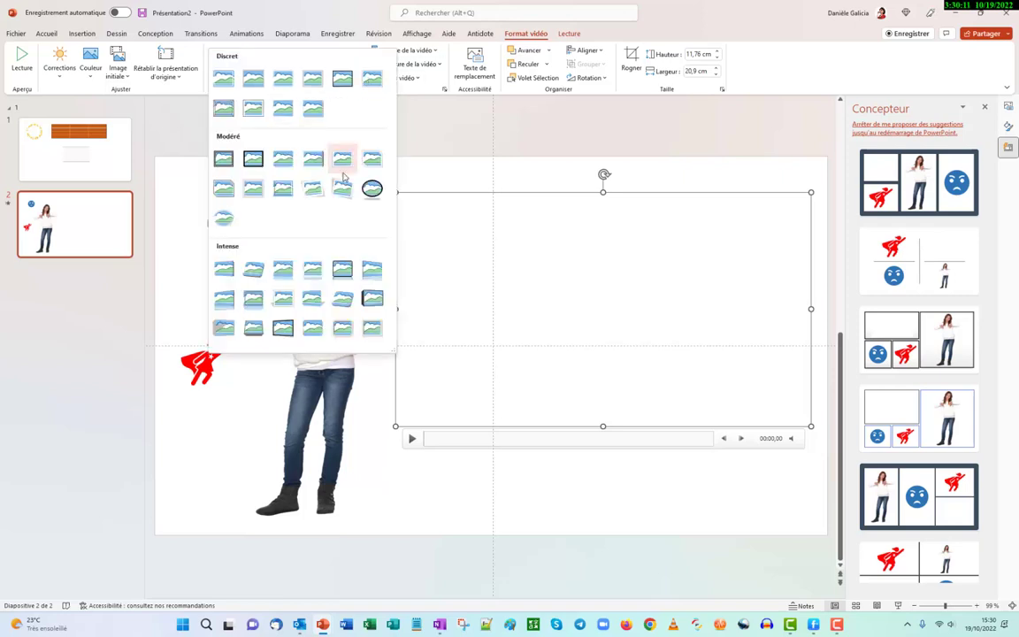
click(290, 269)
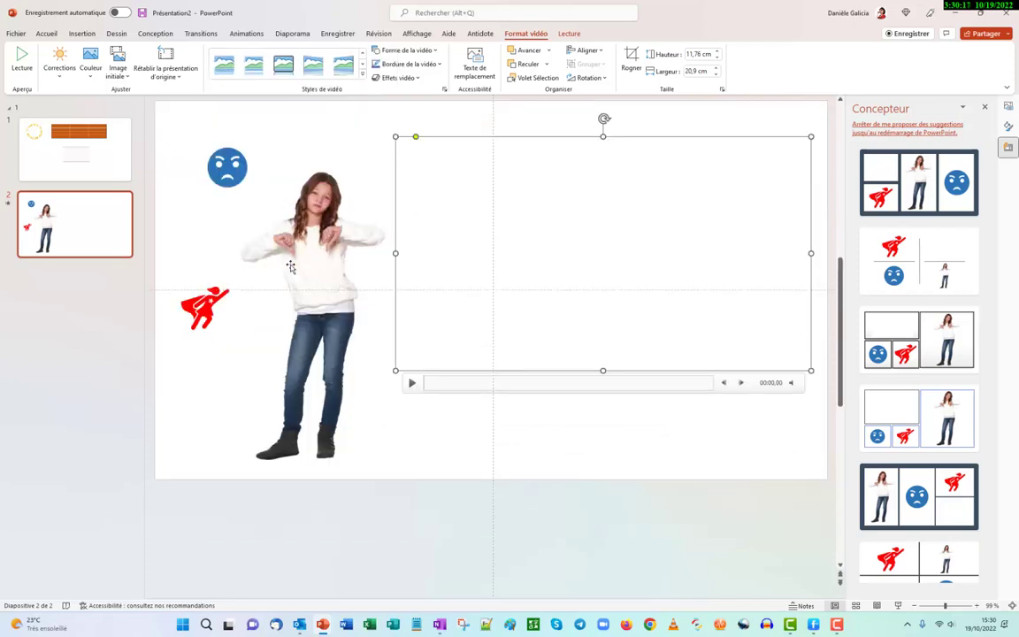
click(362, 77)
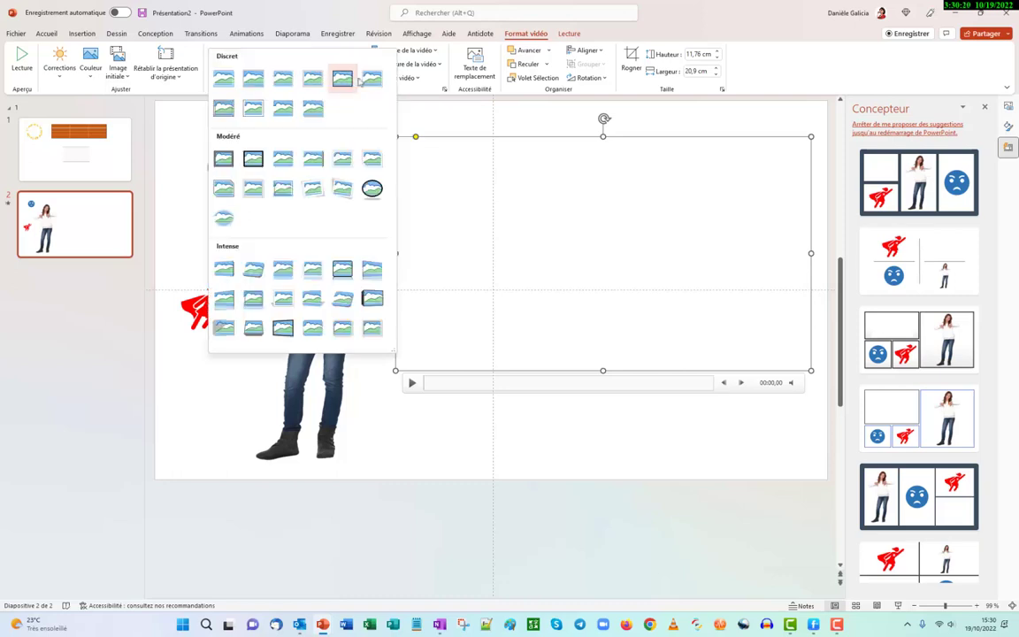
click(254, 160)
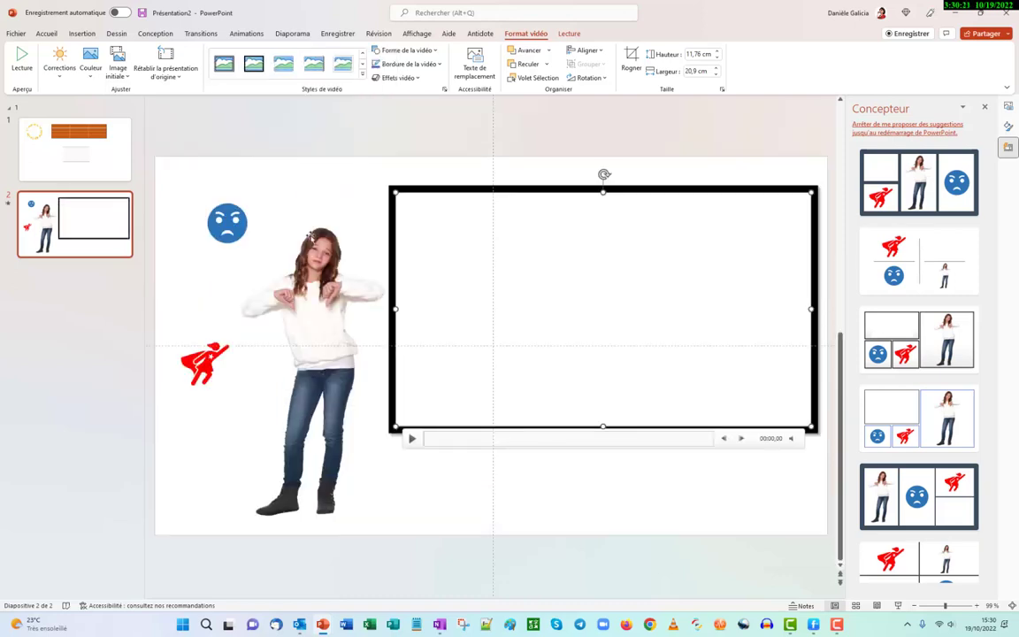
click(503, 503)
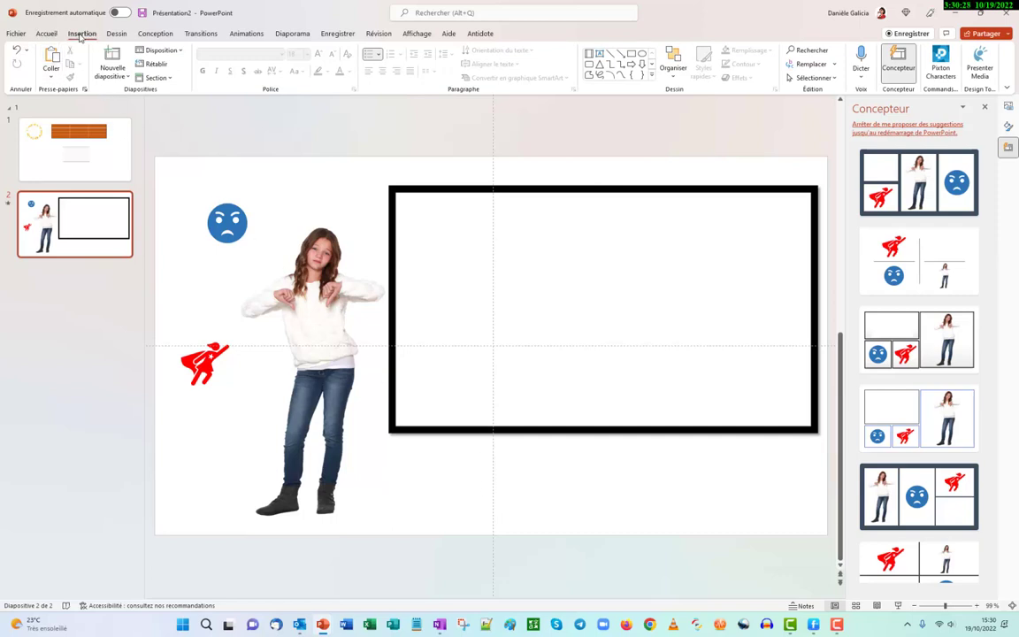
- Add a blank (Vide) slide after slide 2 and briefly look over the Dessin tools
click(76, 34)
click(43, 78)
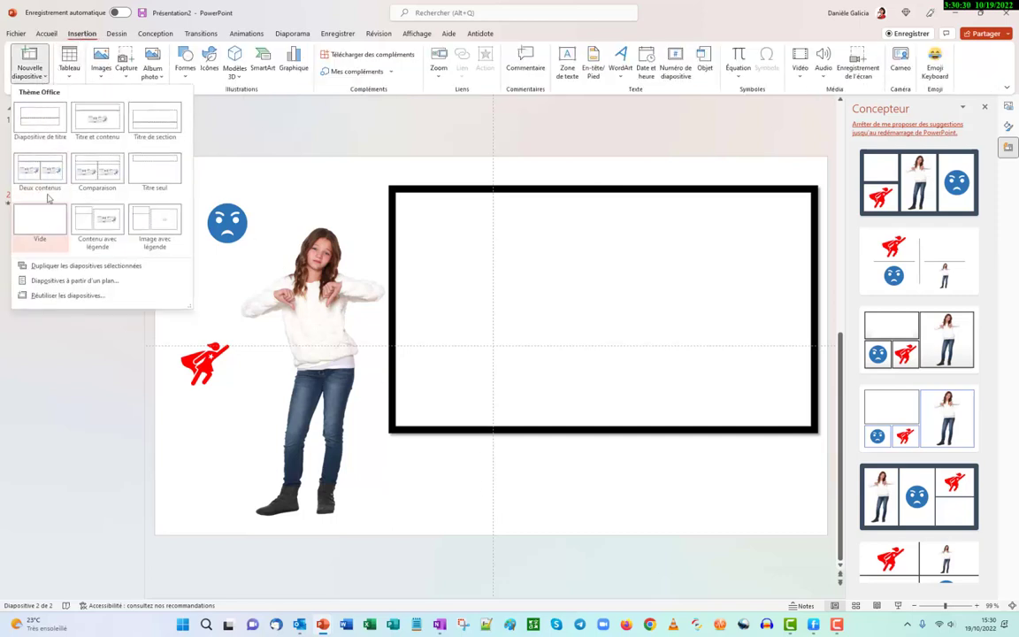
click(46, 223)
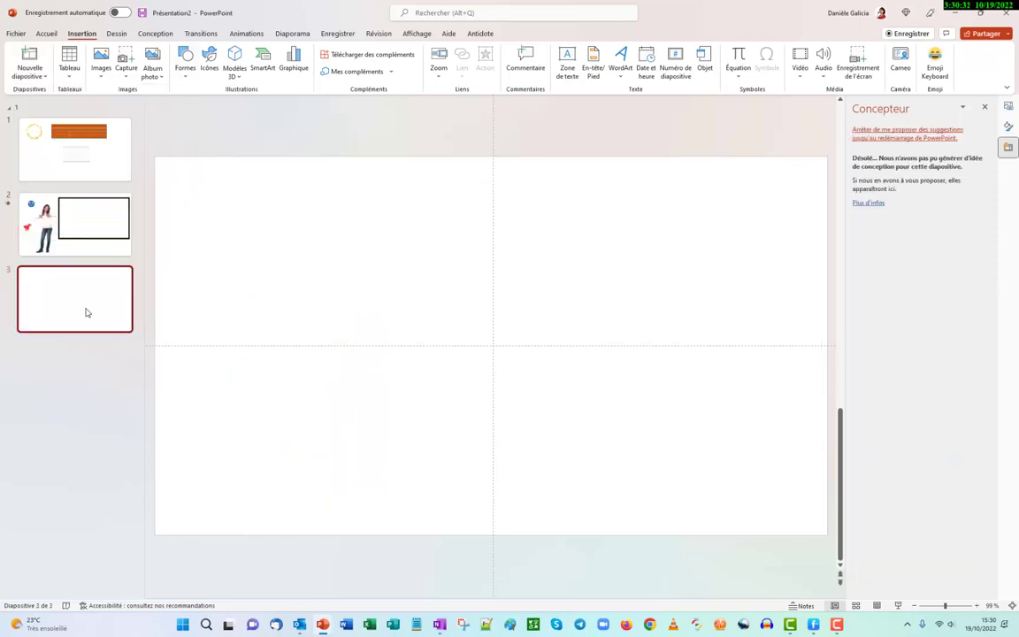
click(115, 34)
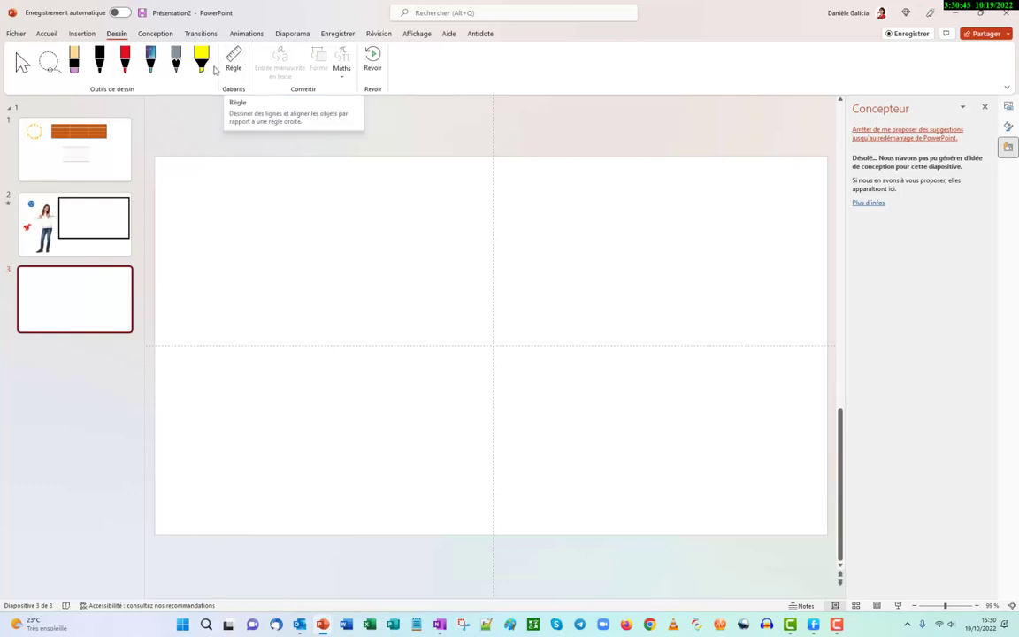
click(83, 33)
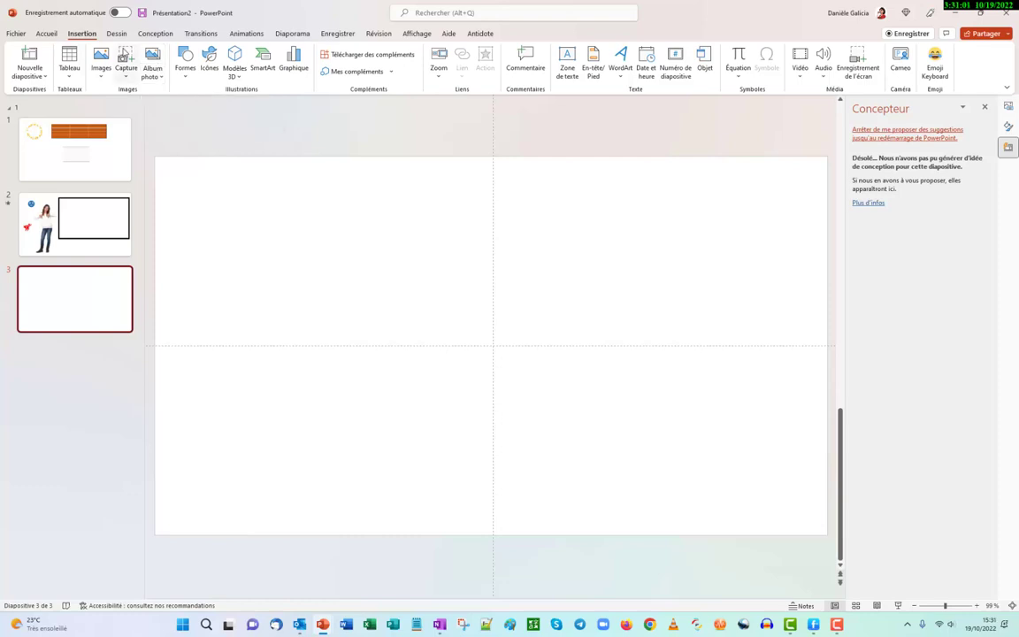
- Draw a heart shape on the left of slide 3
click(126, 60)
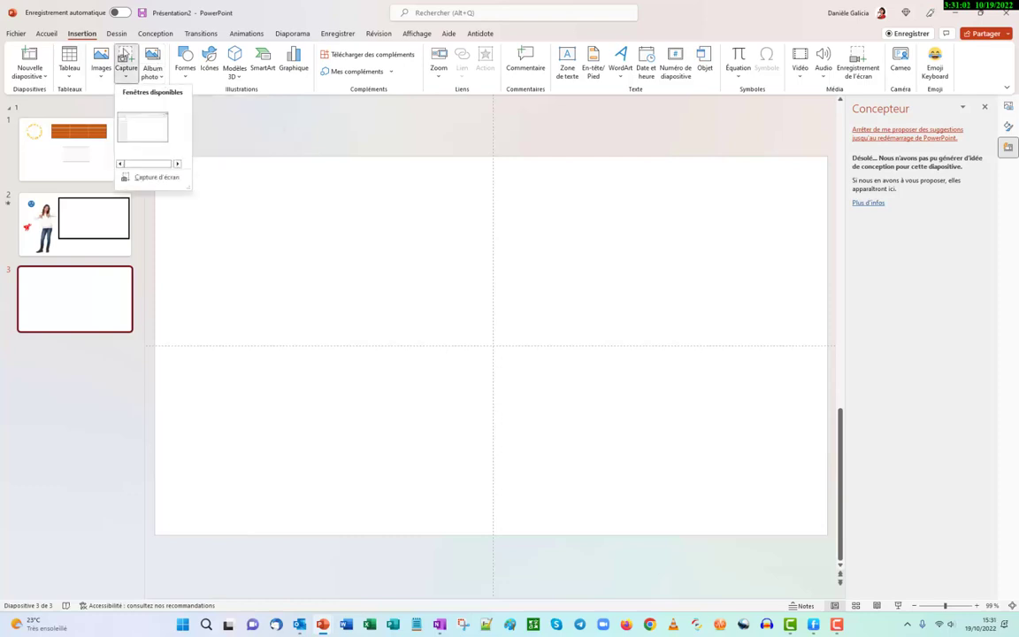
click(275, 130)
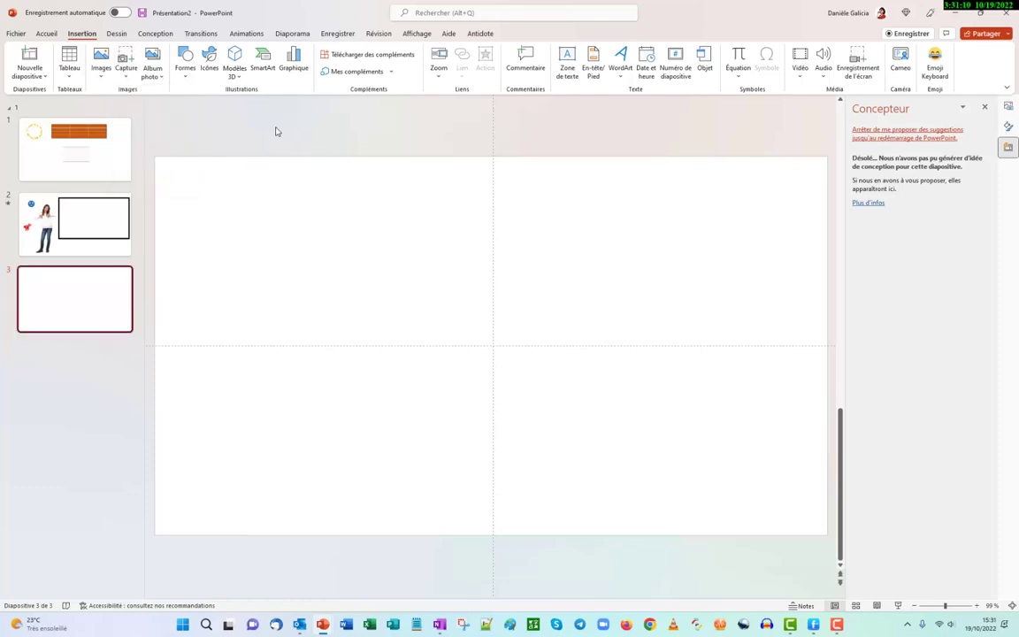
click(185, 67)
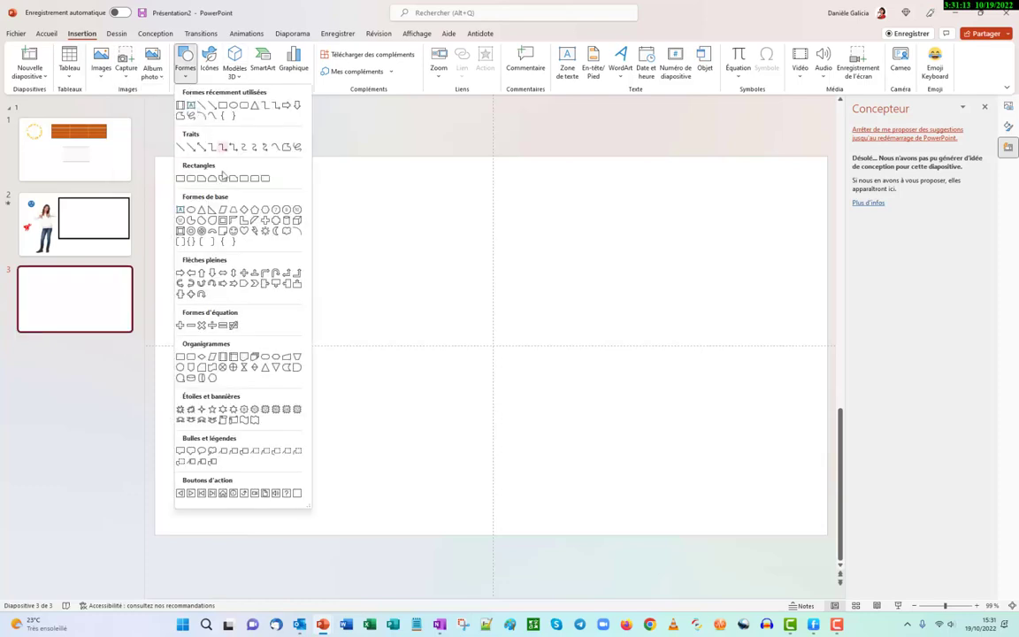
click(245, 232)
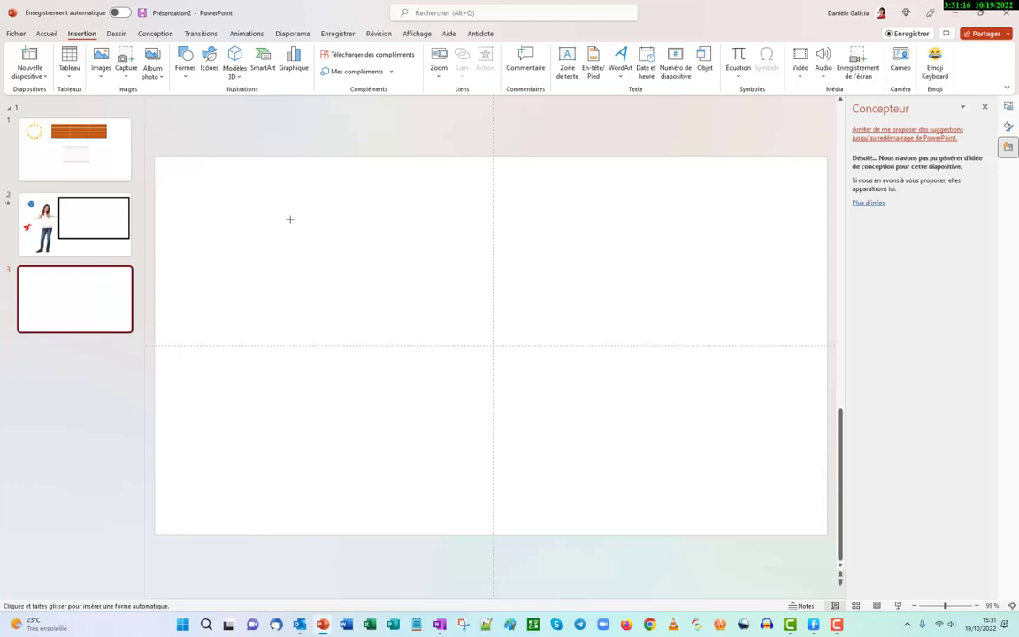
drag(291, 219, 405, 371)
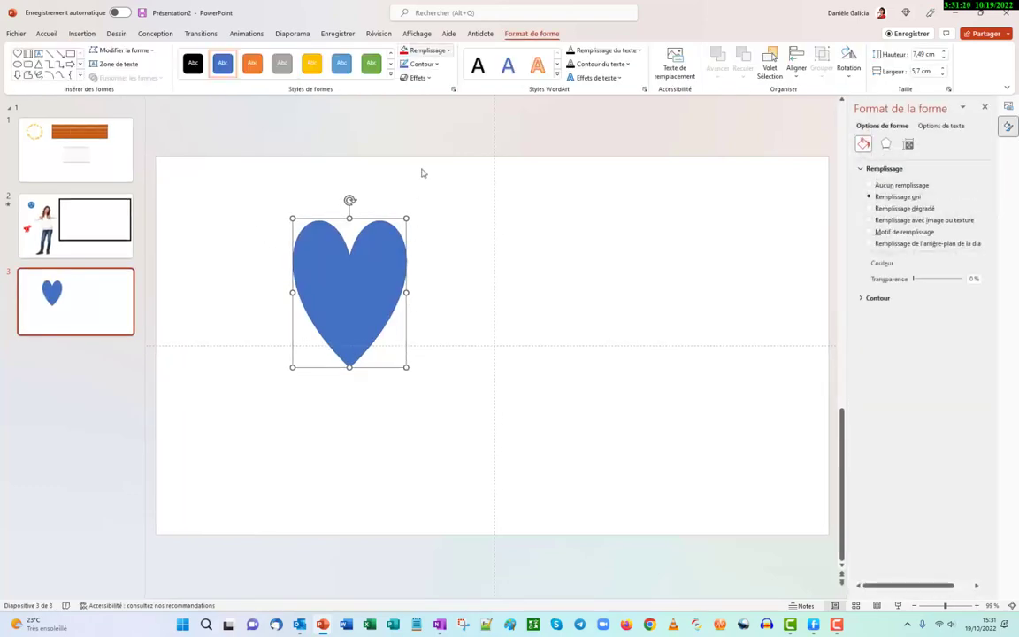
- Fill the heart with the standard red colour
click(433, 51)
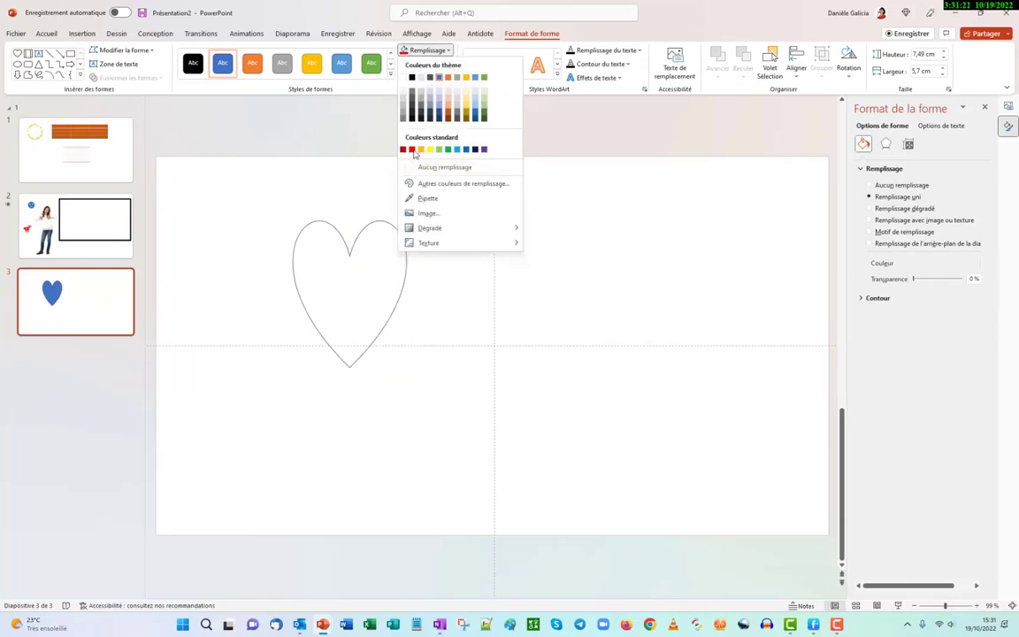
click(414, 152)
click(494, 293)
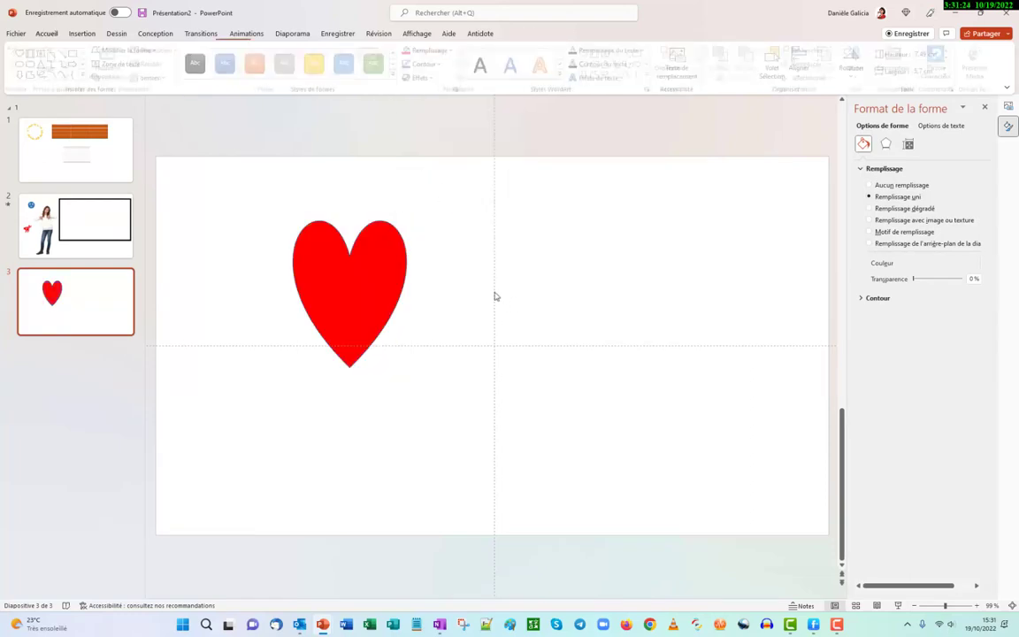
click(82, 37)
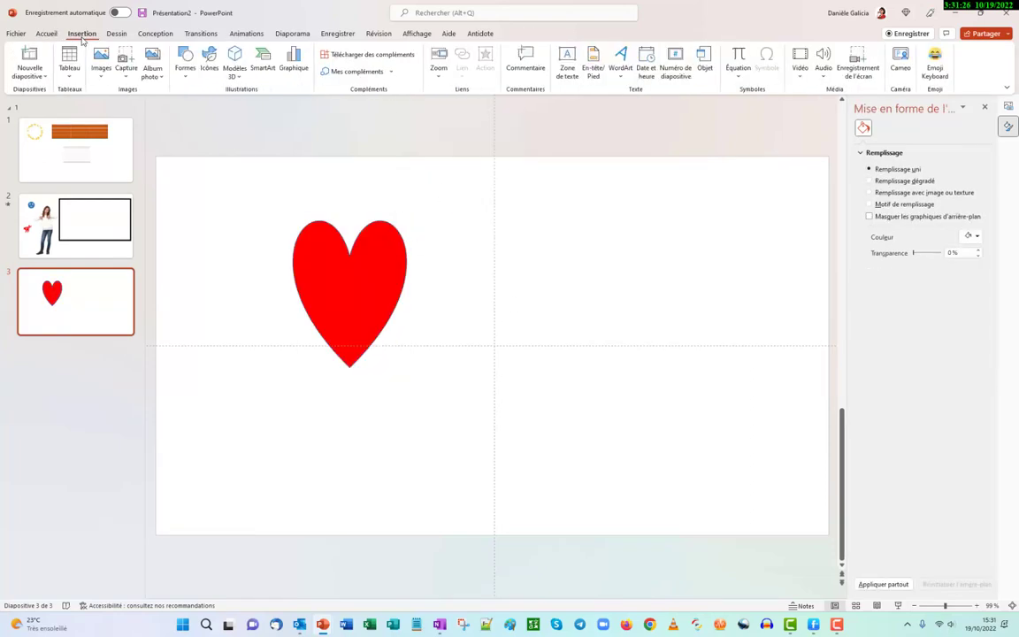
- Insert a clustered bar chart on slide 3 and look at the chart styles for the Série 3 bars
click(287, 59)
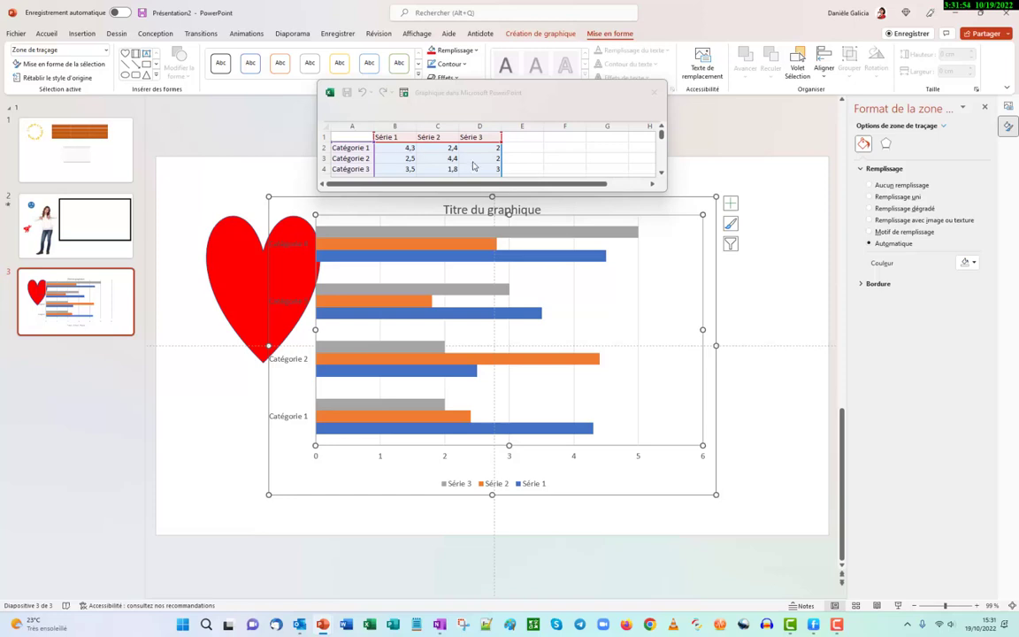
click(404, 232)
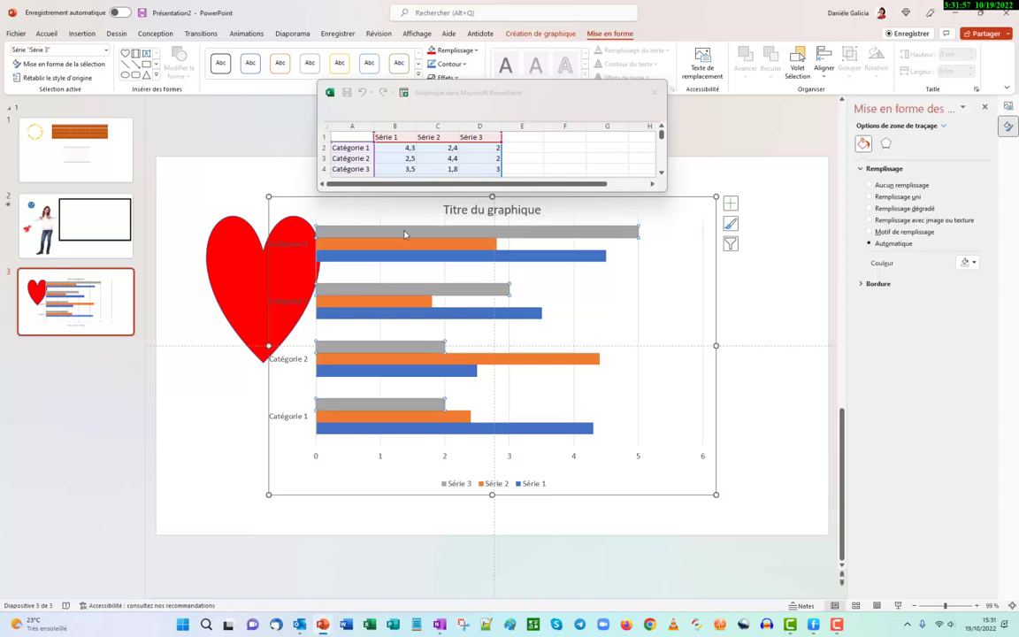
click(730, 226)
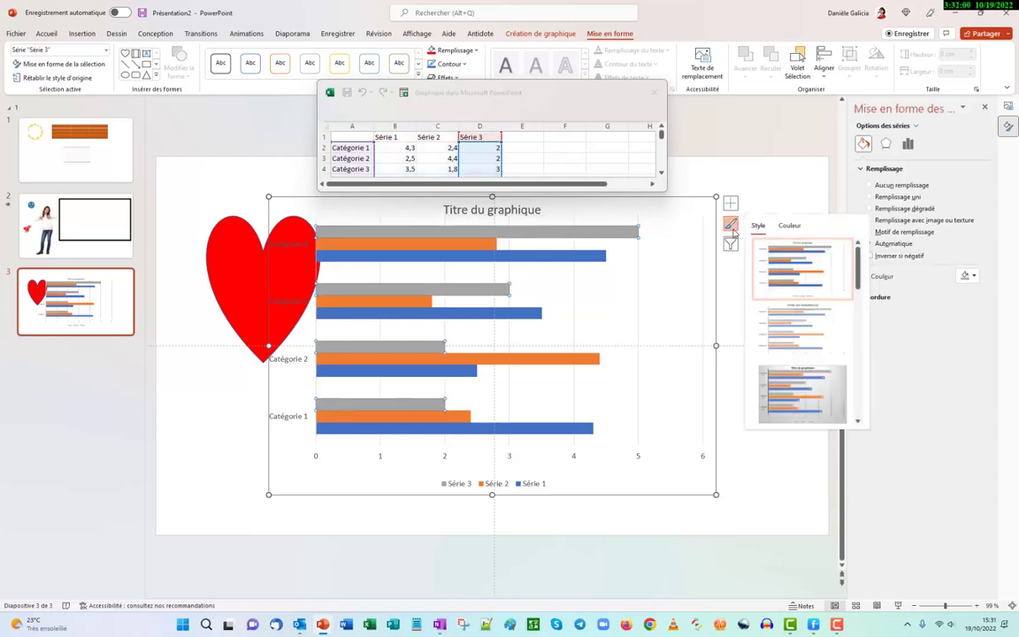
click(690, 222)
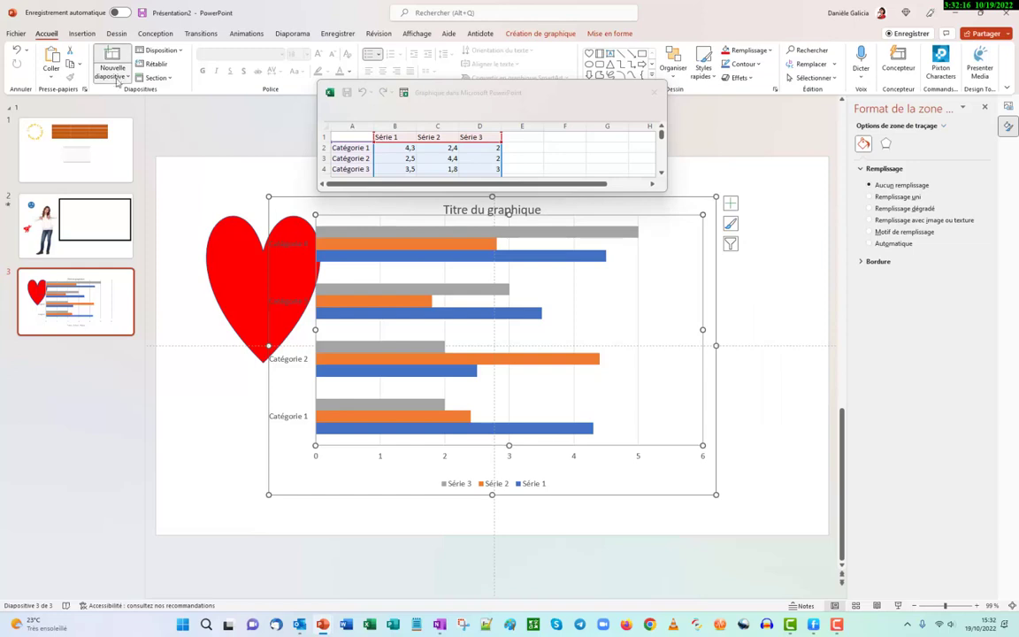
- Add a blank fourth slide with Ctrl+M and browse the Mes compléments add-ins list
click(112, 71)
key(Escape)
key(ctrl+m)
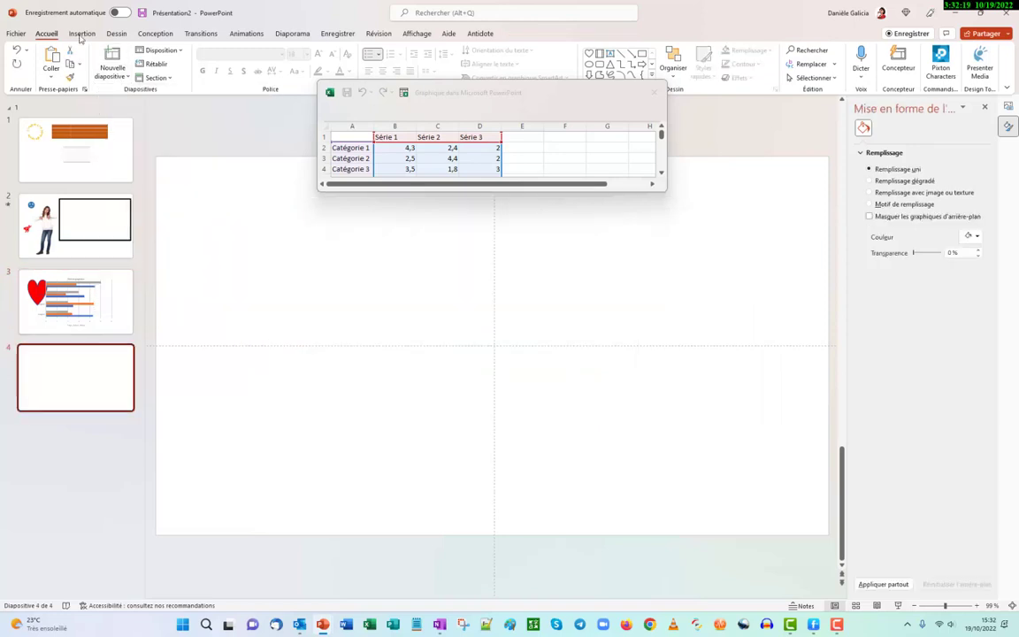
click(80, 34)
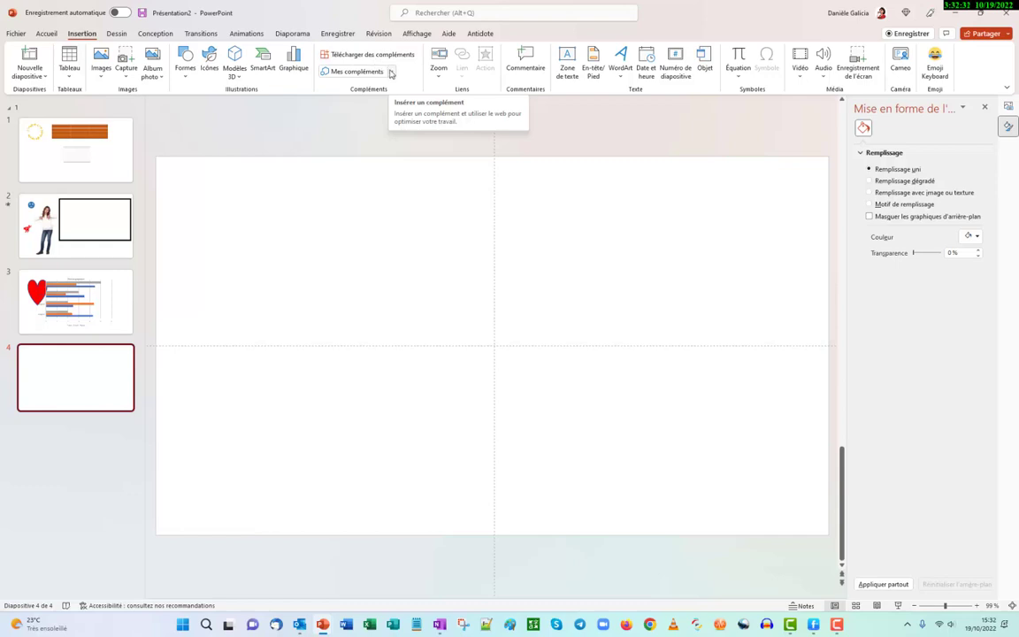
click(390, 74)
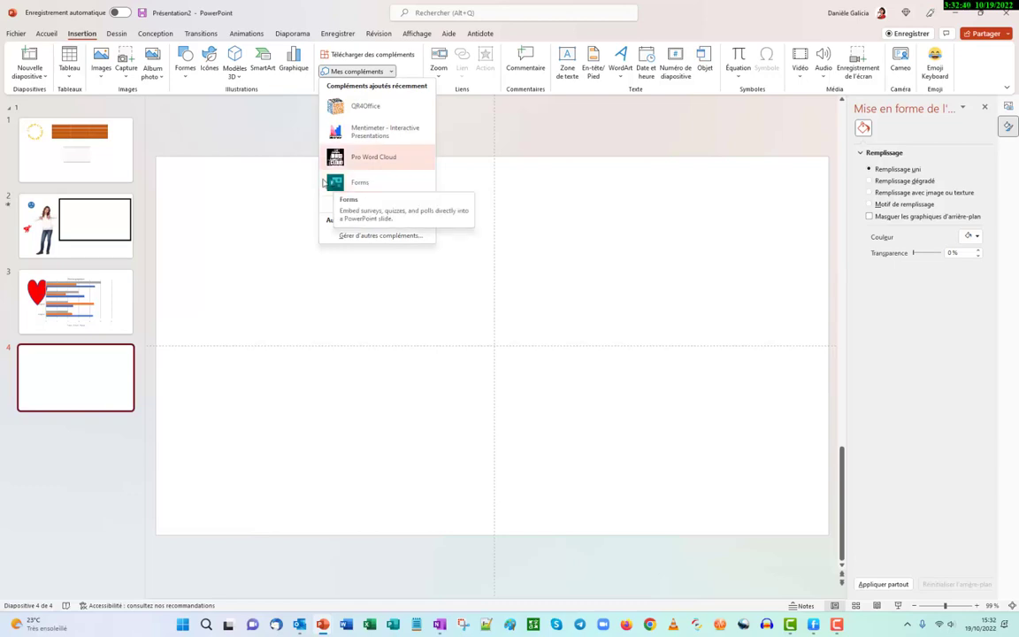
click(463, 130)
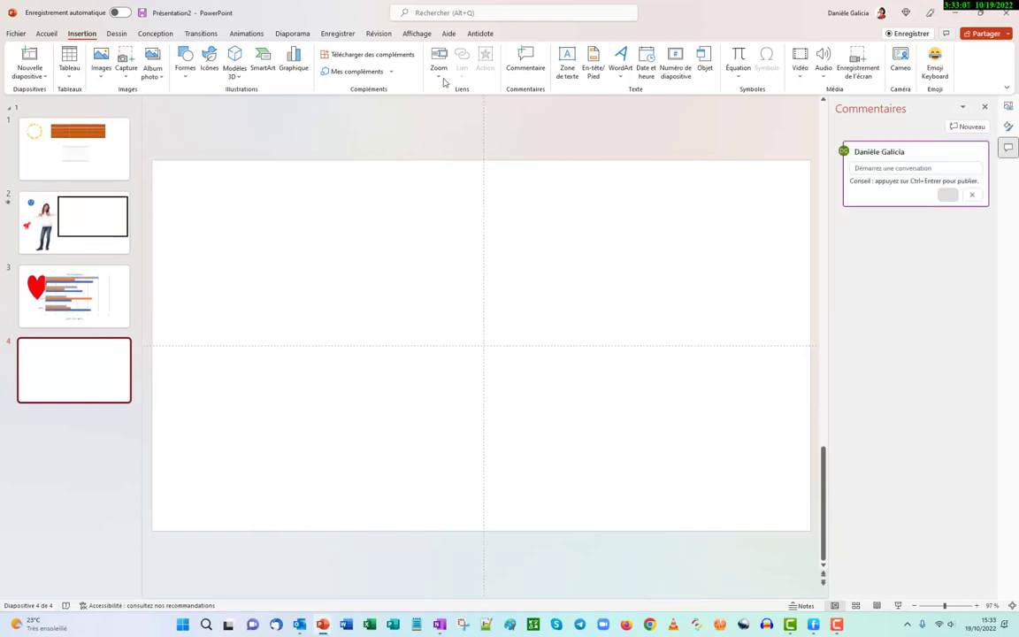
- Draw and discard an empty text box on slide 4, then open the En-tête/Pied settings
click(567, 64)
drag(263, 214, 601, 352)
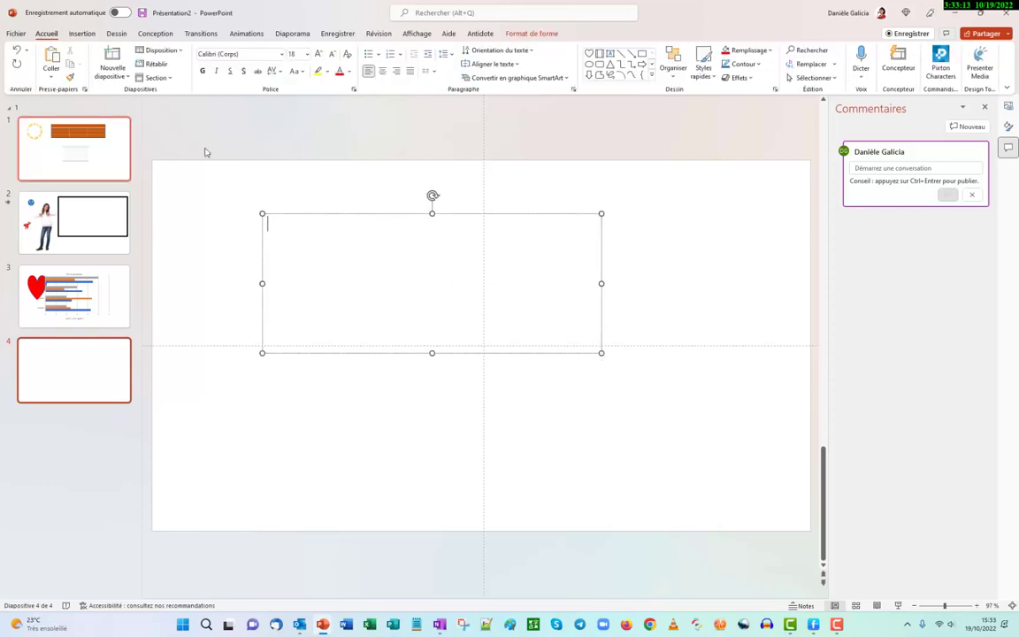
click(17, 51)
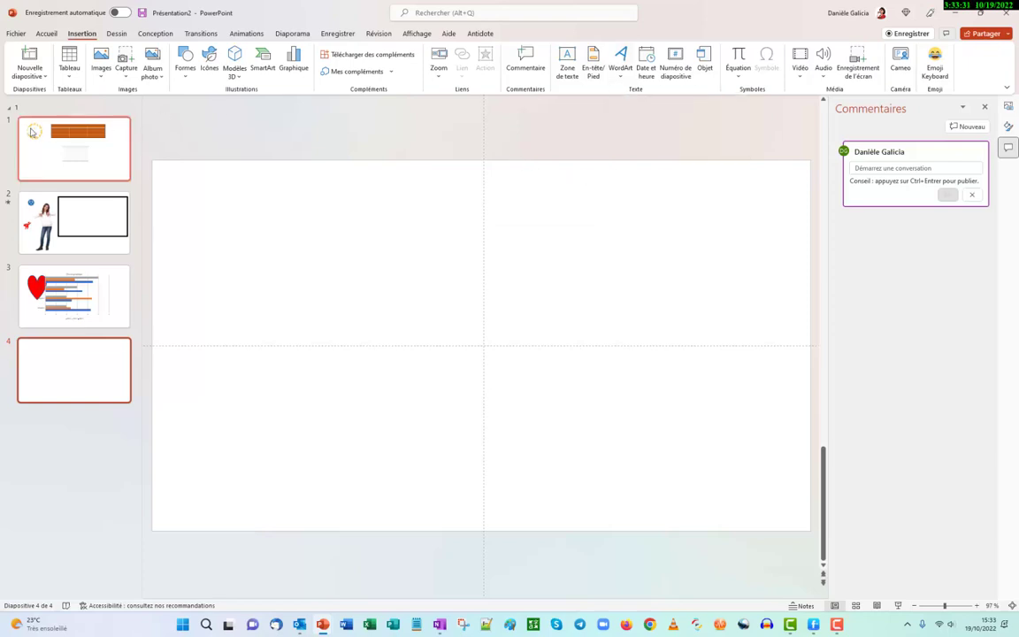
click(31, 131)
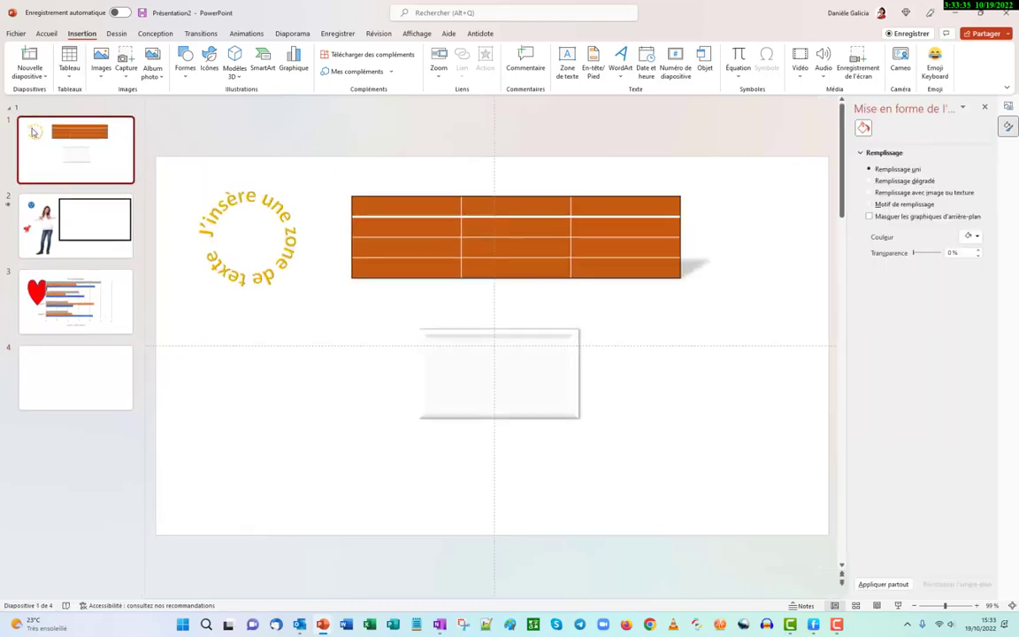
click(645, 58)
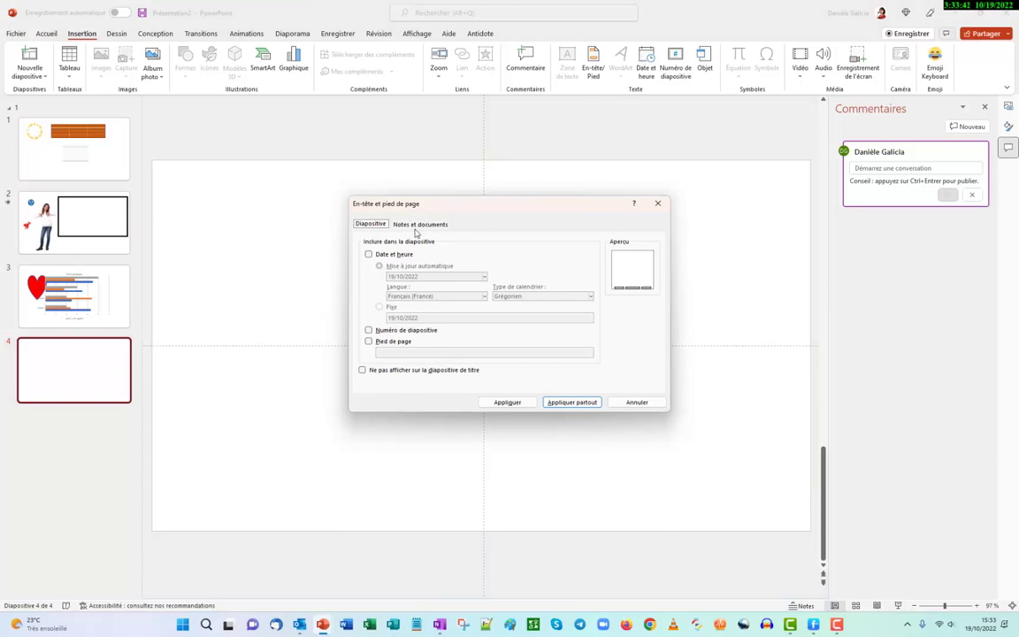
- Close the header and footer dialog unchanged and cancel the Insérer un objet window
key(Tab)
key(Return)
key(Return)
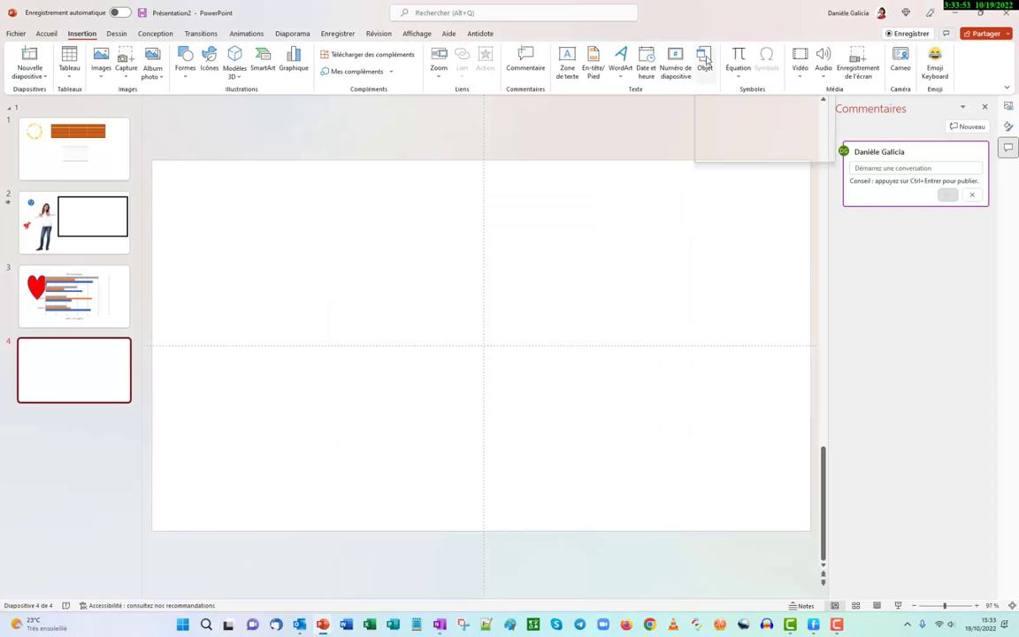
click(704, 60)
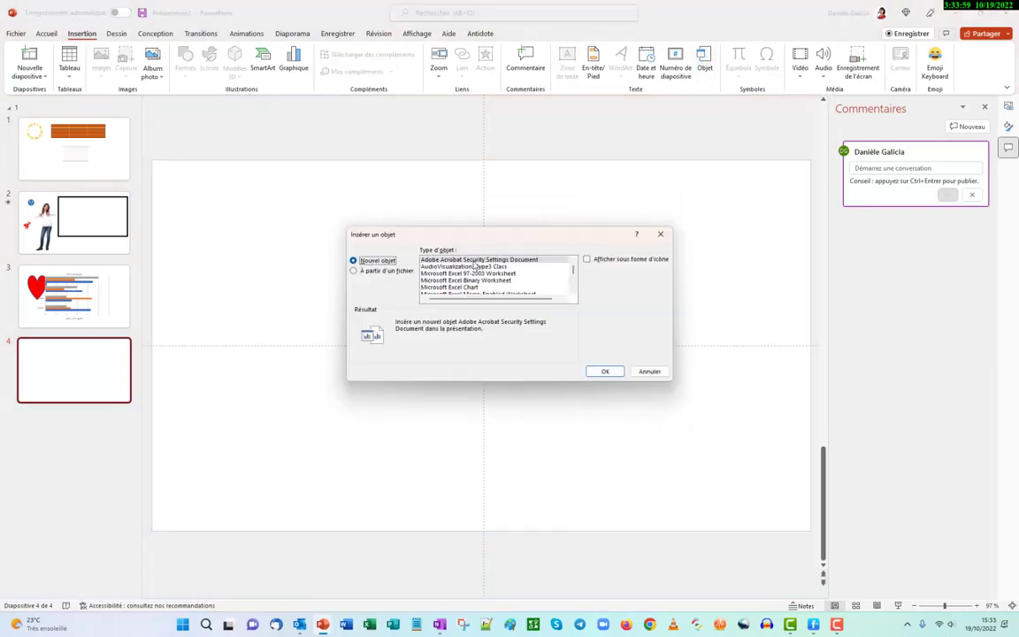
scroll(440, 267, down, 2)
scroll(440, 267, down, 2)
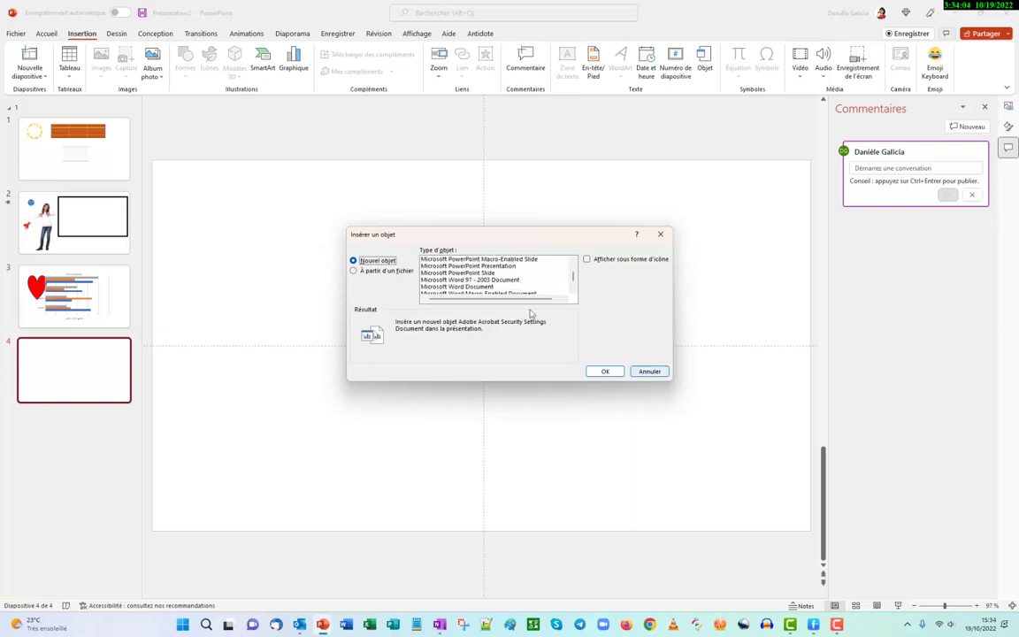
click(649, 372)
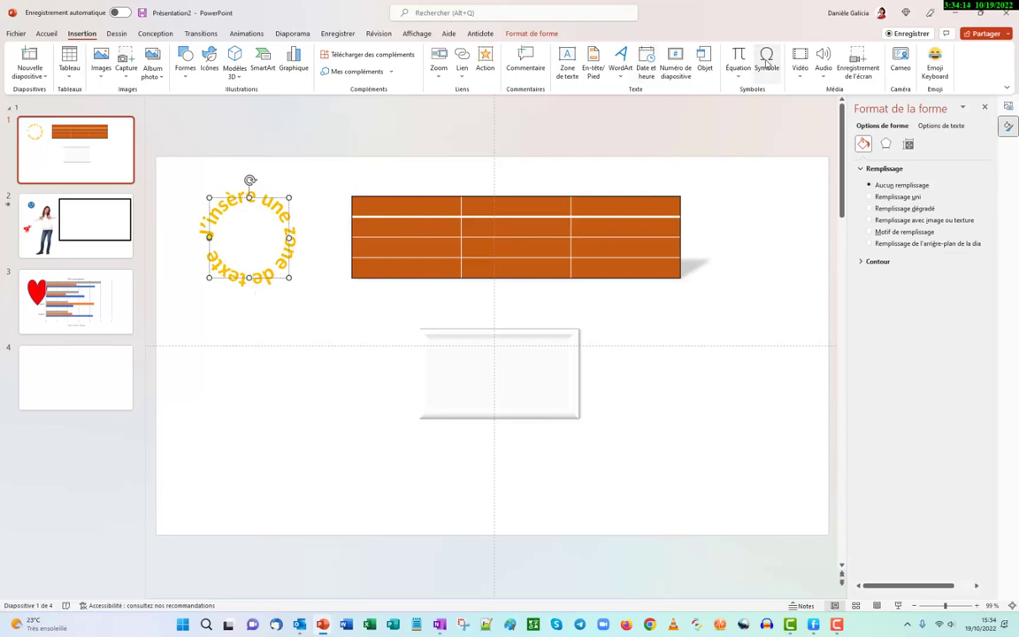
- Open the Caractères spéciaux picker and close it without inserting a symbol
click(766, 62)
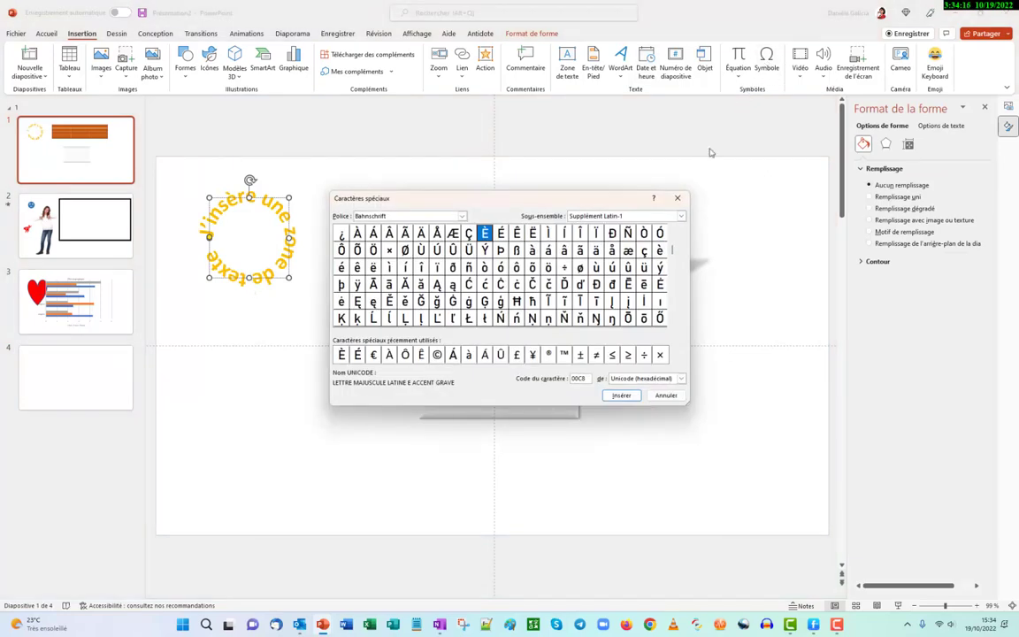
click(678, 197)
click(727, 204)
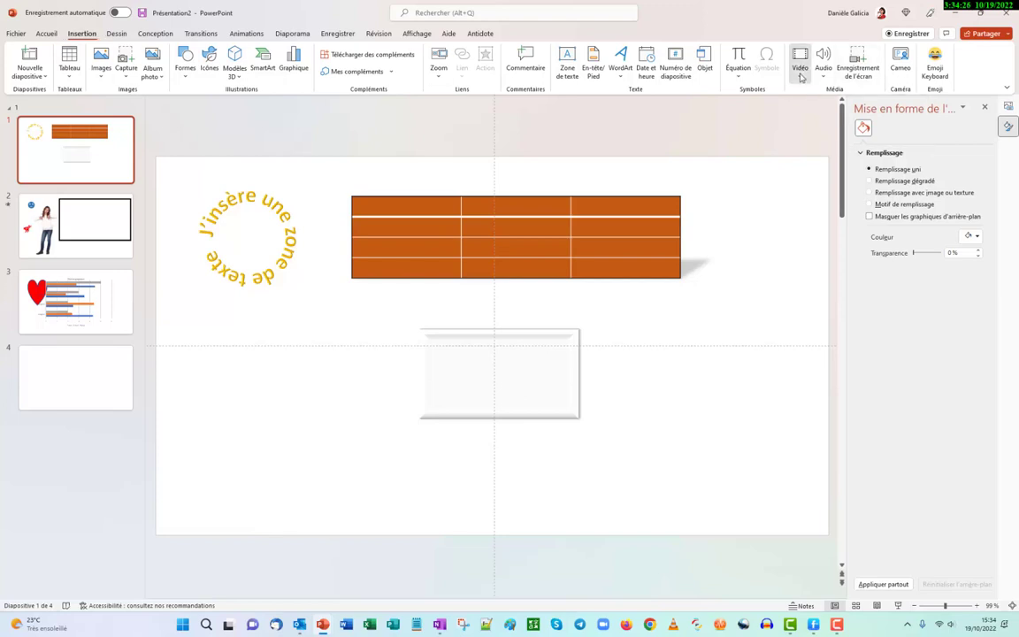
click(800, 78)
click(38, 371)
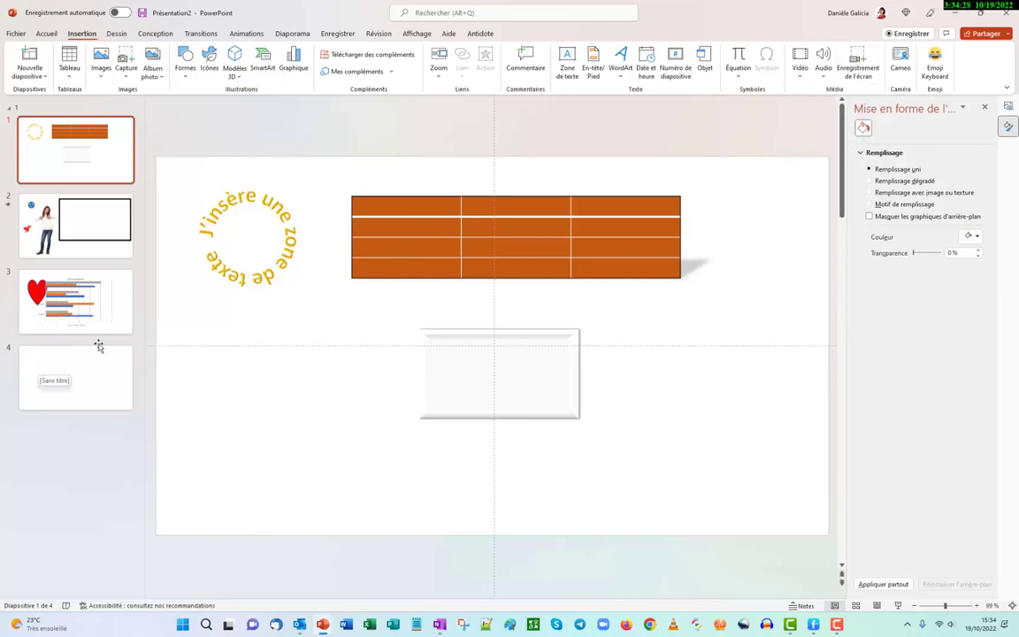
click(800, 76)
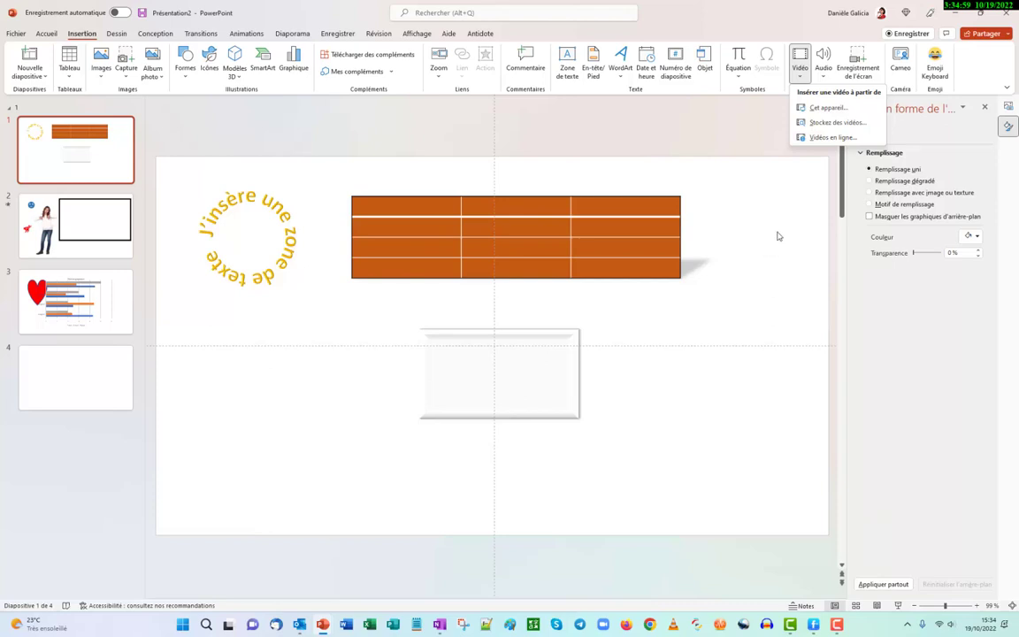
click(819, 73)
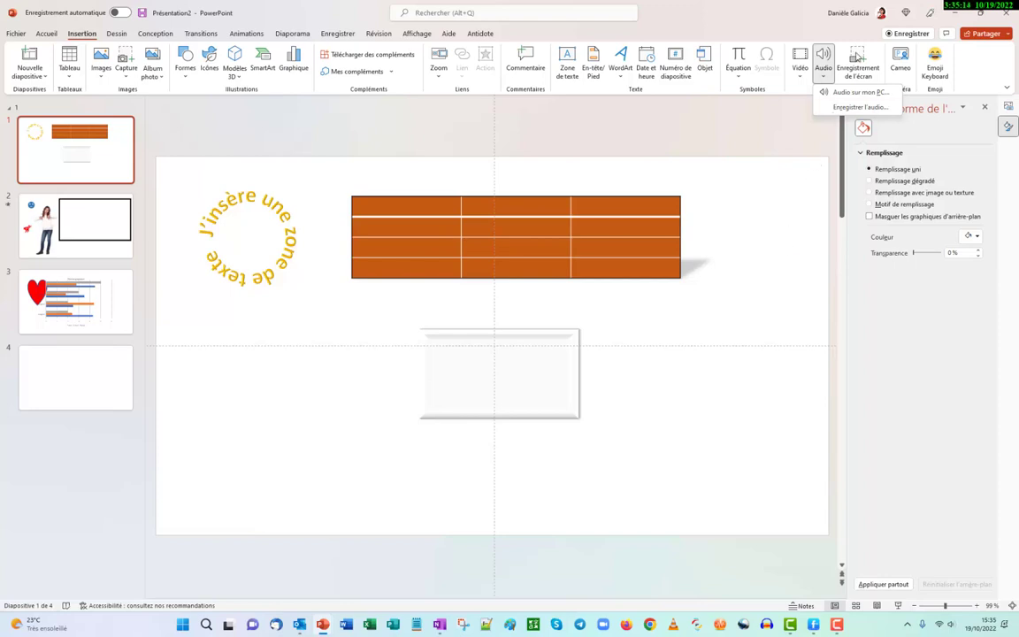
click(856, 56)
click(856, 56)
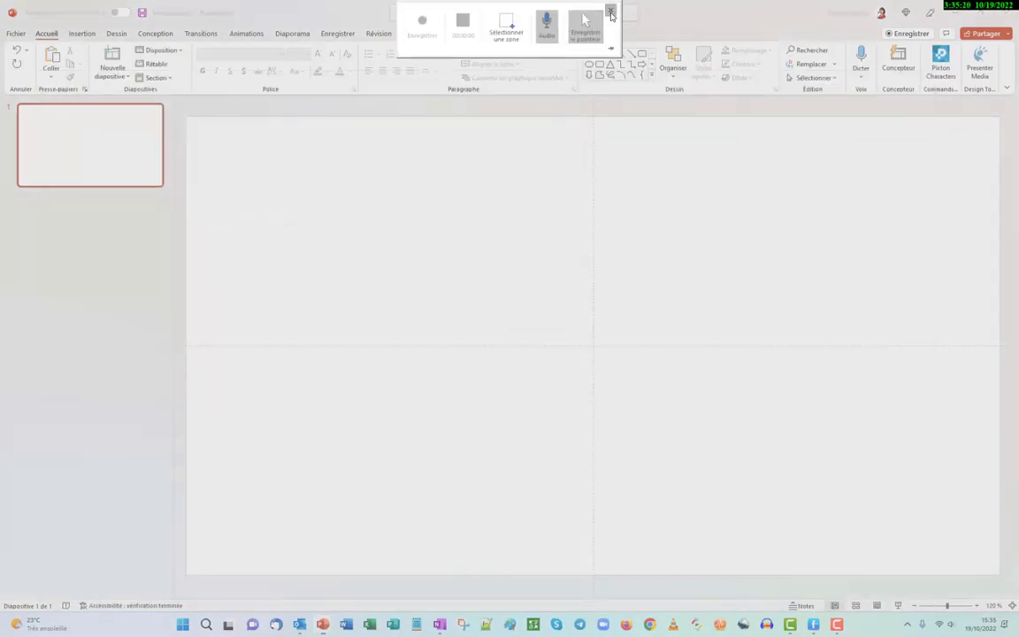
click(610, 12)
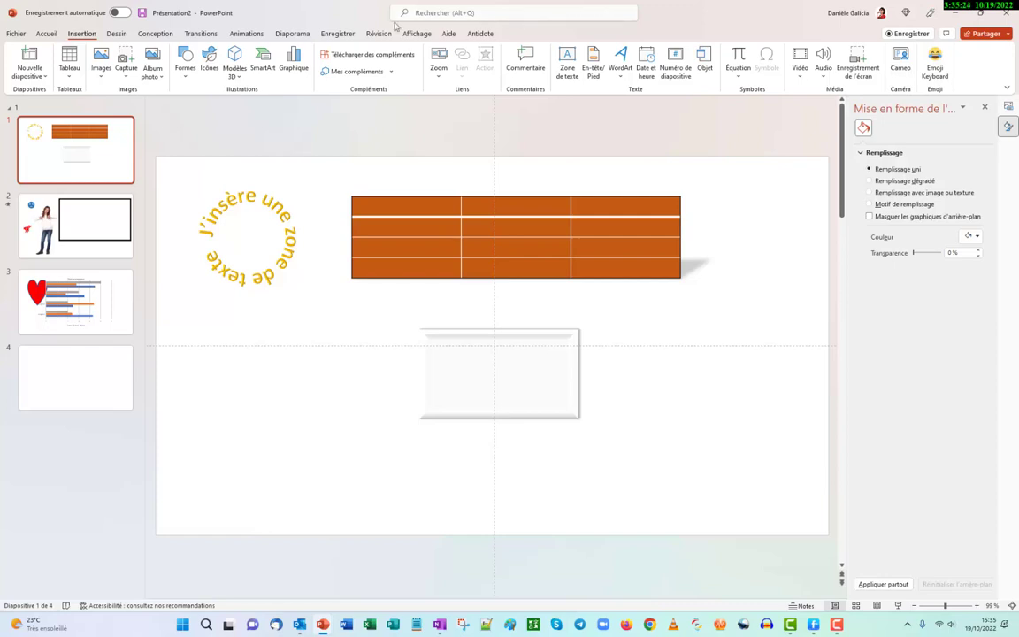
- Show the Conception tools and cancel custom slide size, keeping 33,867 × 19,05 cm
click(115, 35)
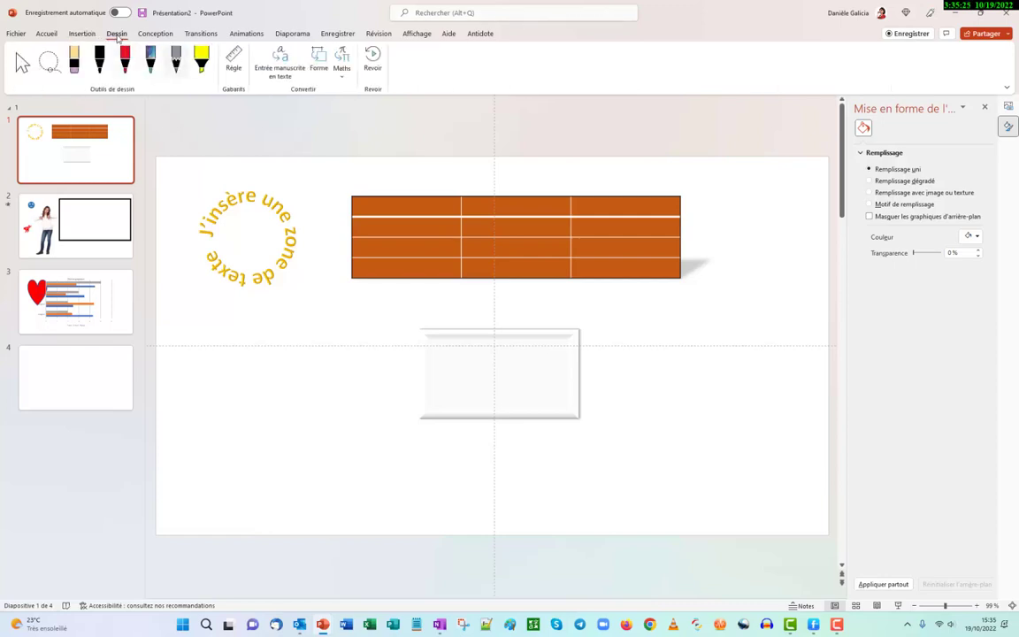
click(153, 34)
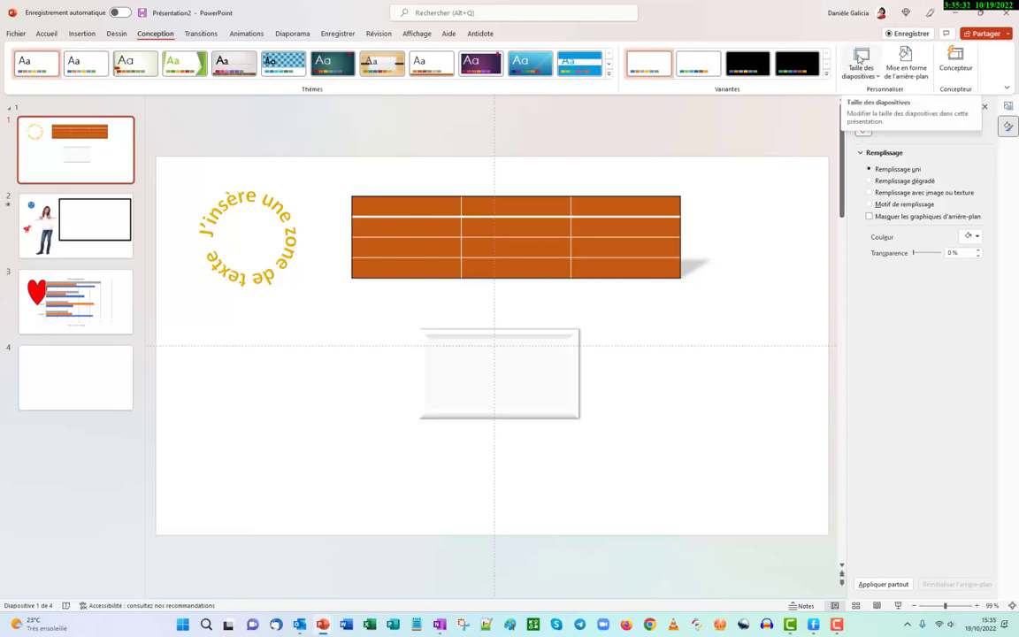
click(858, 58)
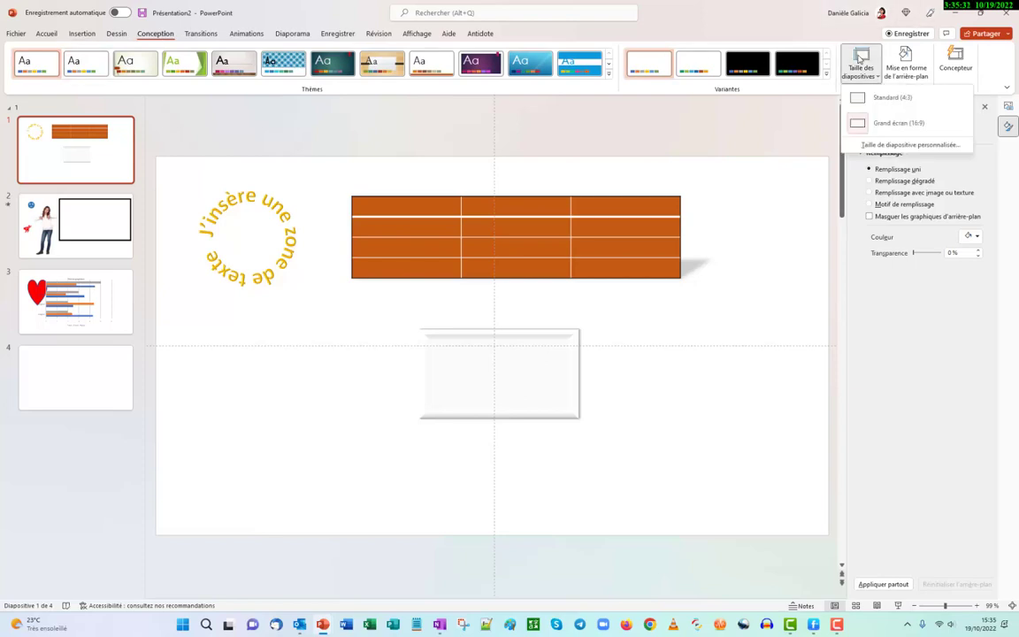
click(906, 147)
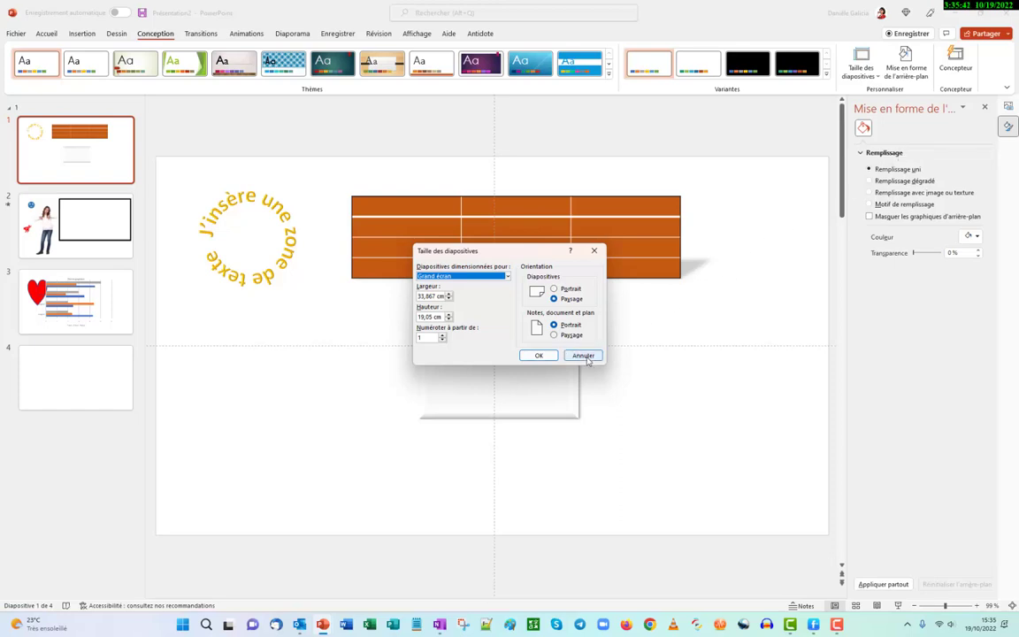
click(584, 355)
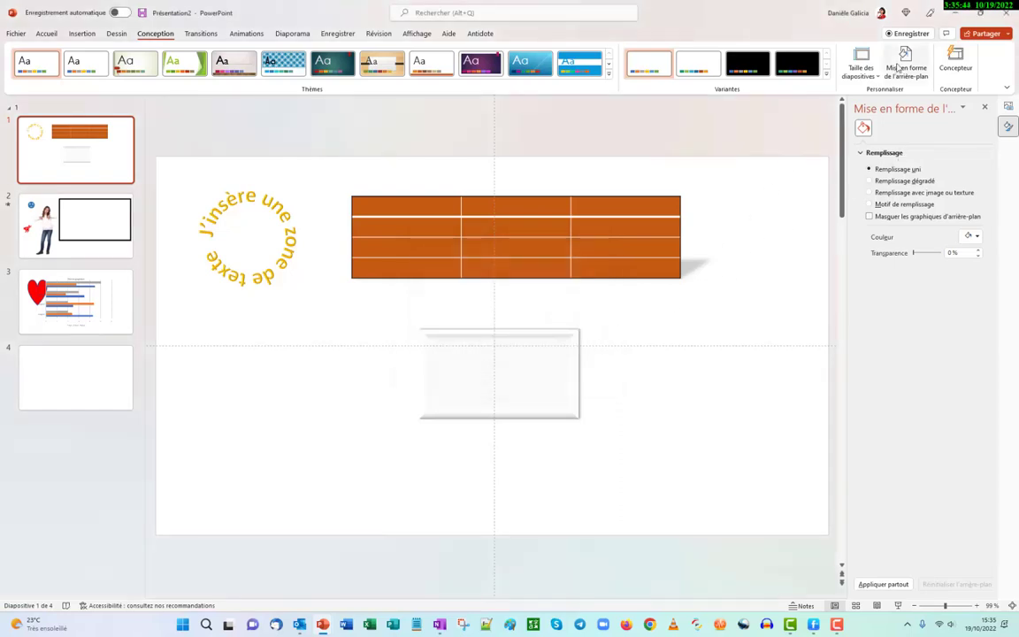
click(977, 236)
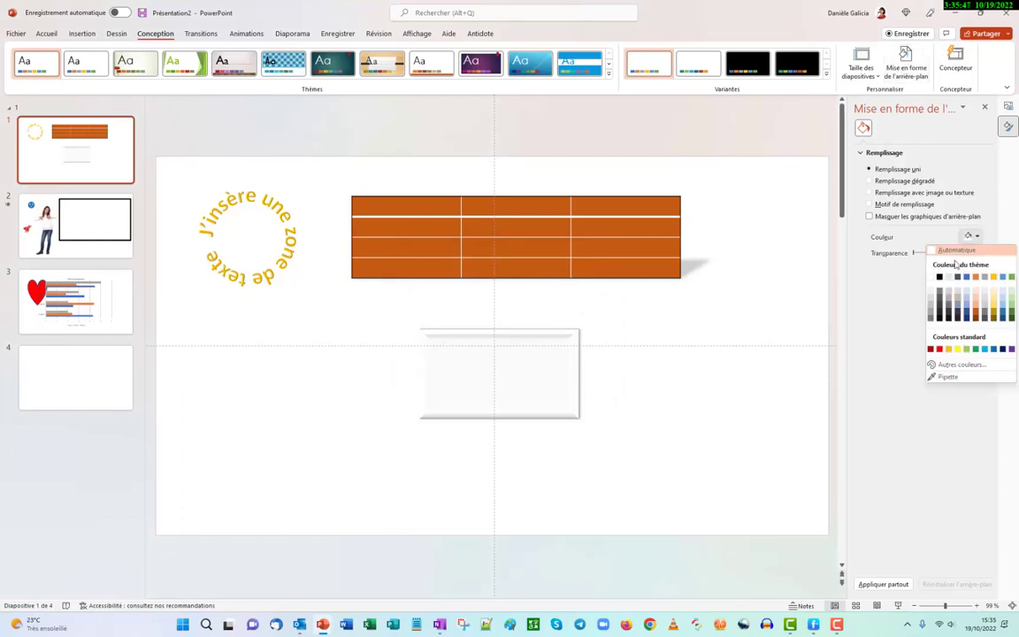
click(893, 331)
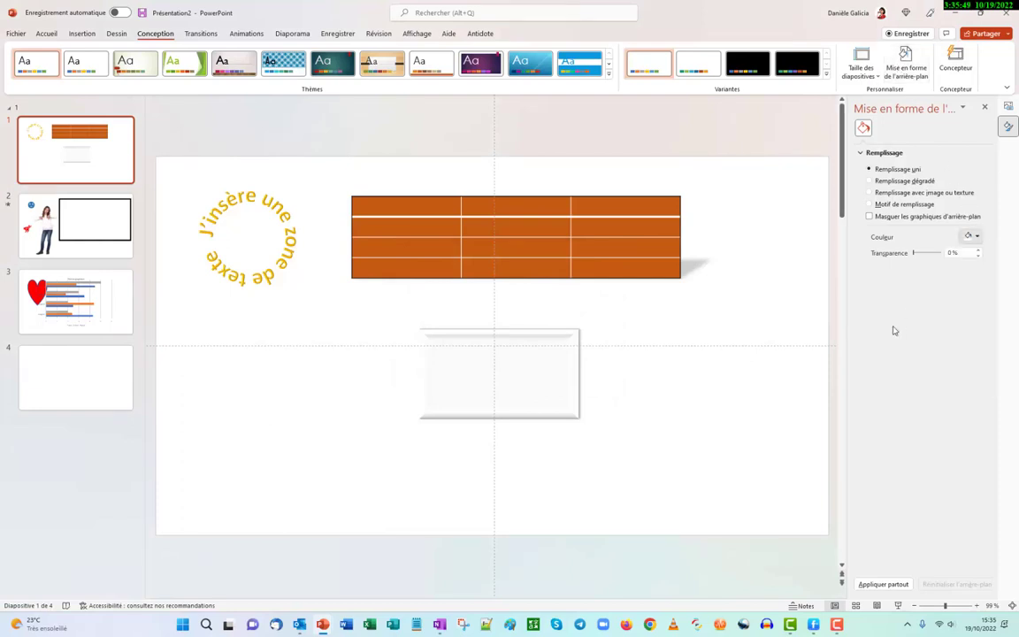
click(869, 180)
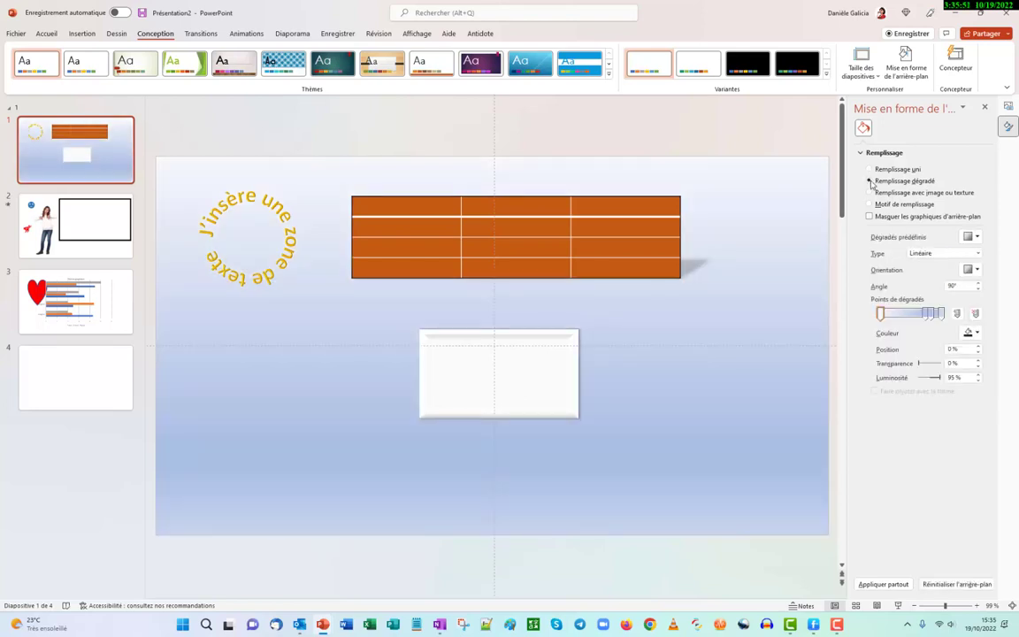
click(869, 192)
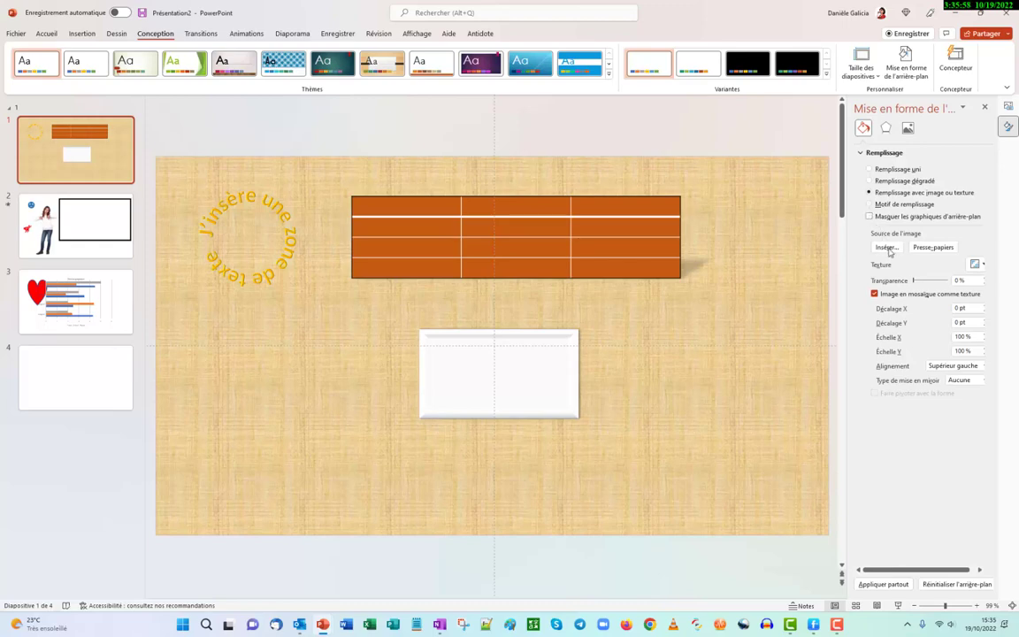
click(886, 248)
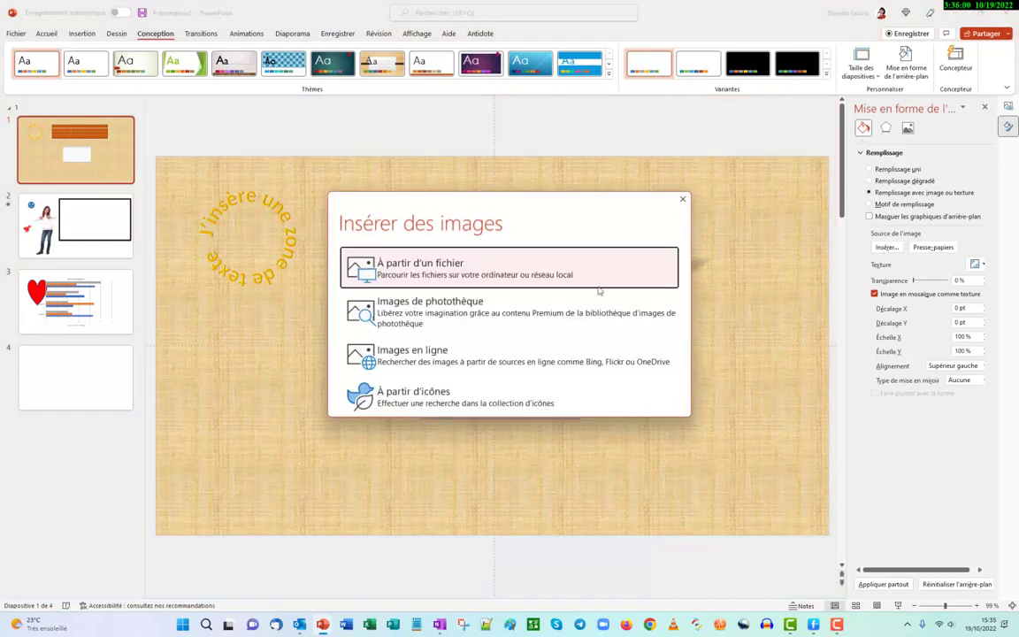
click(461, 305)
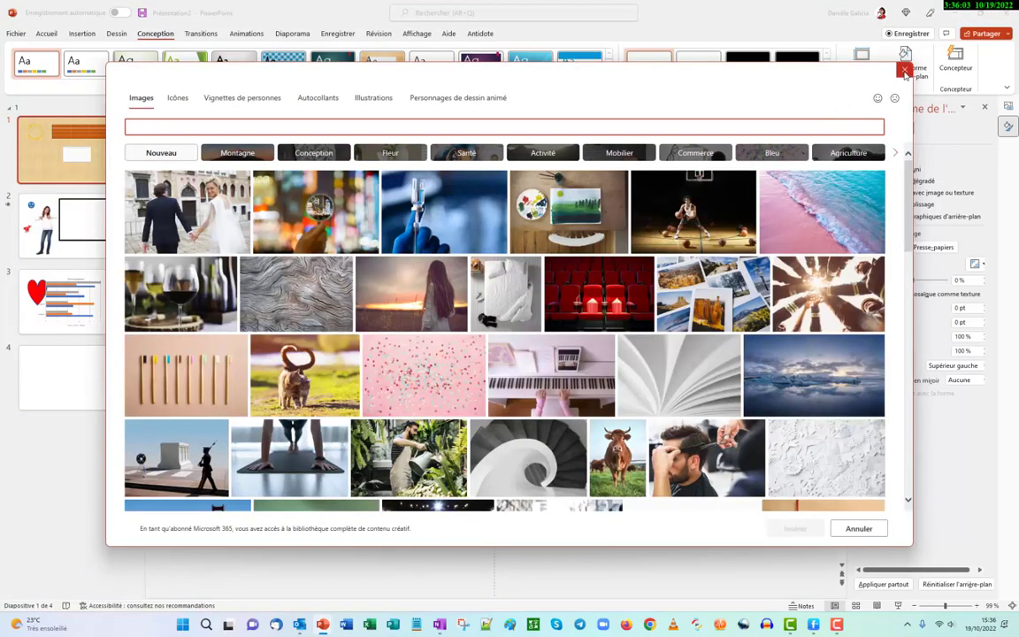
click(902, 70)
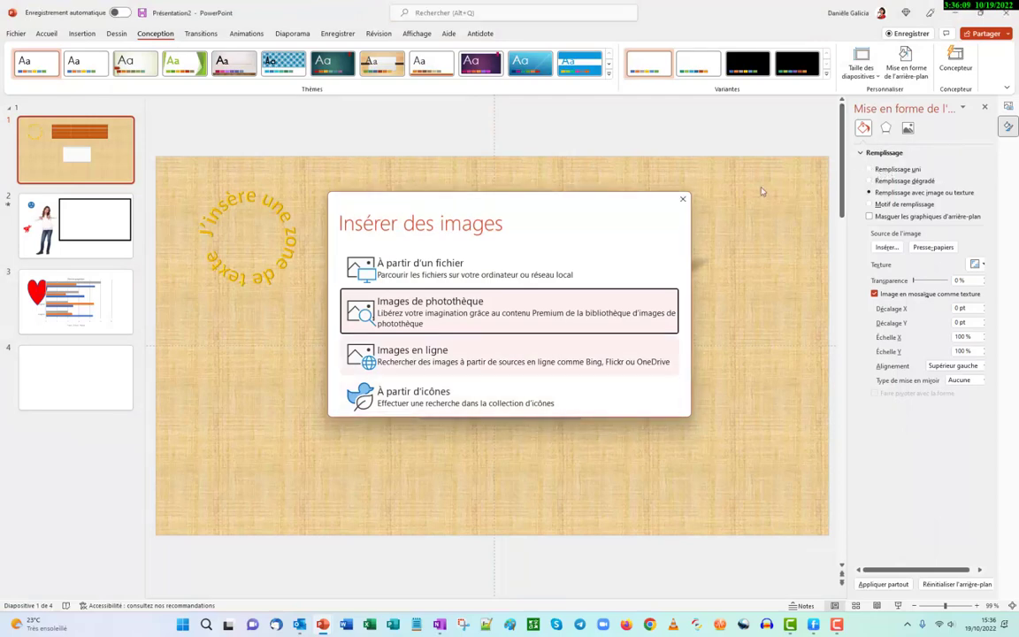
click(682, 199)
click(881, 169)
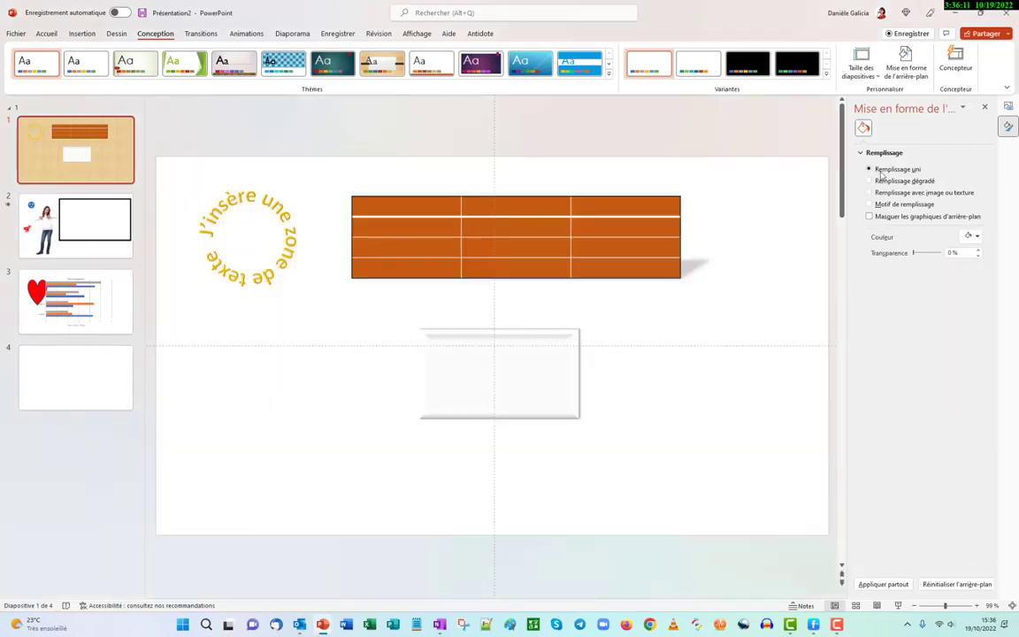
click(968, 237)
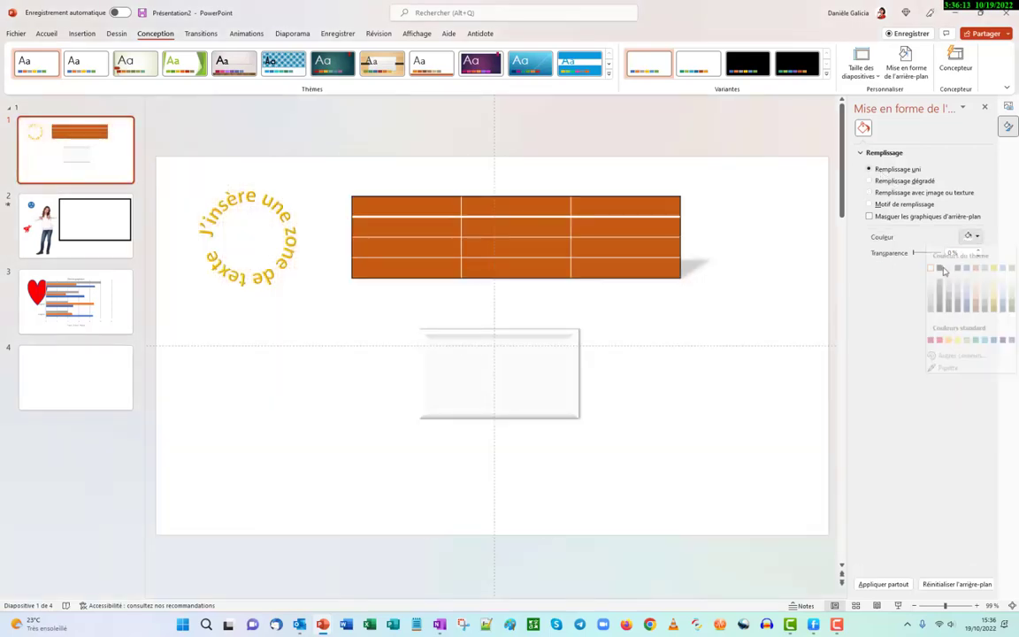
click(881, 351)
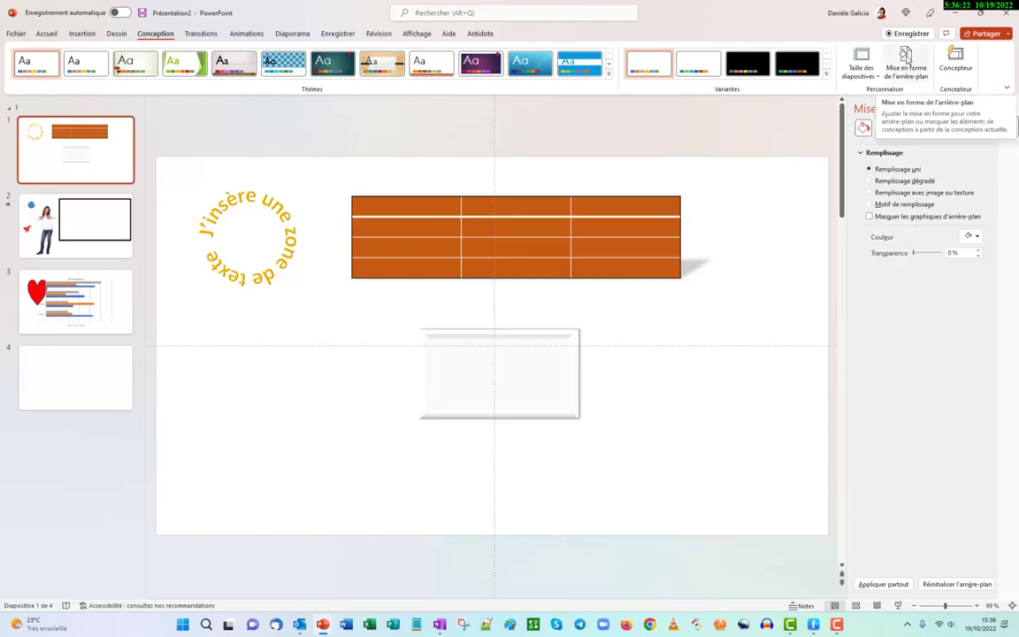
click(906, 58)
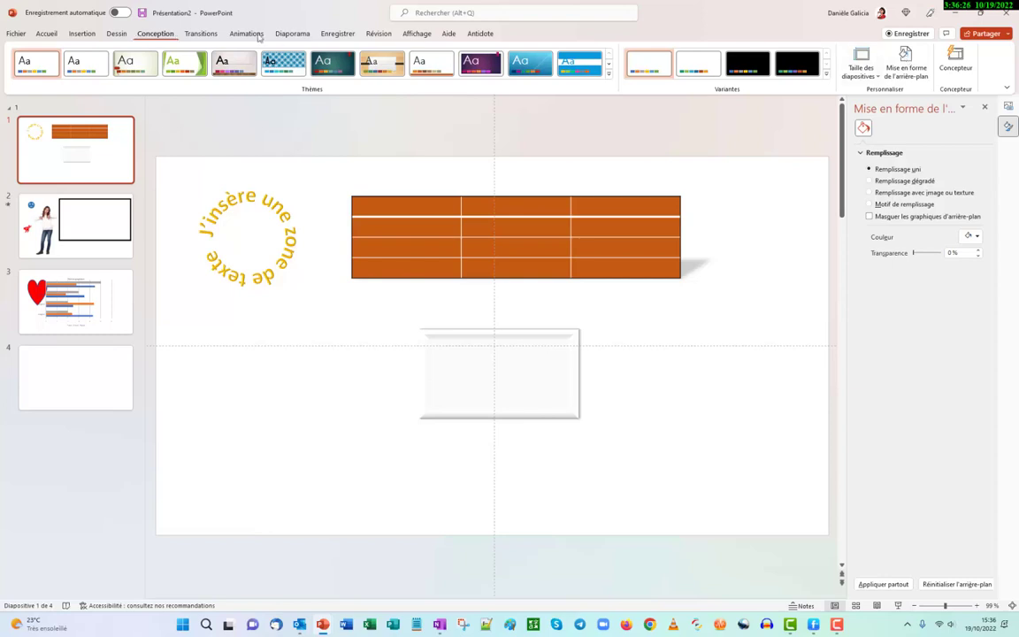
- Give slide 3 a Morphose transition and browse the transition sounds to Acclamation
click(202, 35)
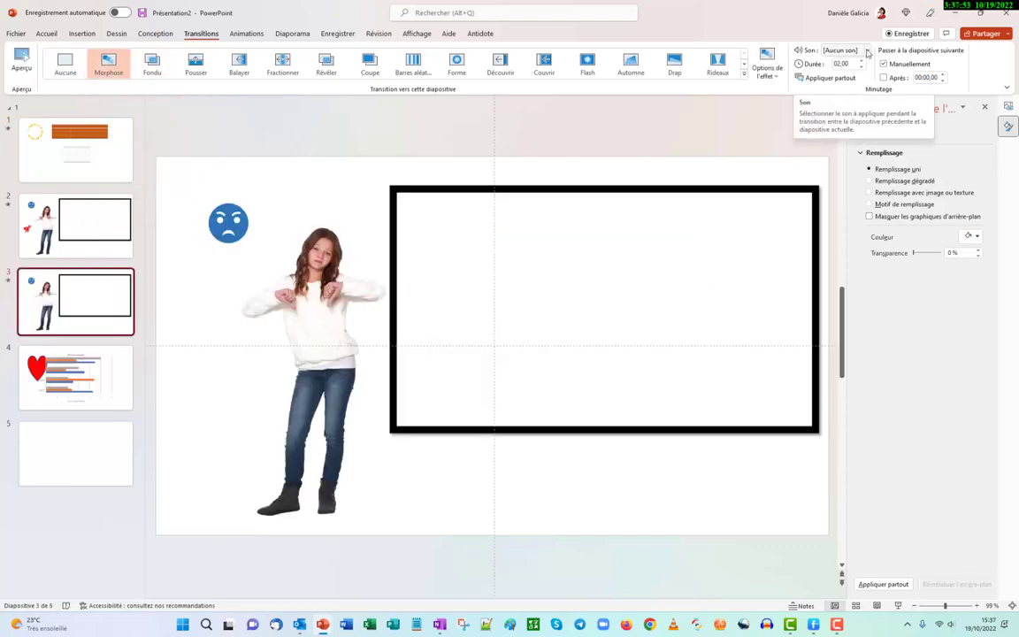
click(868, 51)
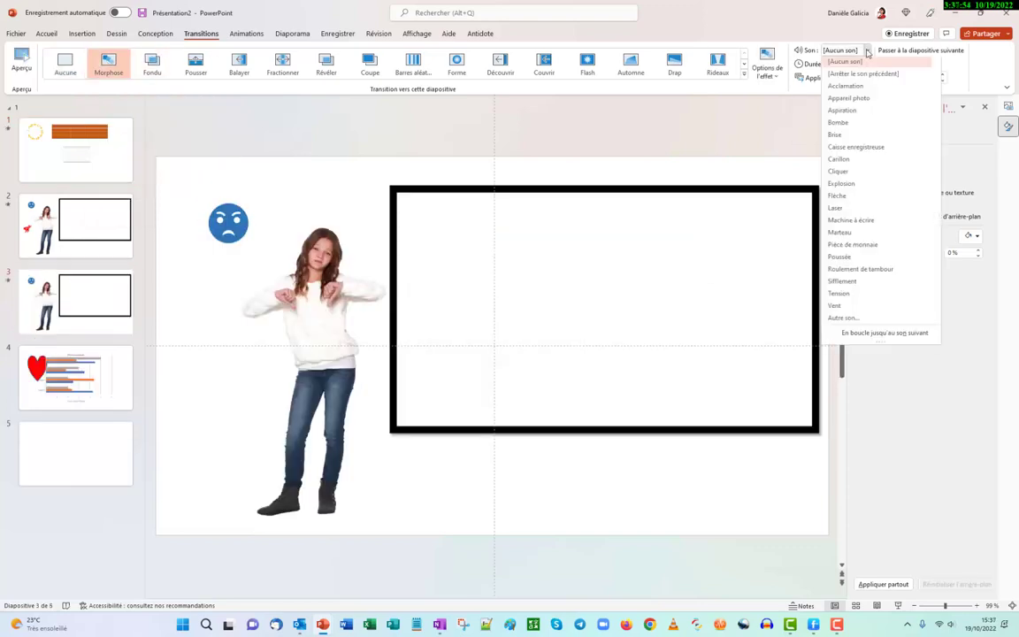
key(Down)
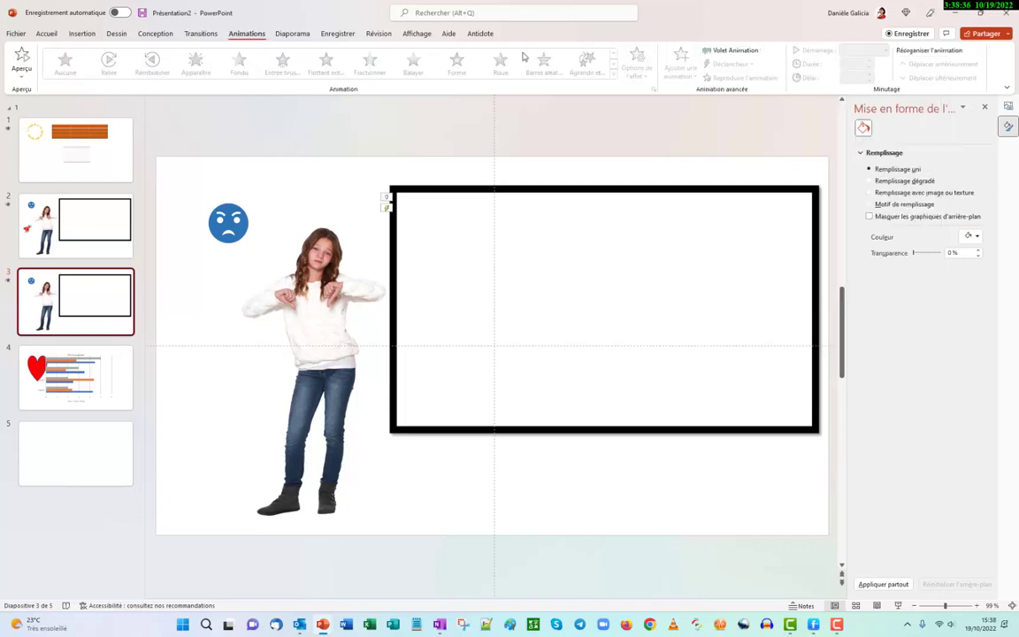
click(292, 35)
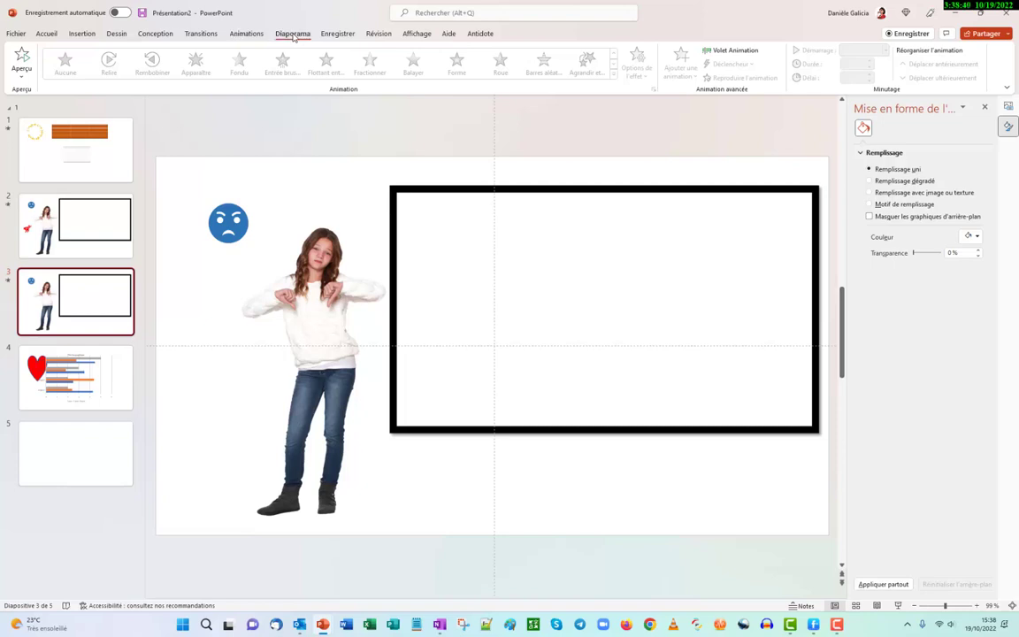